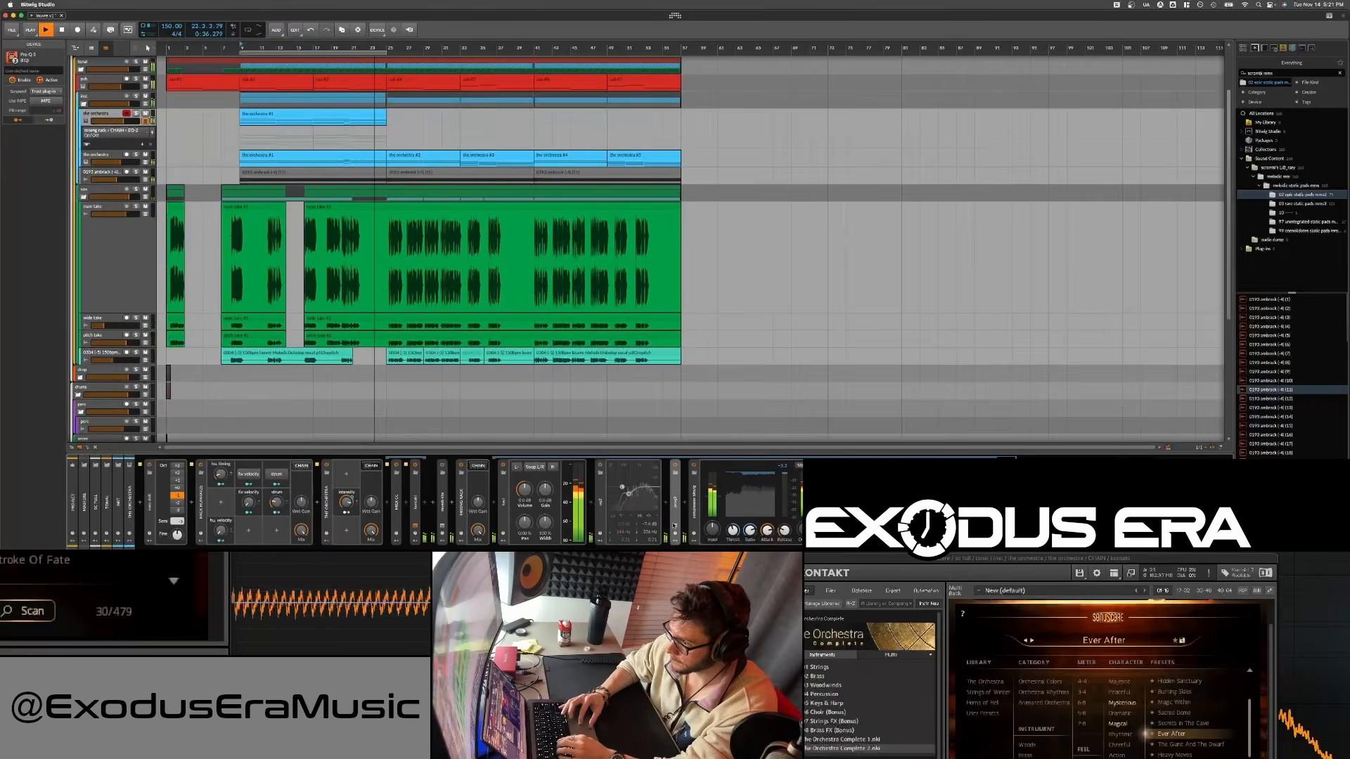
Shape the orchestra track's Pro-Q 3 curve by adjusting the low cut and the neighbouring EQ band
left_click_drag(652, 263, 609, 257)
left_click(593, 254)
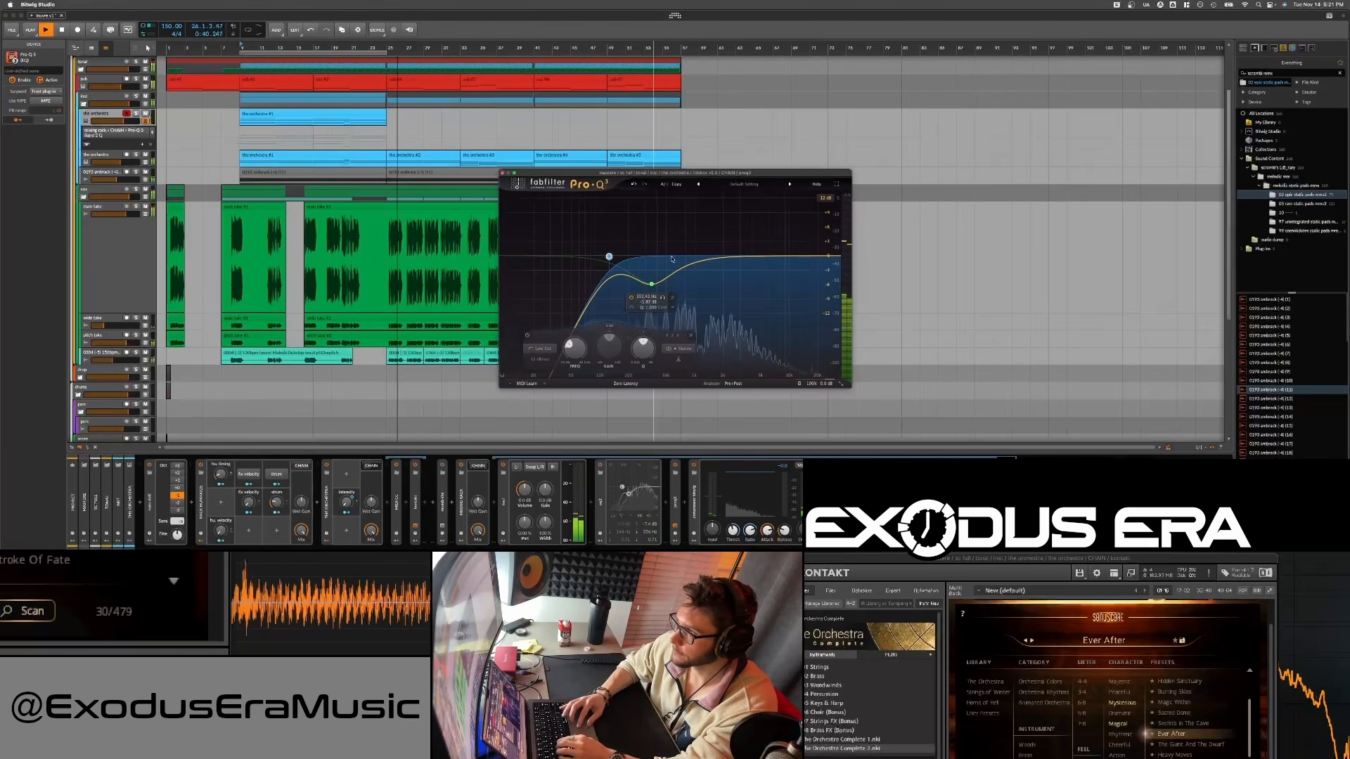
left_click_drag(691, 267, 691, 277)
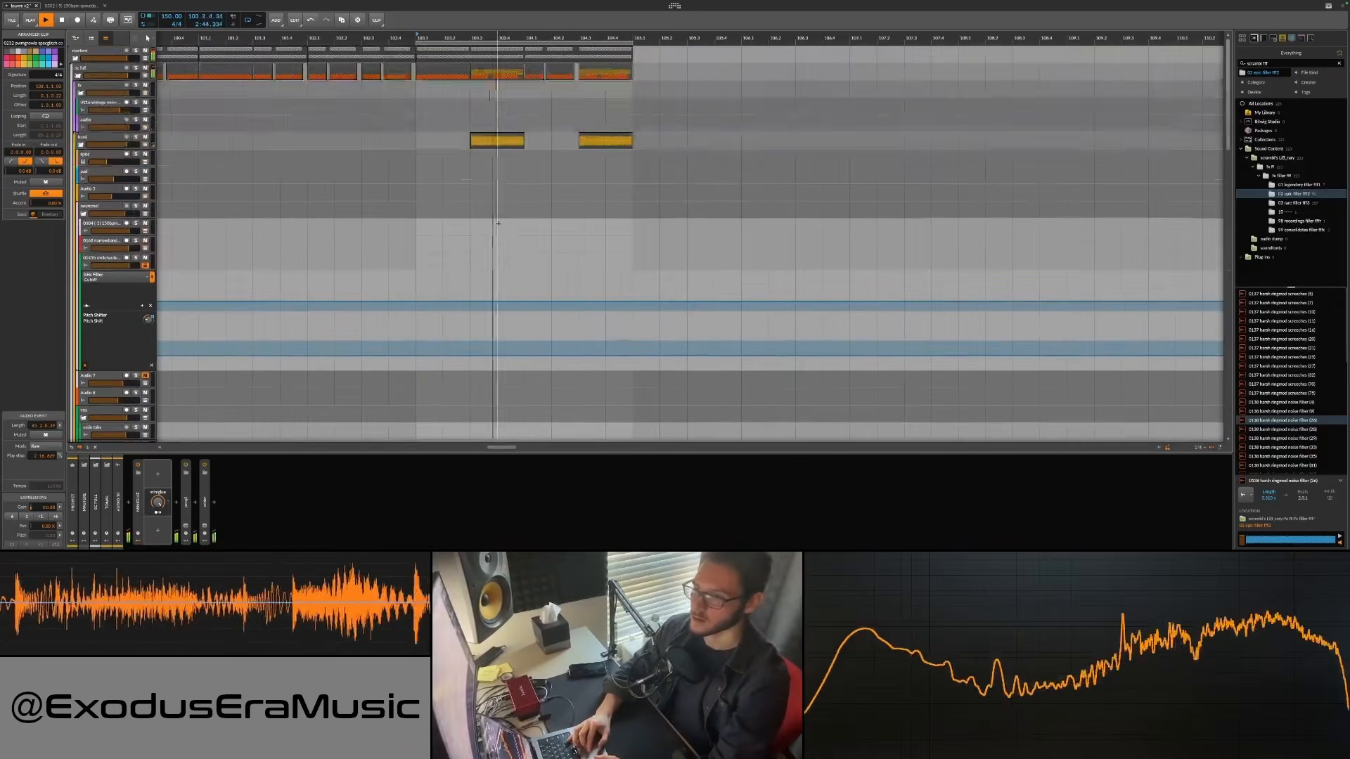
Stop playback, select the final arrangement section starting at bar 104, and duplicate it
key("space")
left_click_drag(631, 55, 518, 55)
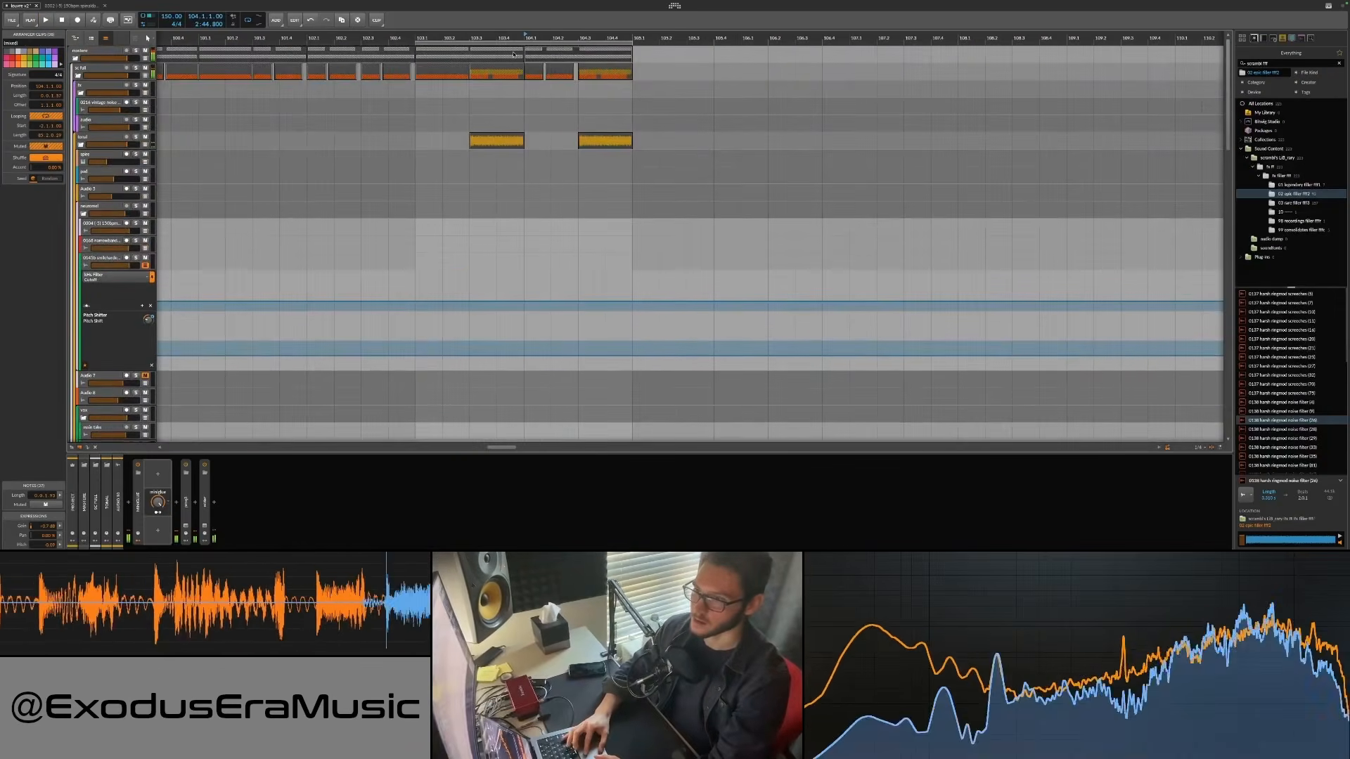
key("ctrl+d")
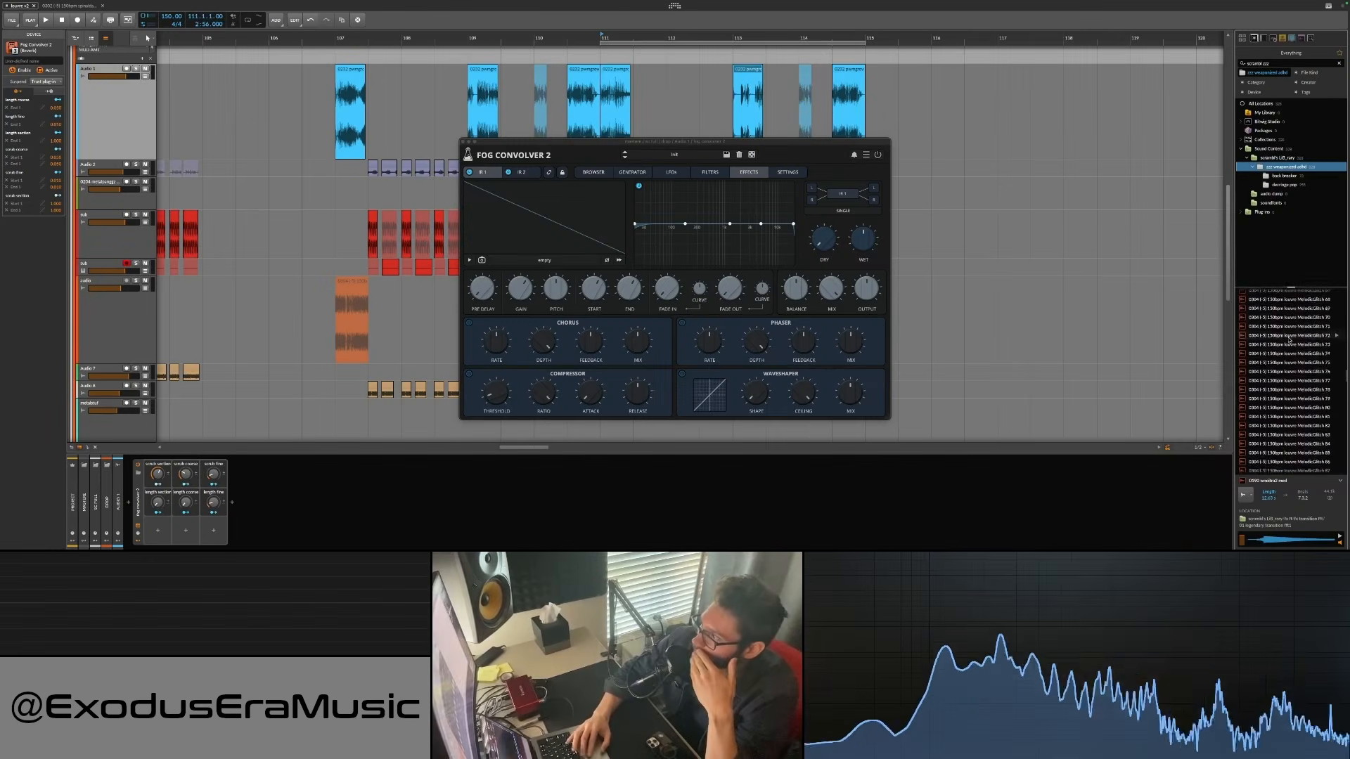
Browse the louvre glitch samples and preview the MelodicGlitch Consolidate sample
scroll(1289, 340, "down", 5)
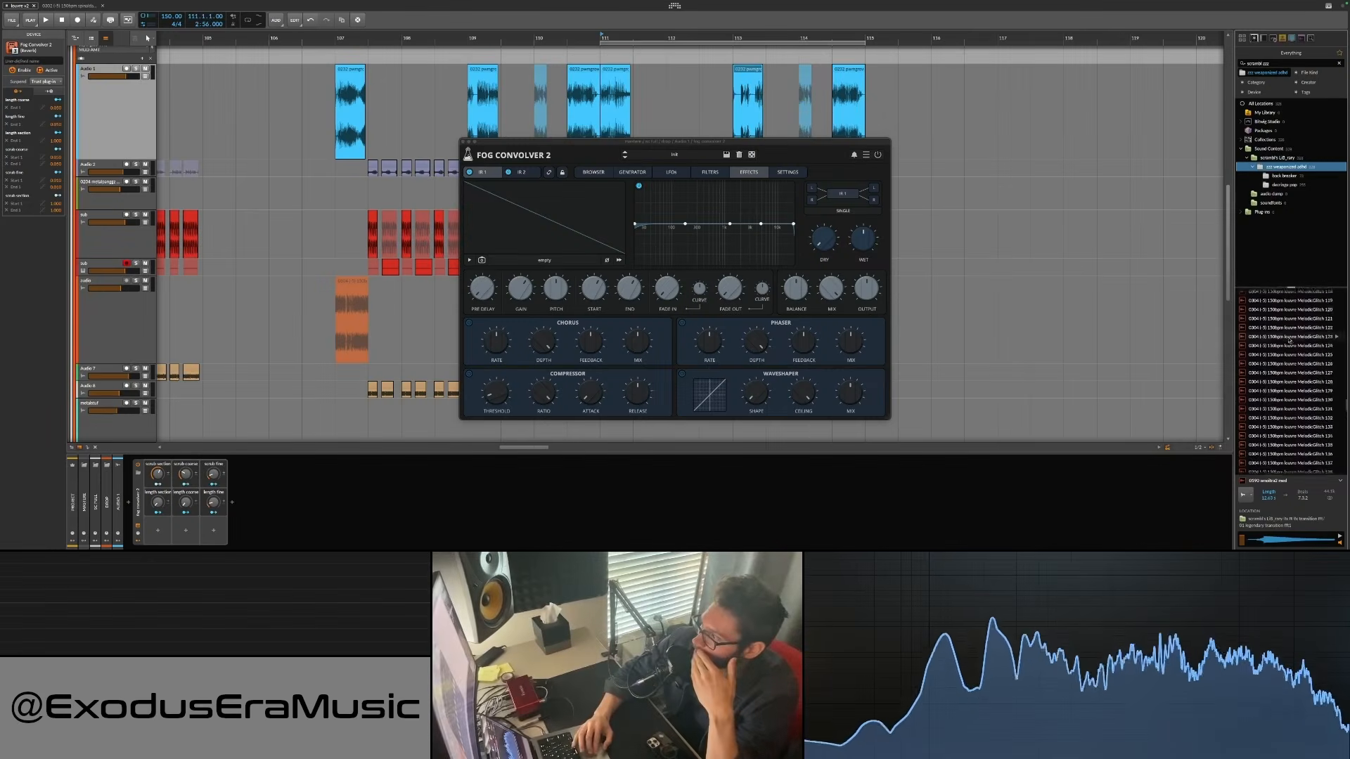
scroll(1289, 340, "down", 10)
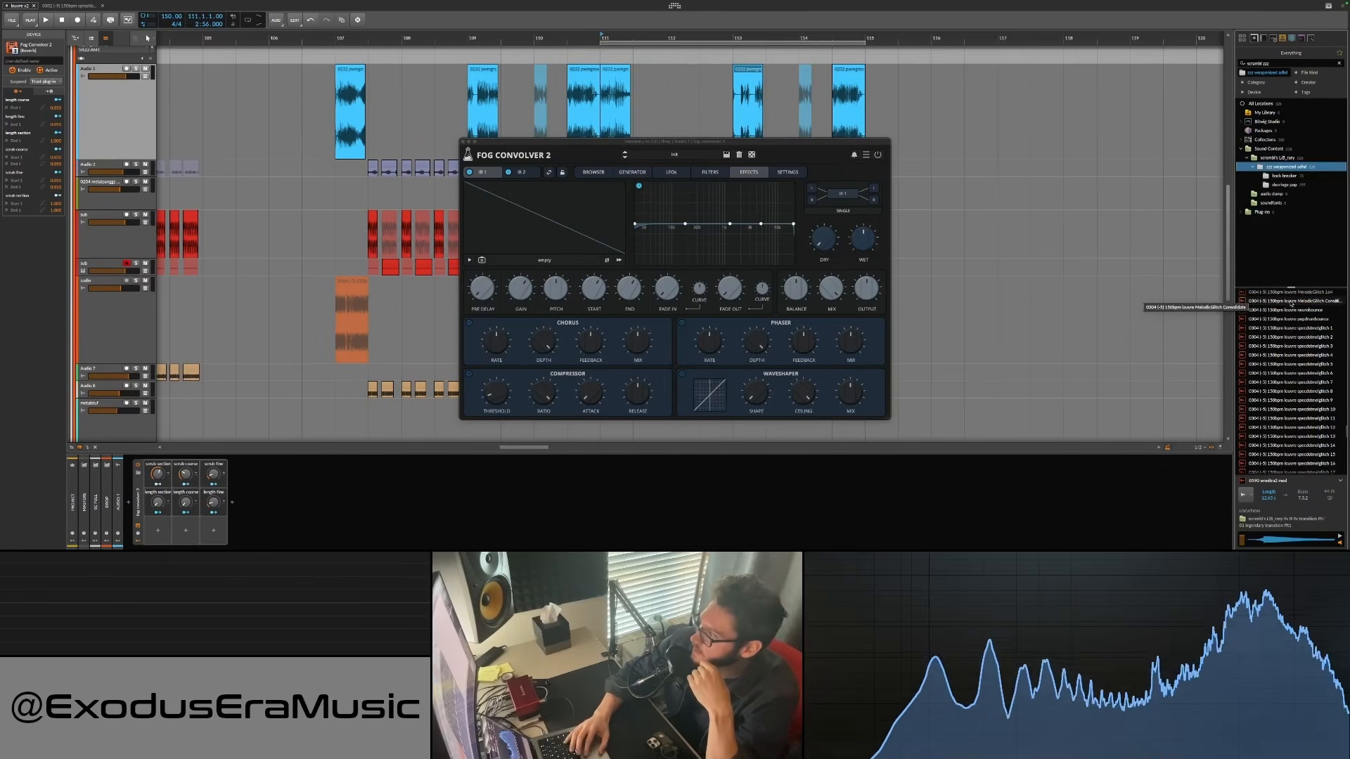
left_click(1297, 301)
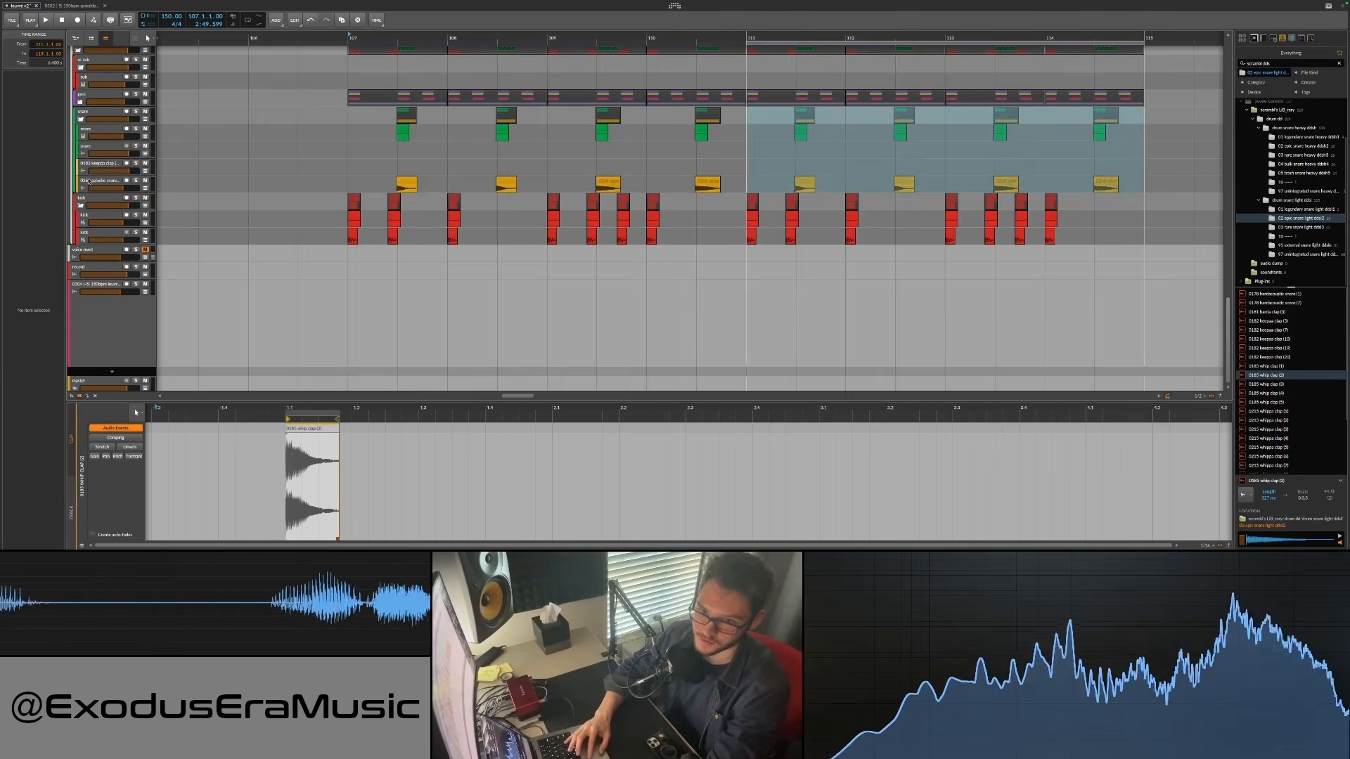
Add a track below the snare layers for the bass various sauce v1 sample and position the clips at the first snare hit
key("ctrl+shift+t")
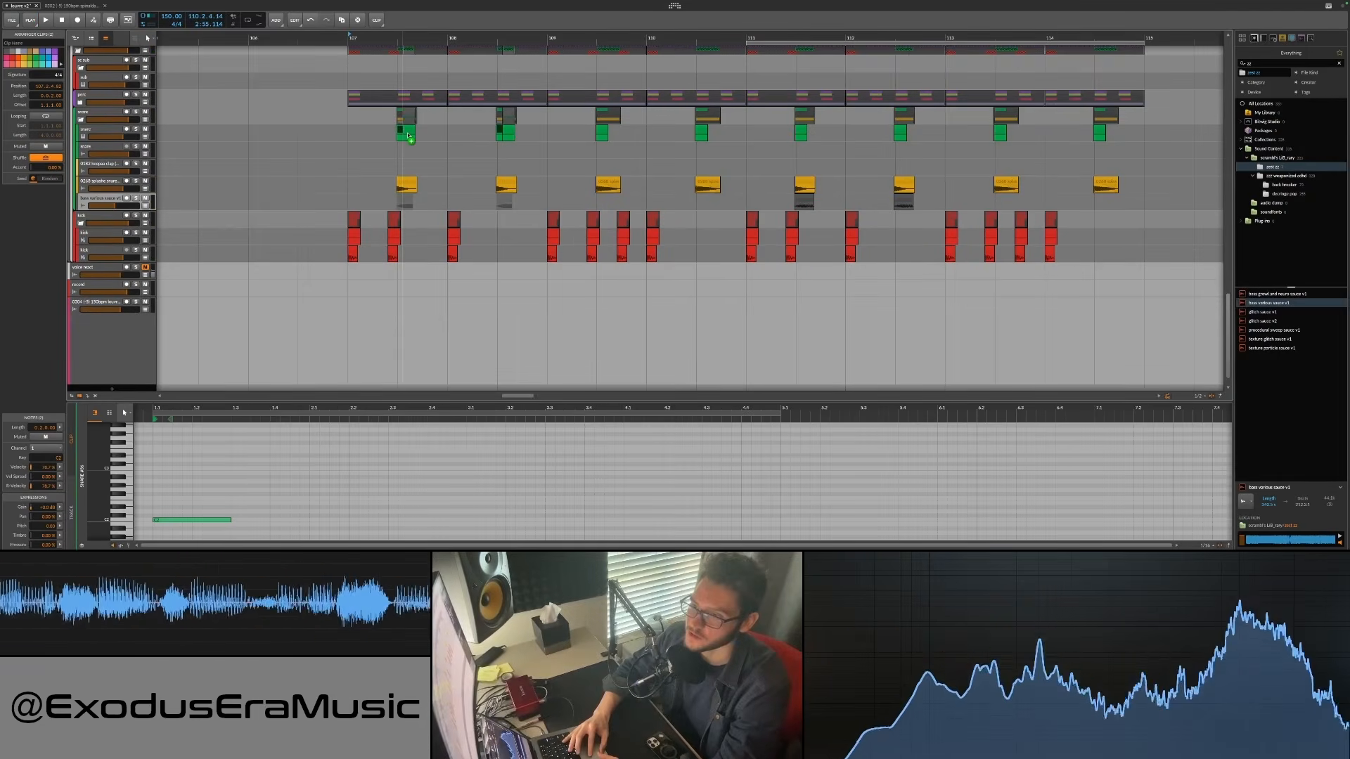
left_click_drag(408, 136, 406, 134)
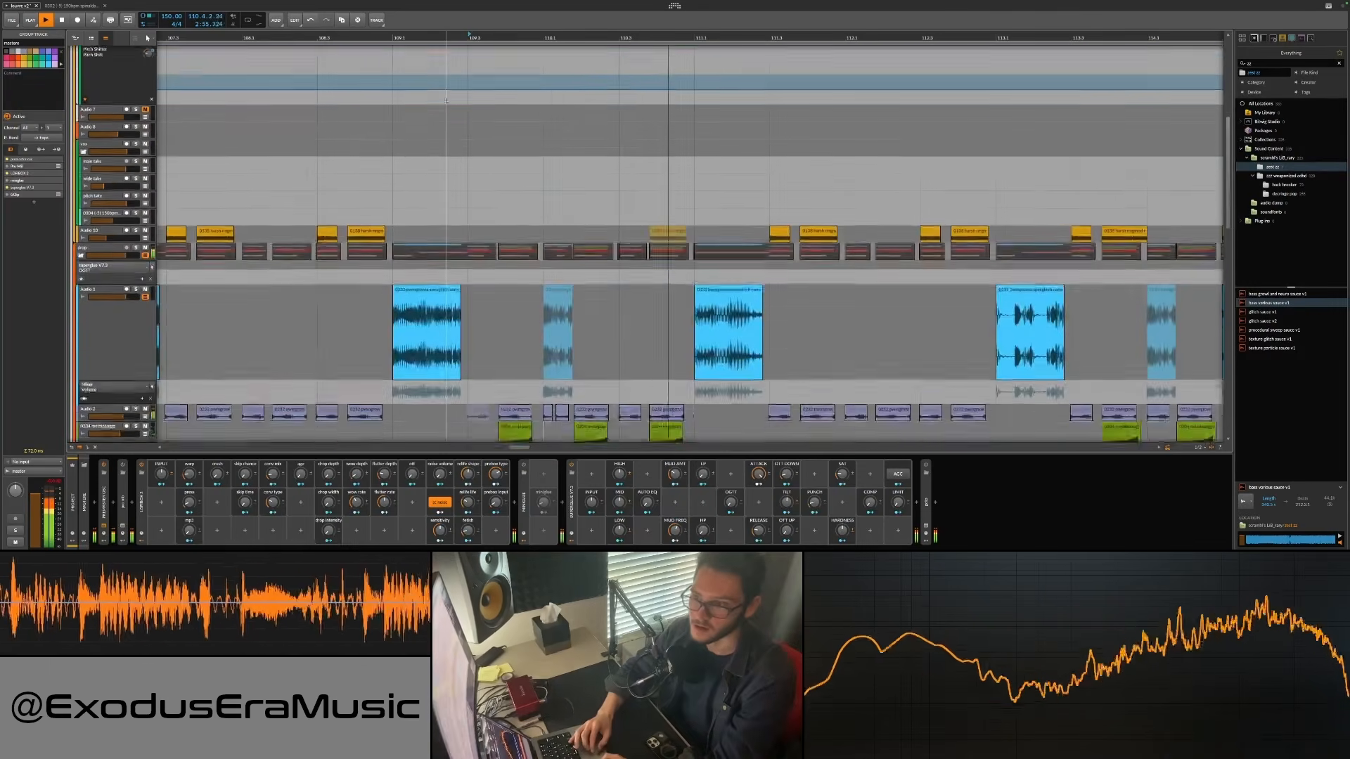
Search the device presets for "mute" and add the mute mod trigger to the drop group's device chain
left_click(494, 508)
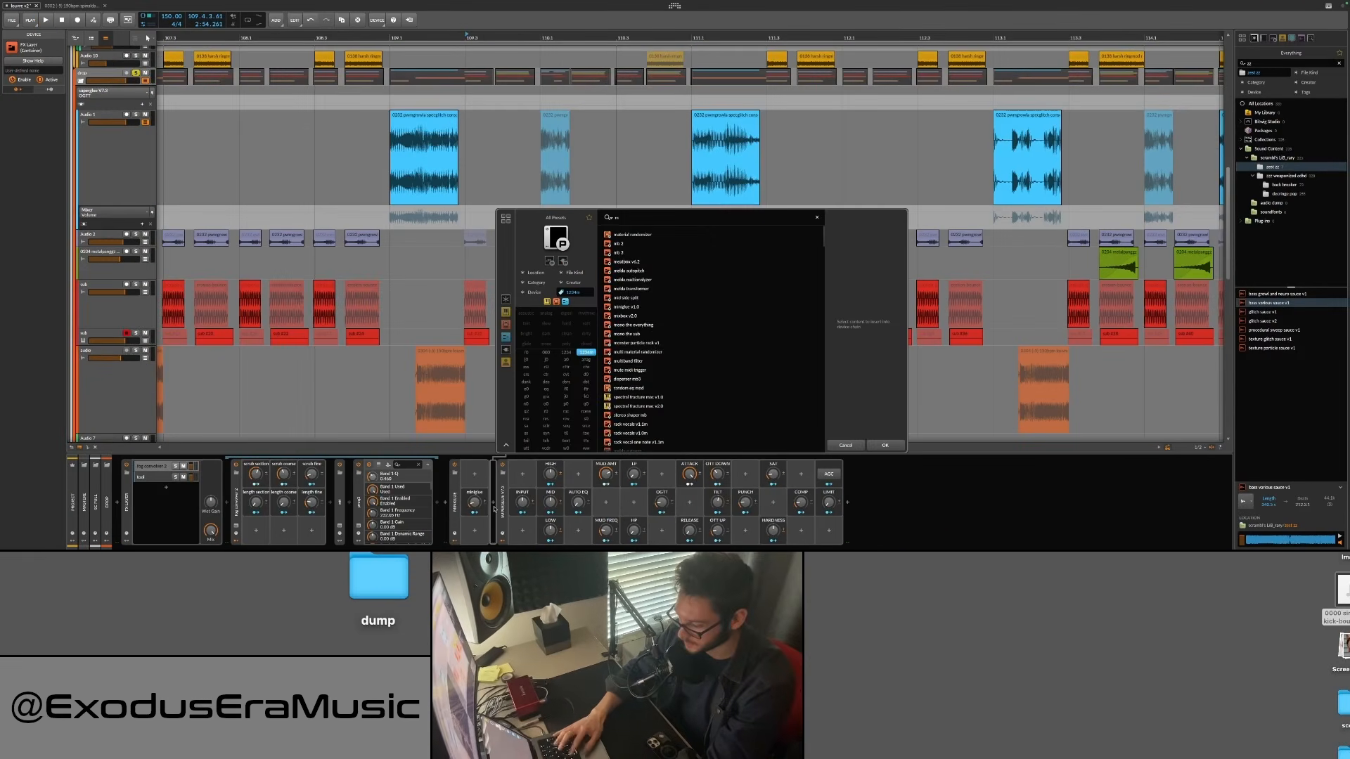
type("mute")
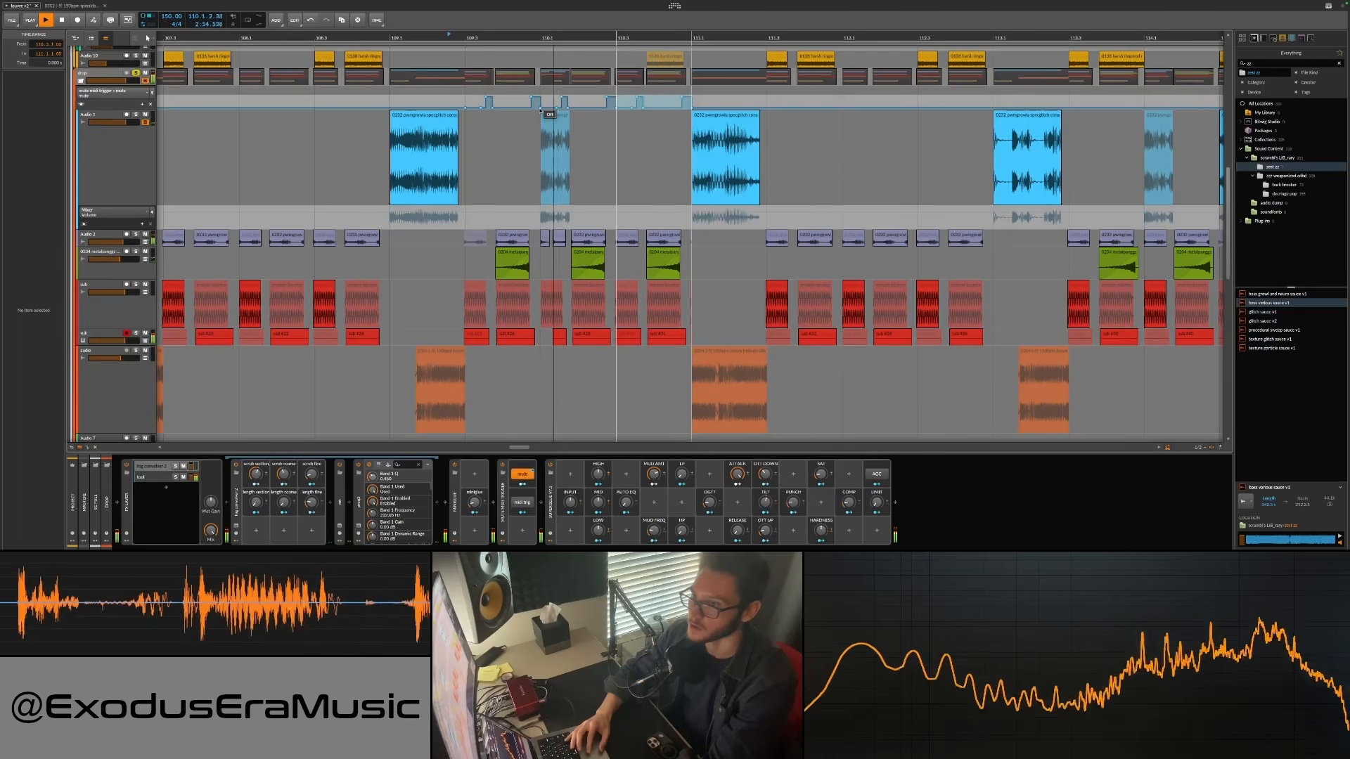
Audition the drop from bar 109 and check the mute automation, returning to the drop's start at bar 107
left_click(395, 33)
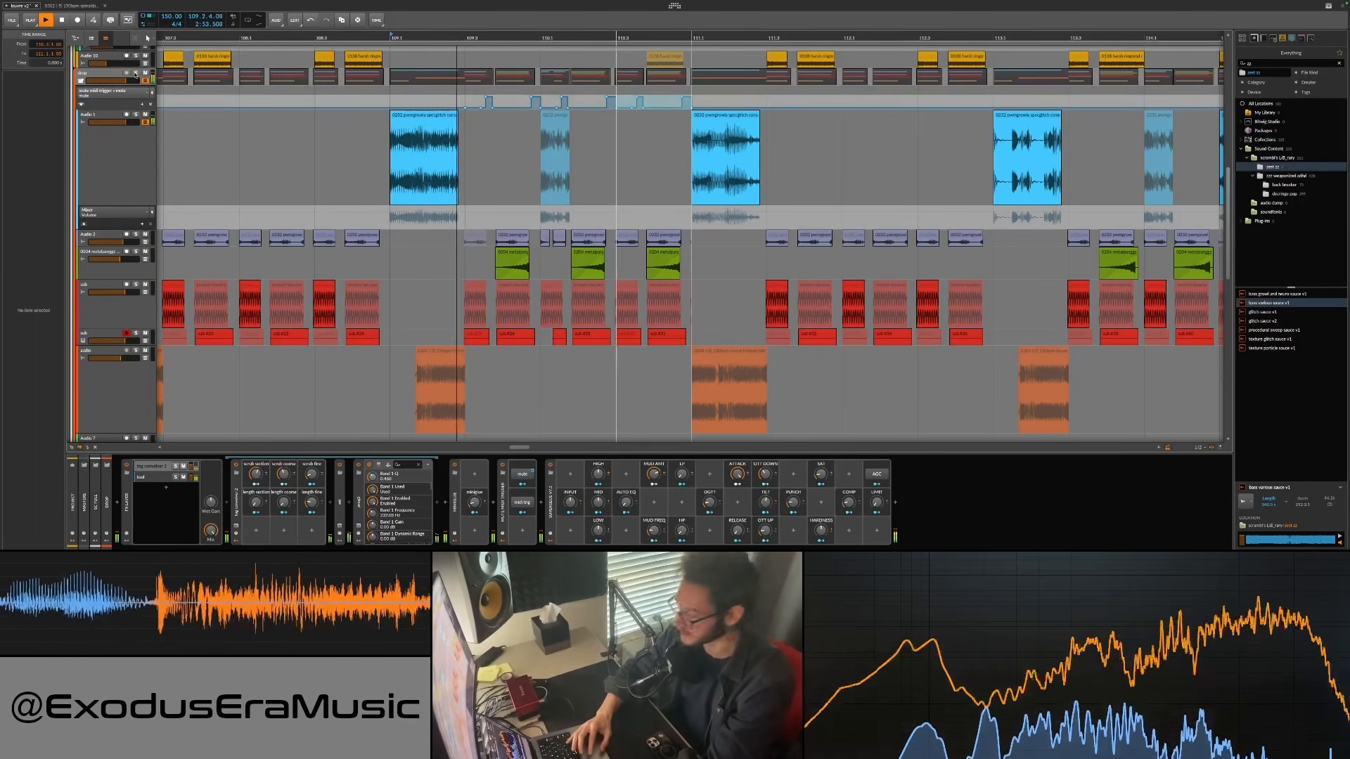
key("space")
scroll(336, 42, "down", 5)
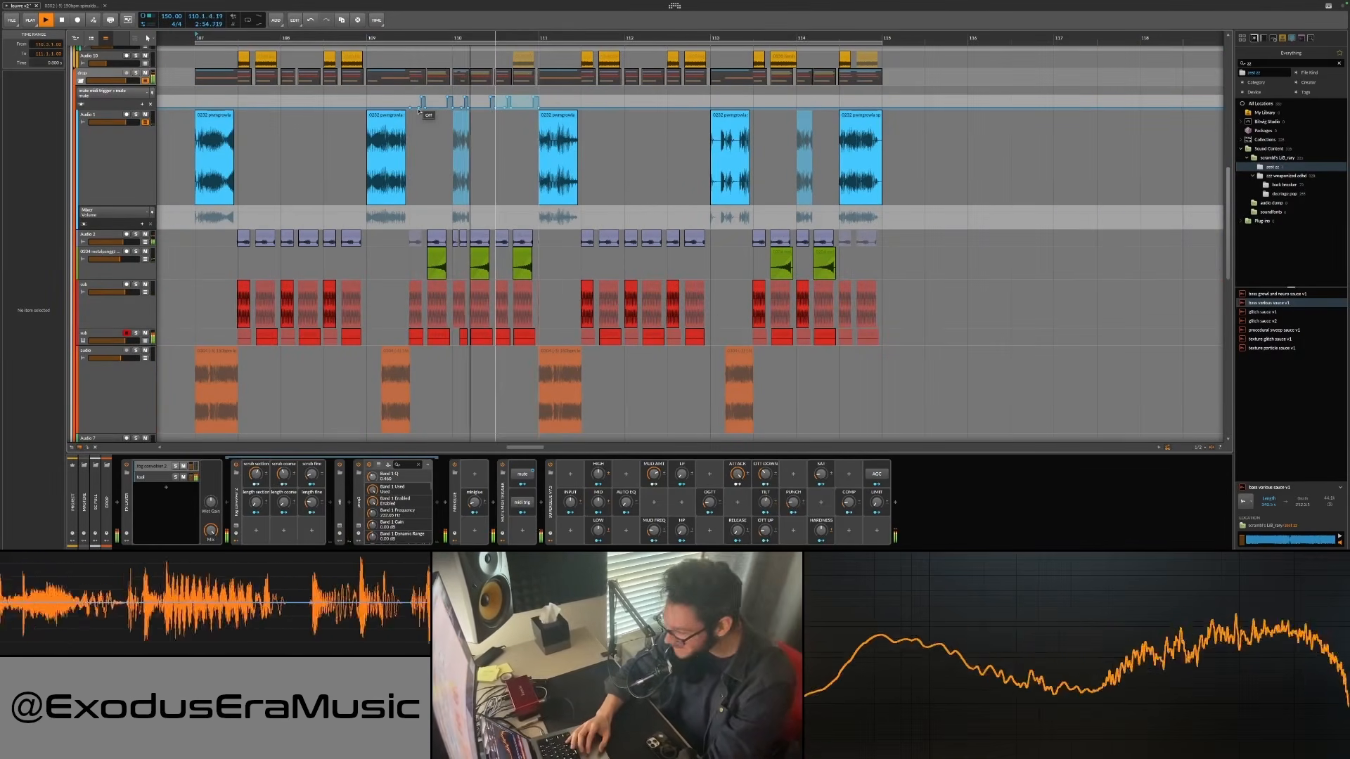
key("space")
scroll(428, 133, "up", 1)
left_click(397, 118)
left_click(200, 39)
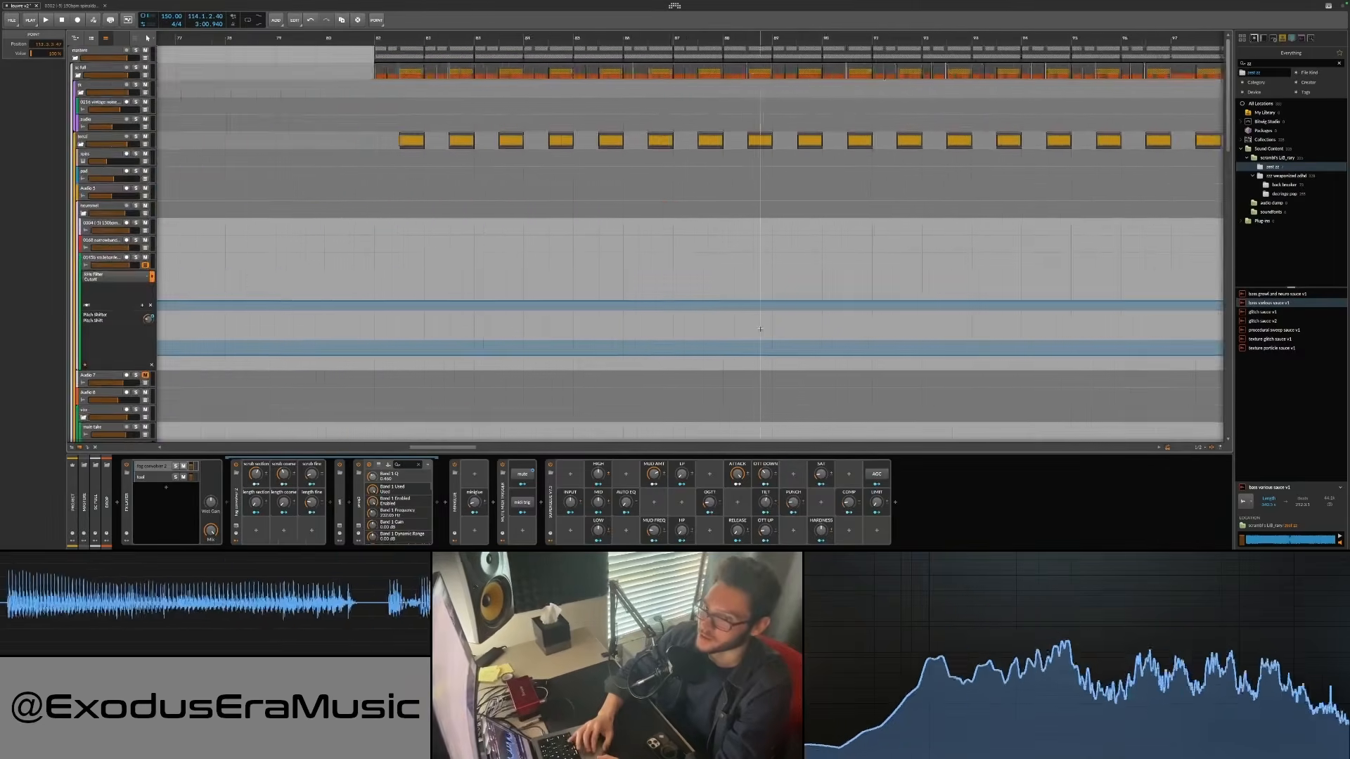
scroll(503, 267, "left", 8)
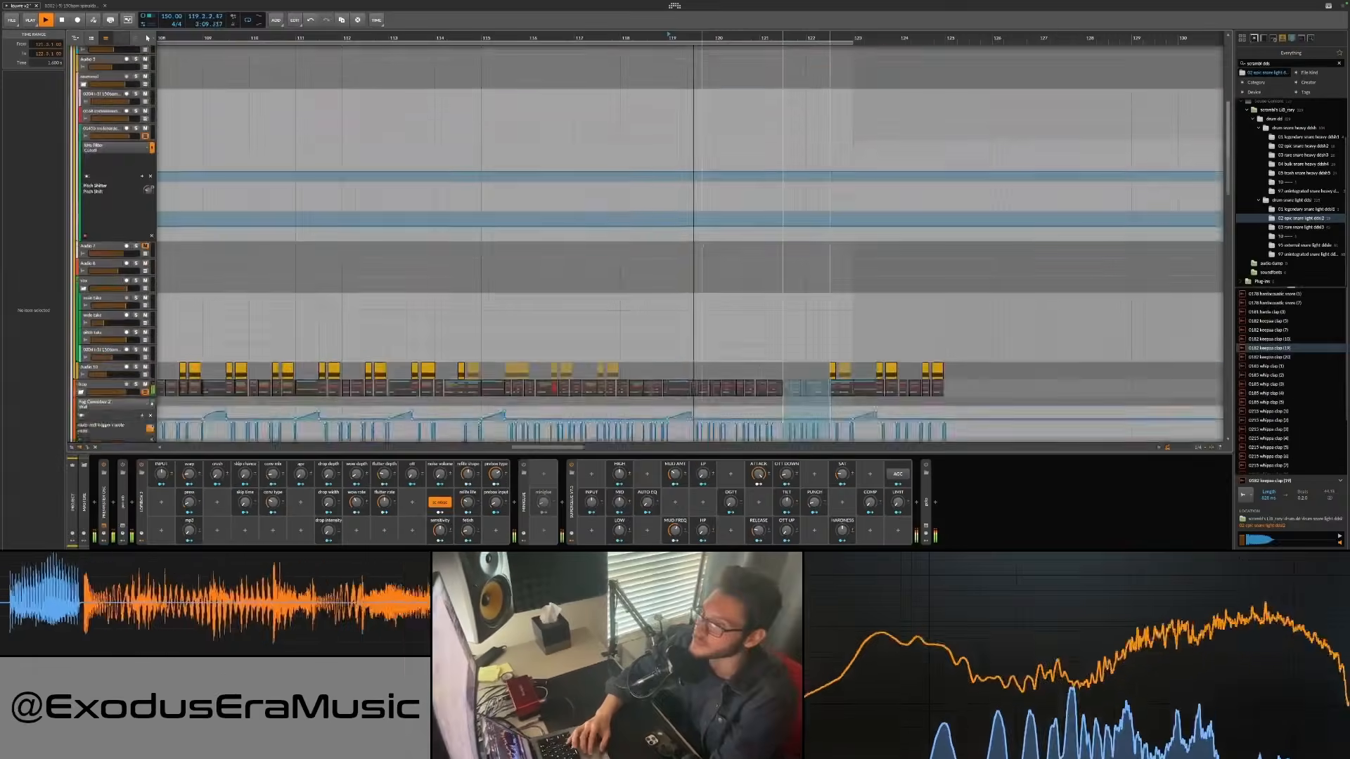
scroll(701, 94, "down", 6)
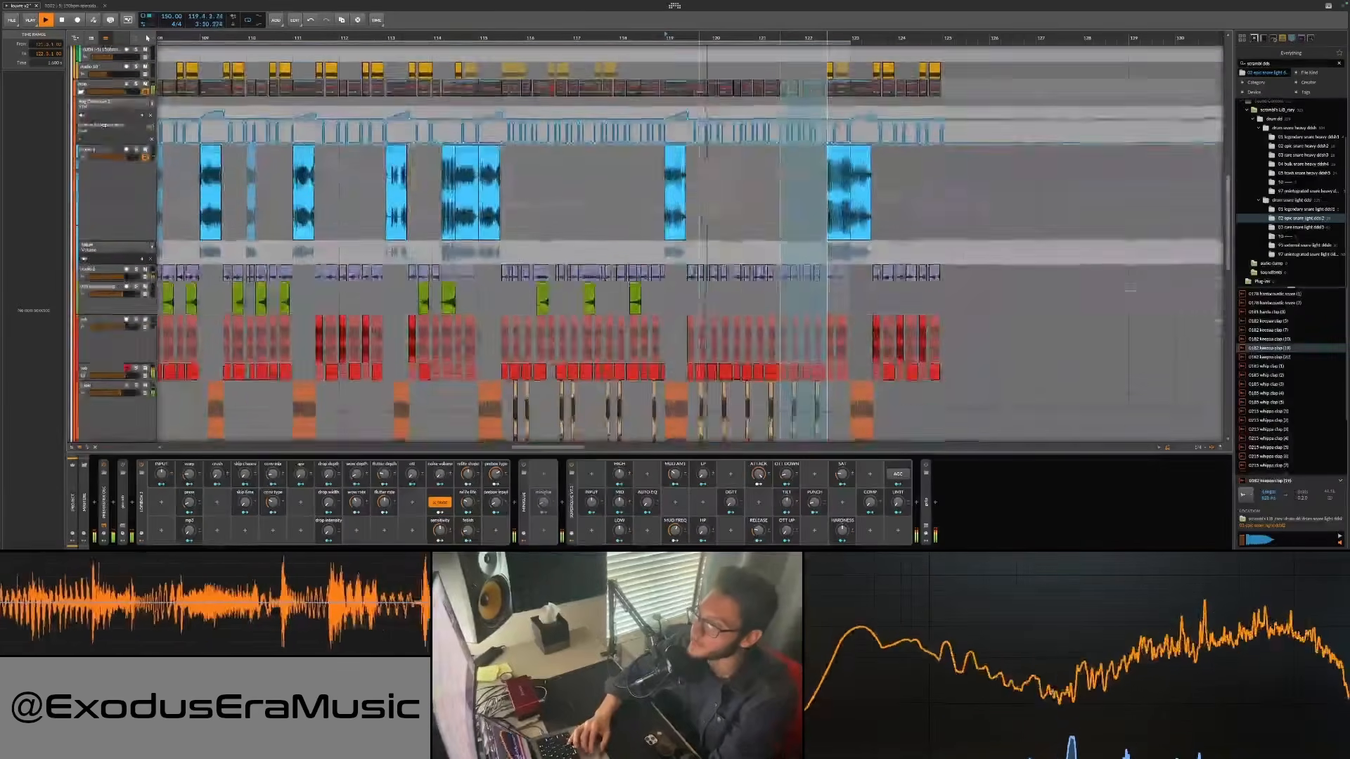
scroll(701, 95, "right", 3)
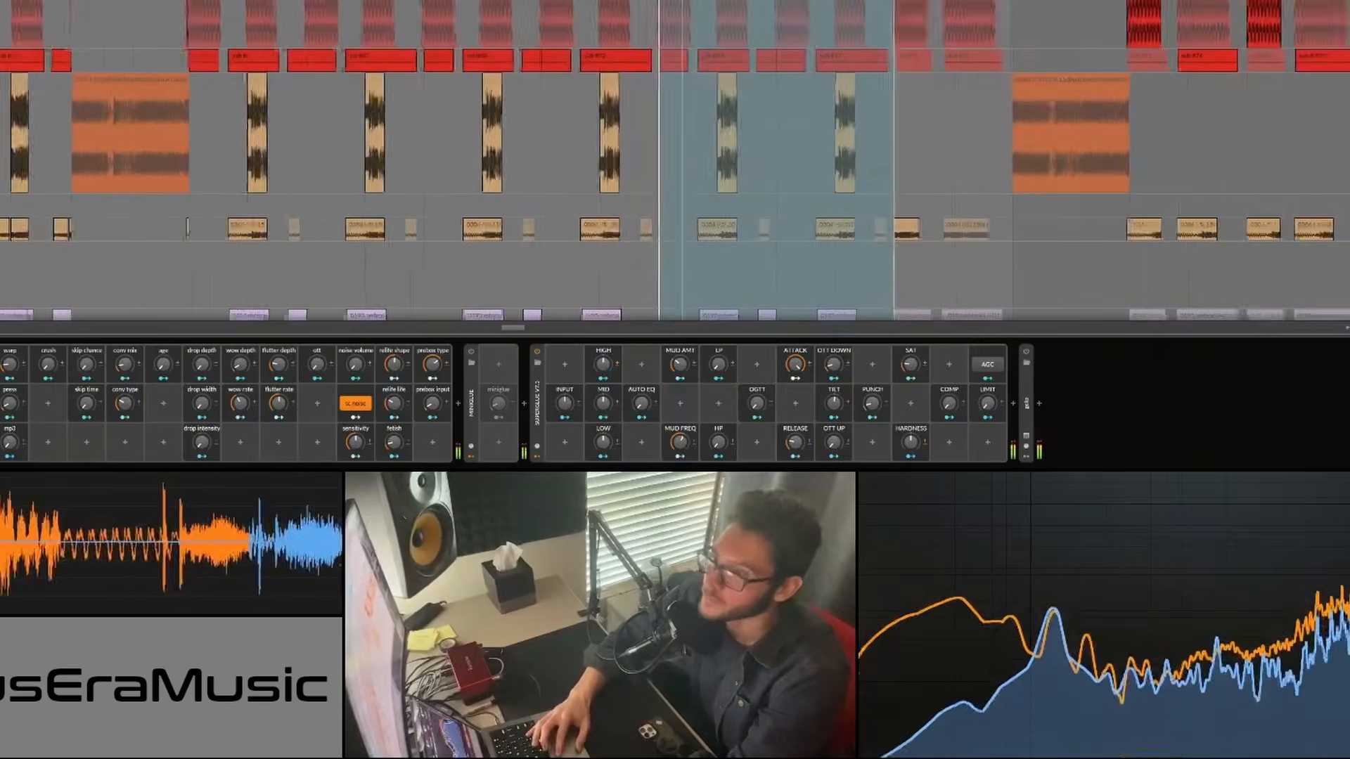
scroll(658, 162, "up", 1)
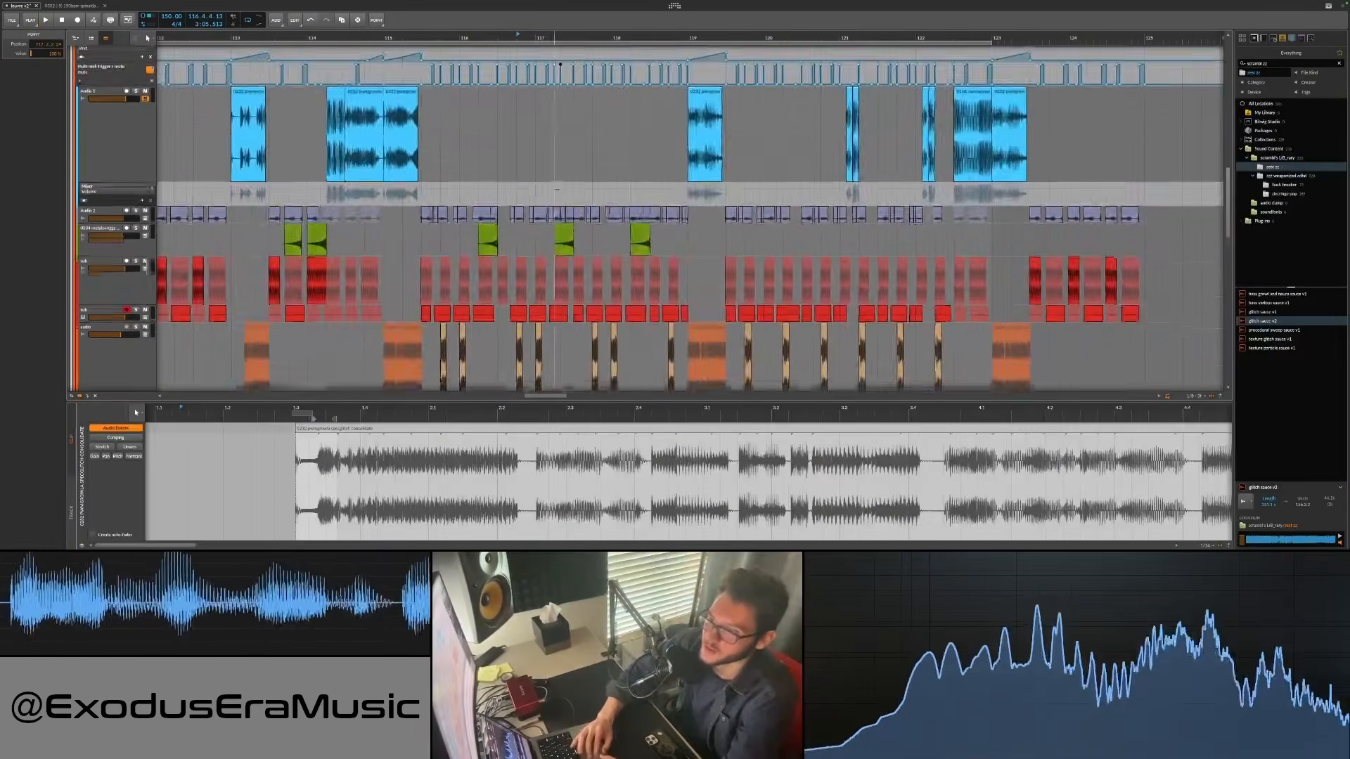
Select the purple glitch sauce v2 clip at bar 109 and adjust the position of its audio slightly
scroll(558, 189, "down", 10)
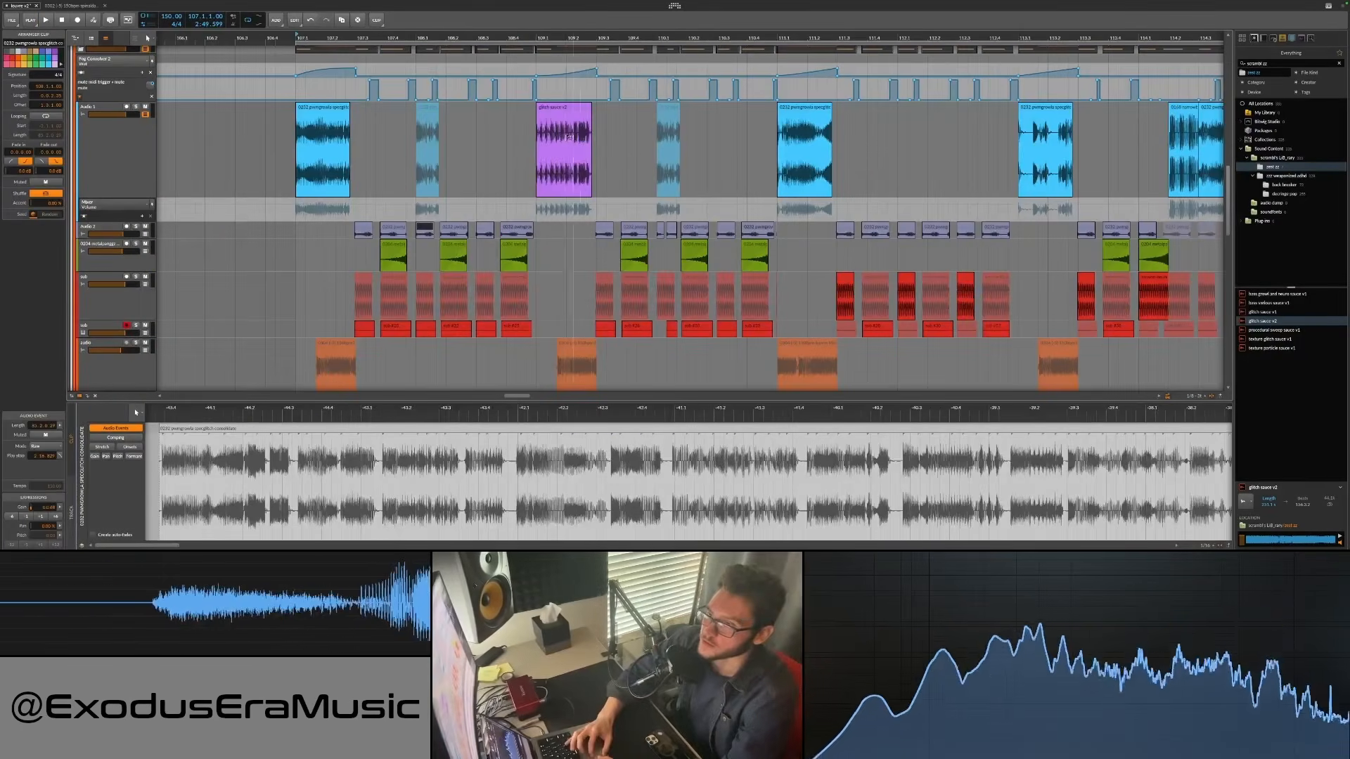
left_click(541, 162)
left_click_drag(527, 161, 524, 160)
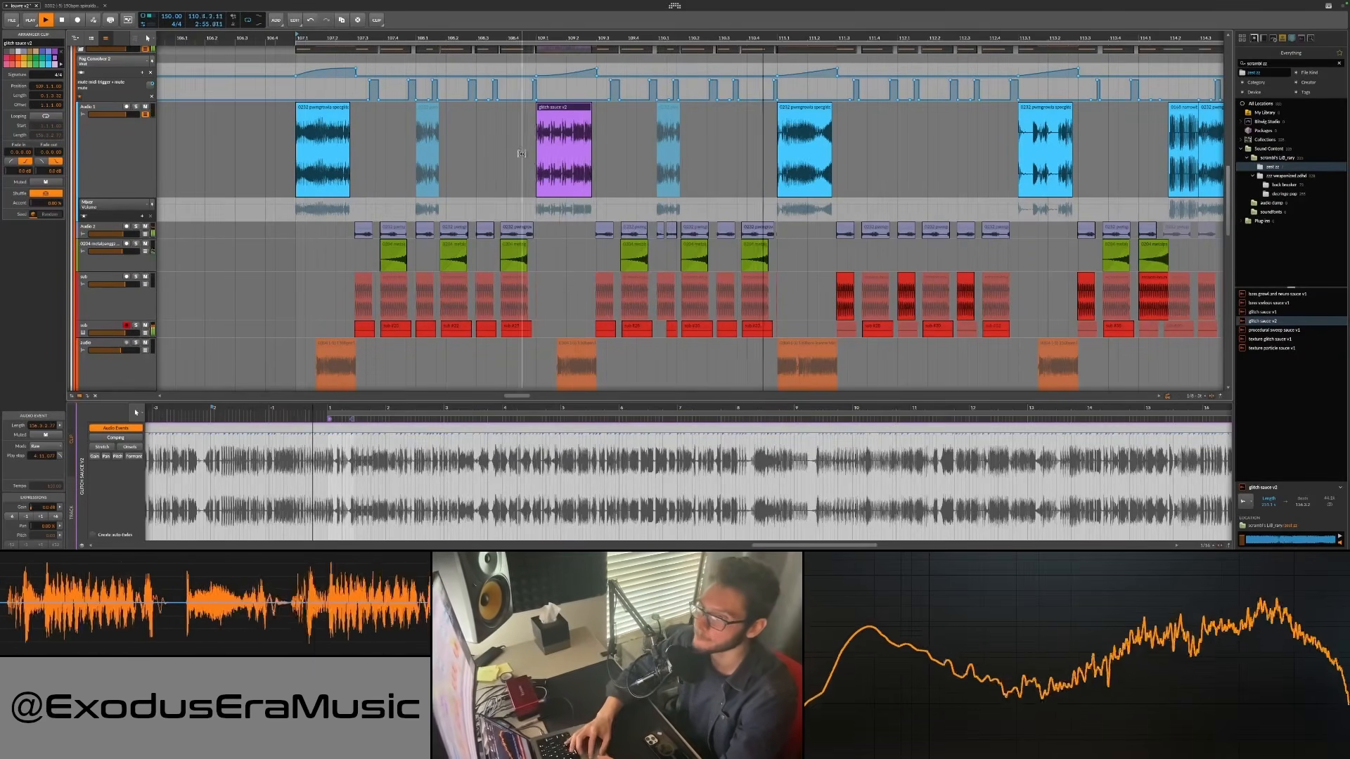
scroll(575, 133, "up", 4)
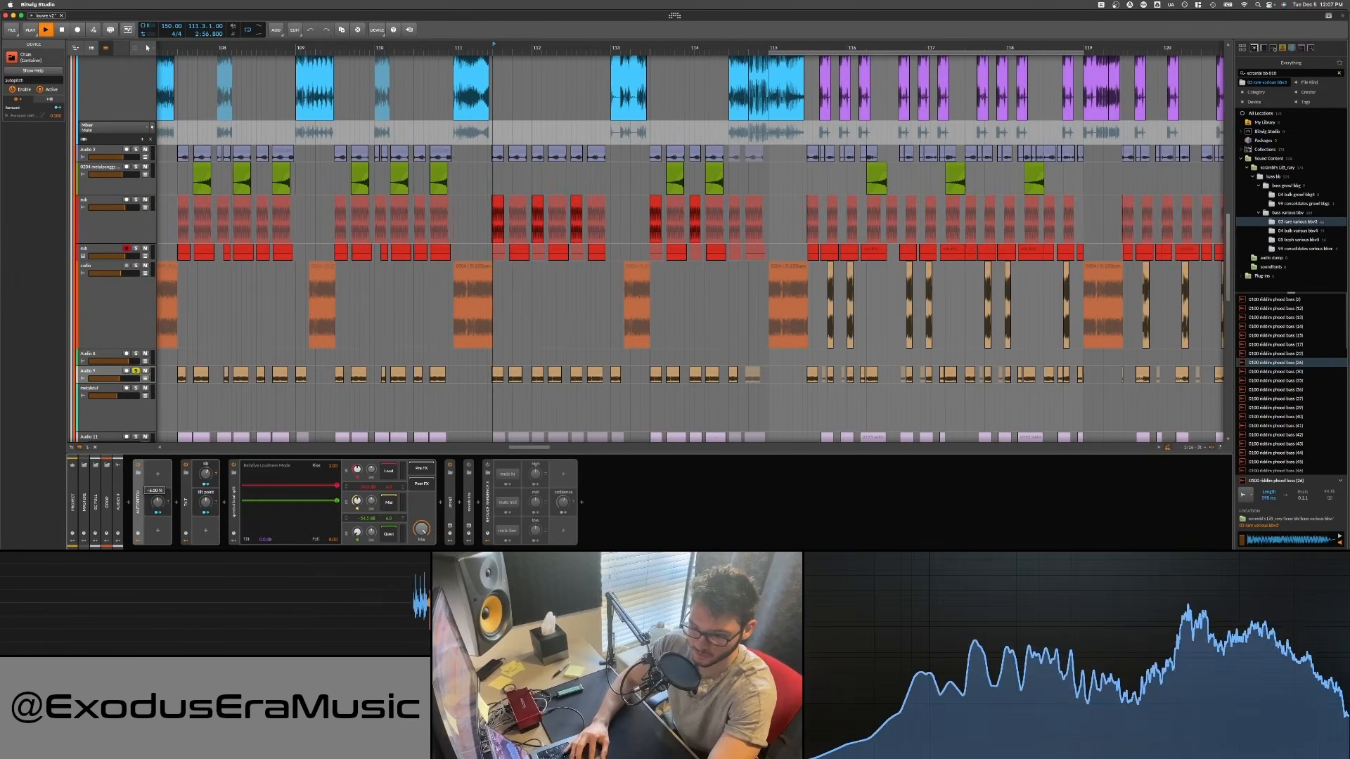
Play the drop passage from bar 111 to check the automation ramp on the autopitch device
key("space")
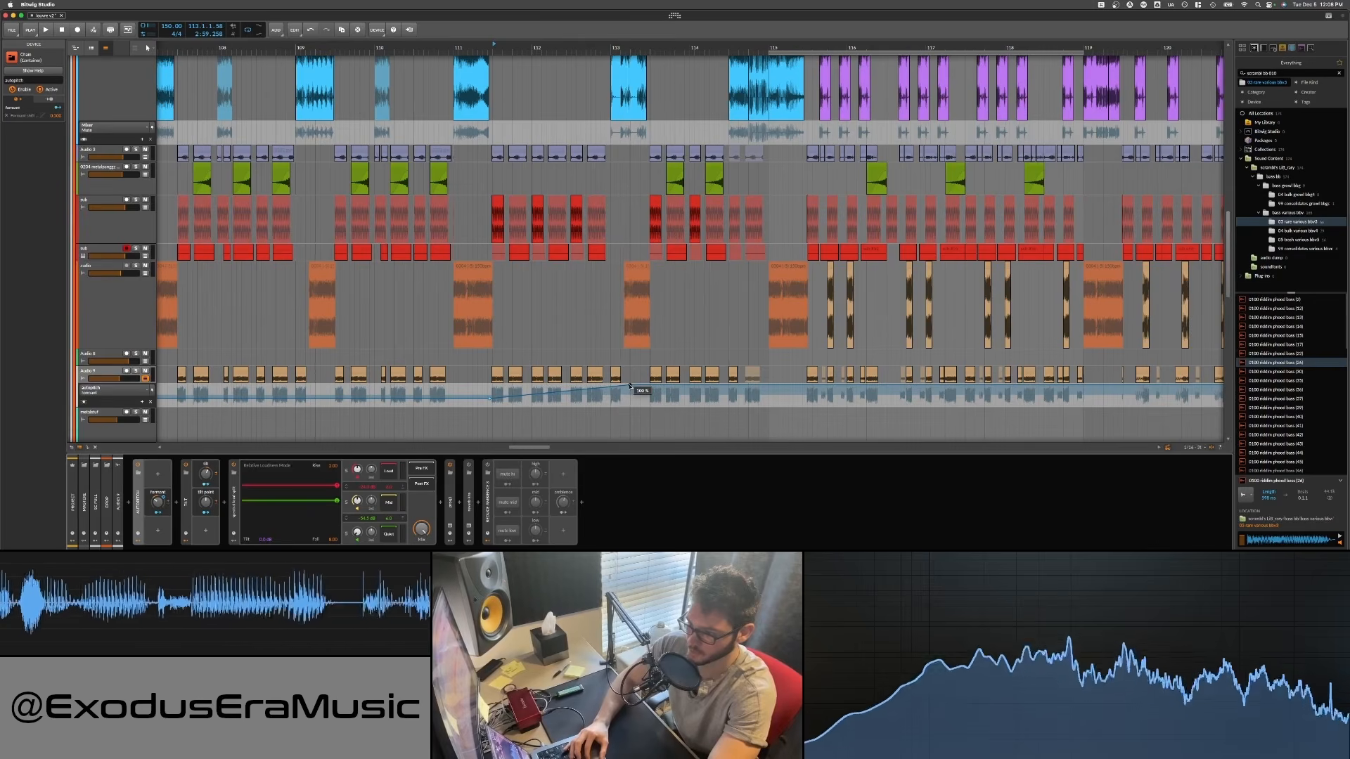
key("space")
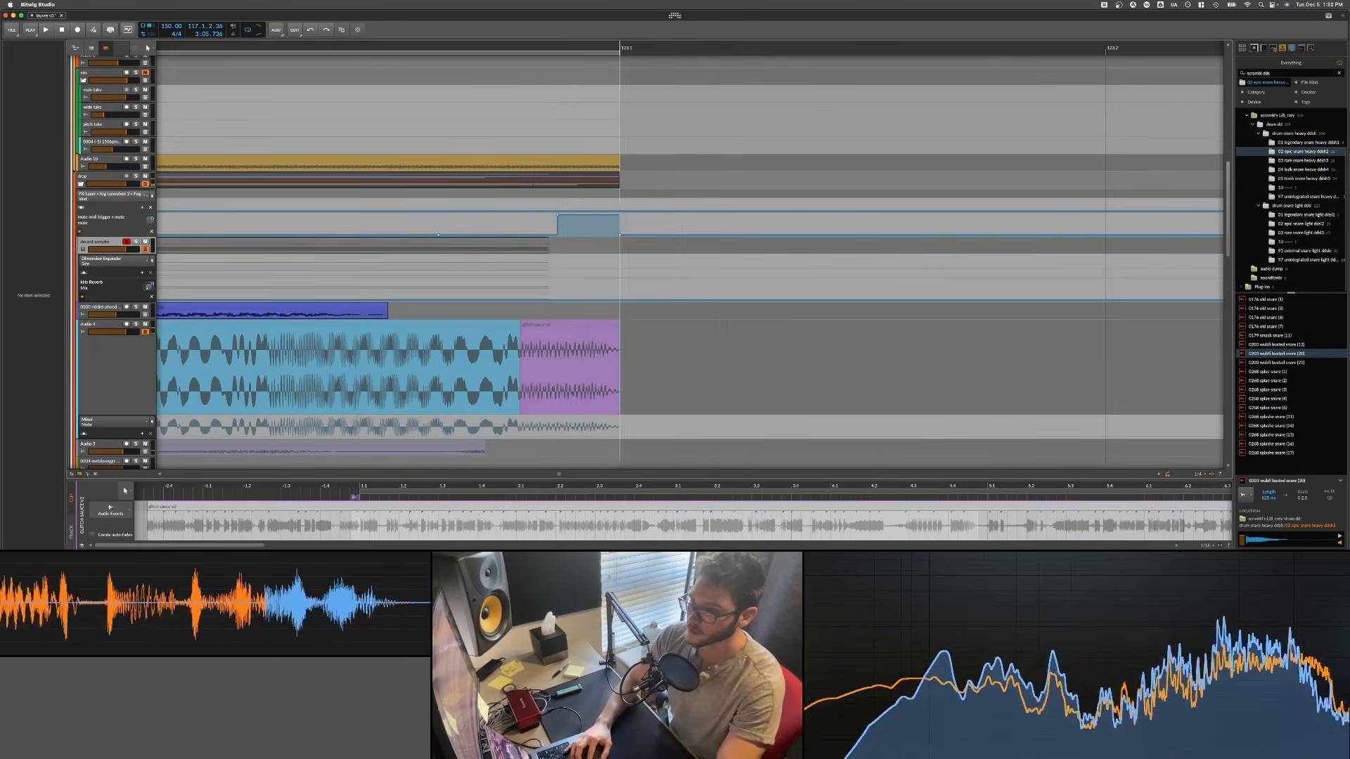
Adjust the start of the last mute automation block at the end of the purple clip and play the passage
left_click(558, 216)
key("space")
left_click_drag(579, 47, 711, 46)
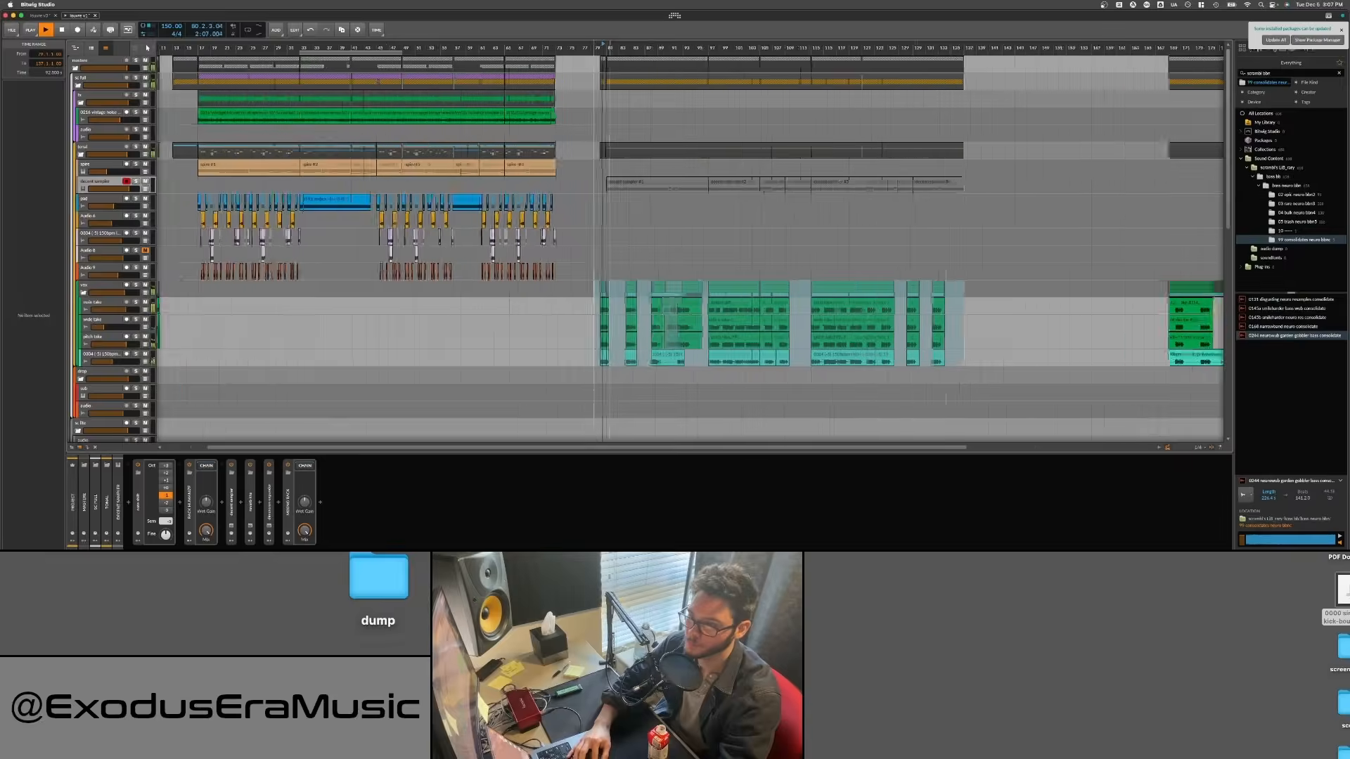
Review the vocal section from bar 80 during playback and toggle the last device in the vox group's chain
scroll(601, 267, "up", 1)
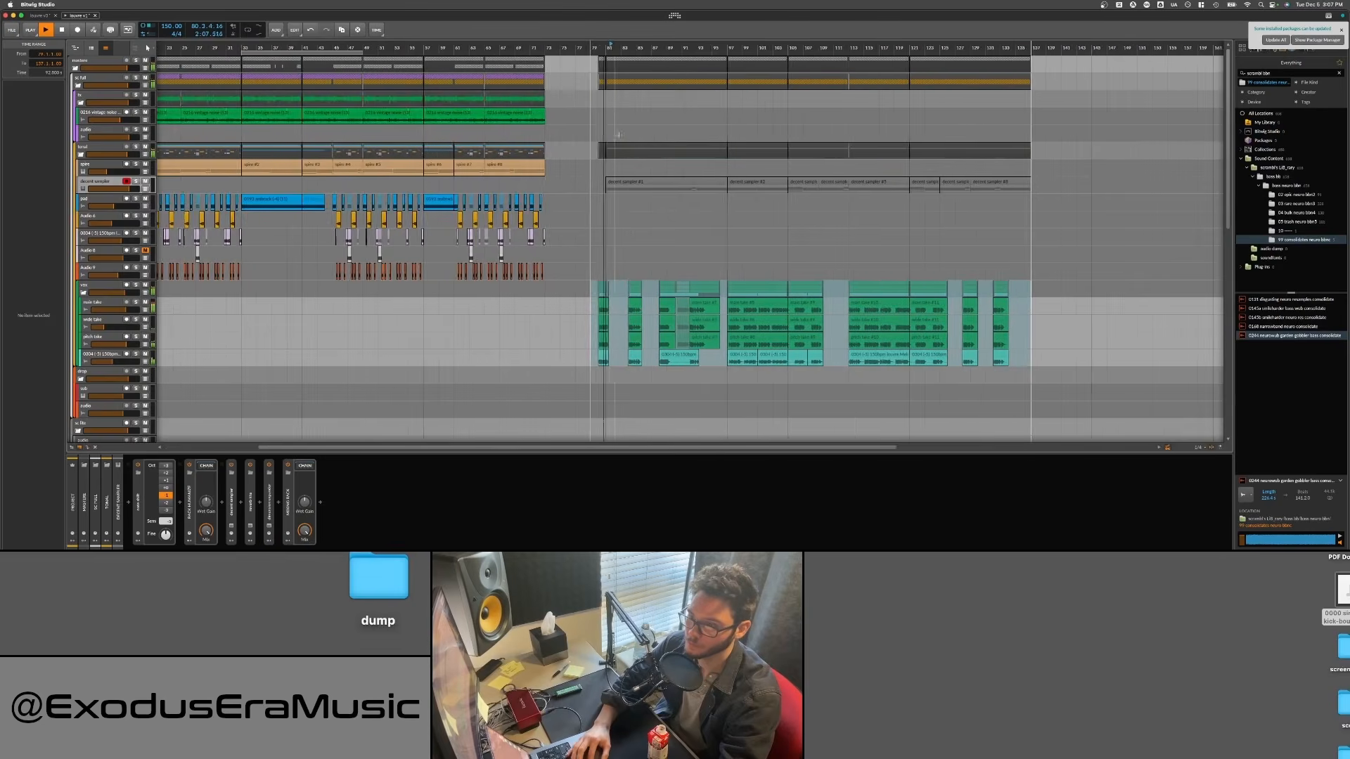
scroll(623, 267, "left", 2)
scroll(648, 267, "right", 3)
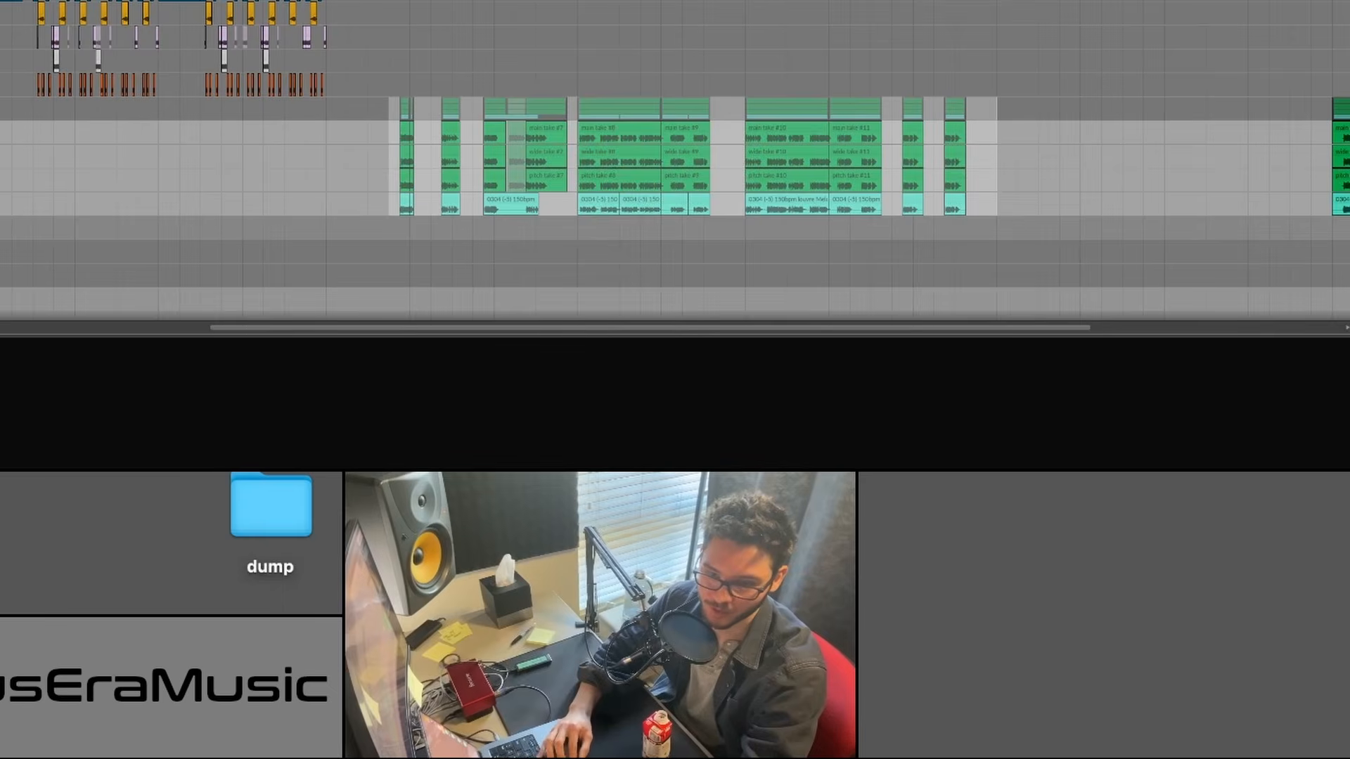
scroll(675, 162, "down", 10)
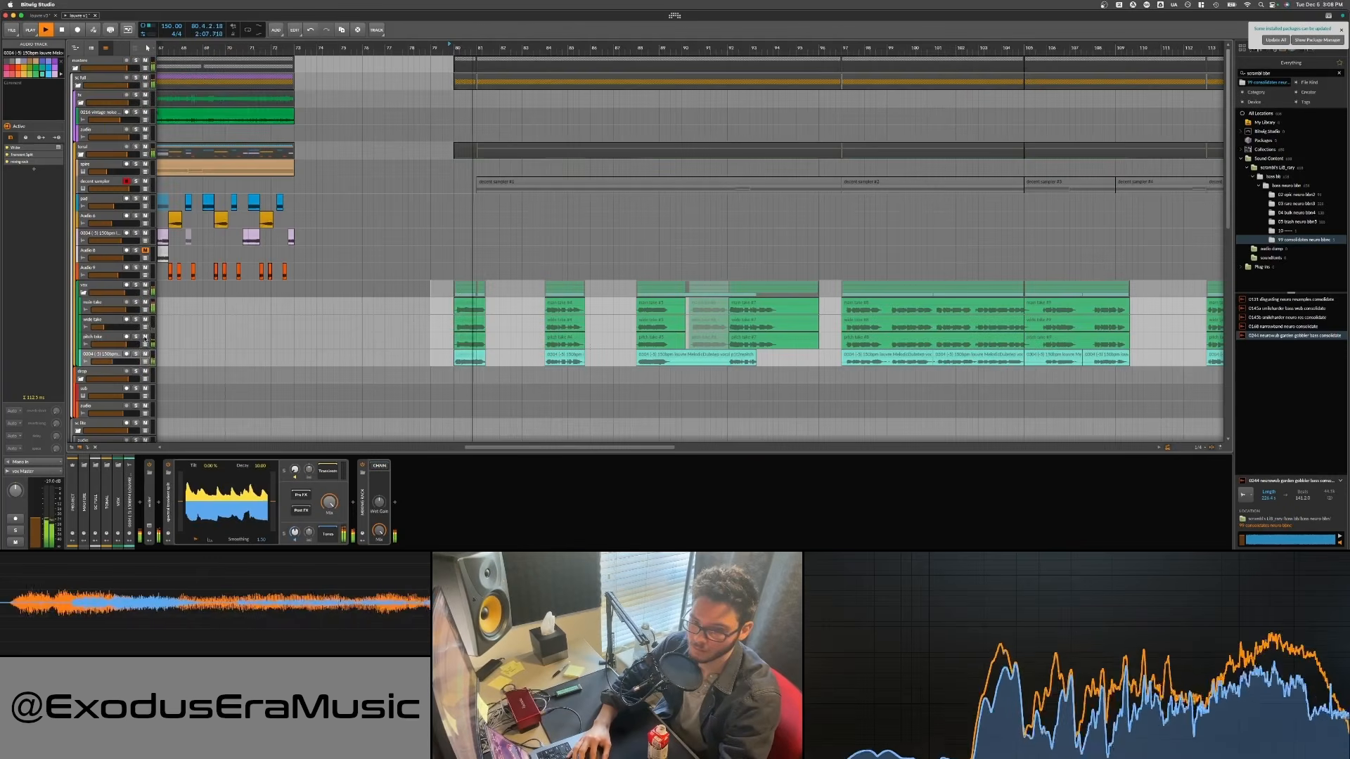
mouse_move(465, 45)
left_mouse_down()
mouse_move(471, 18)
mouse_move(465, 45)
left_mouse_up()
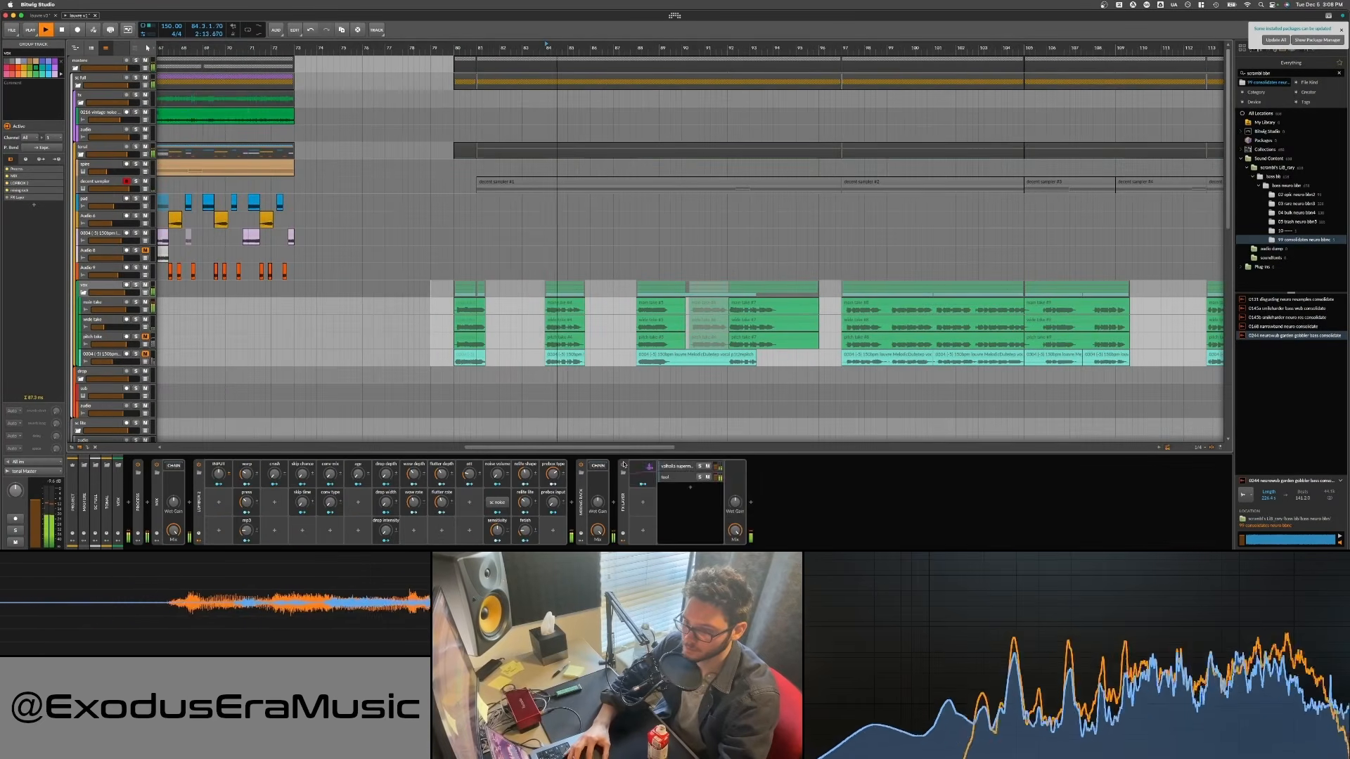
left_click(623, 465)
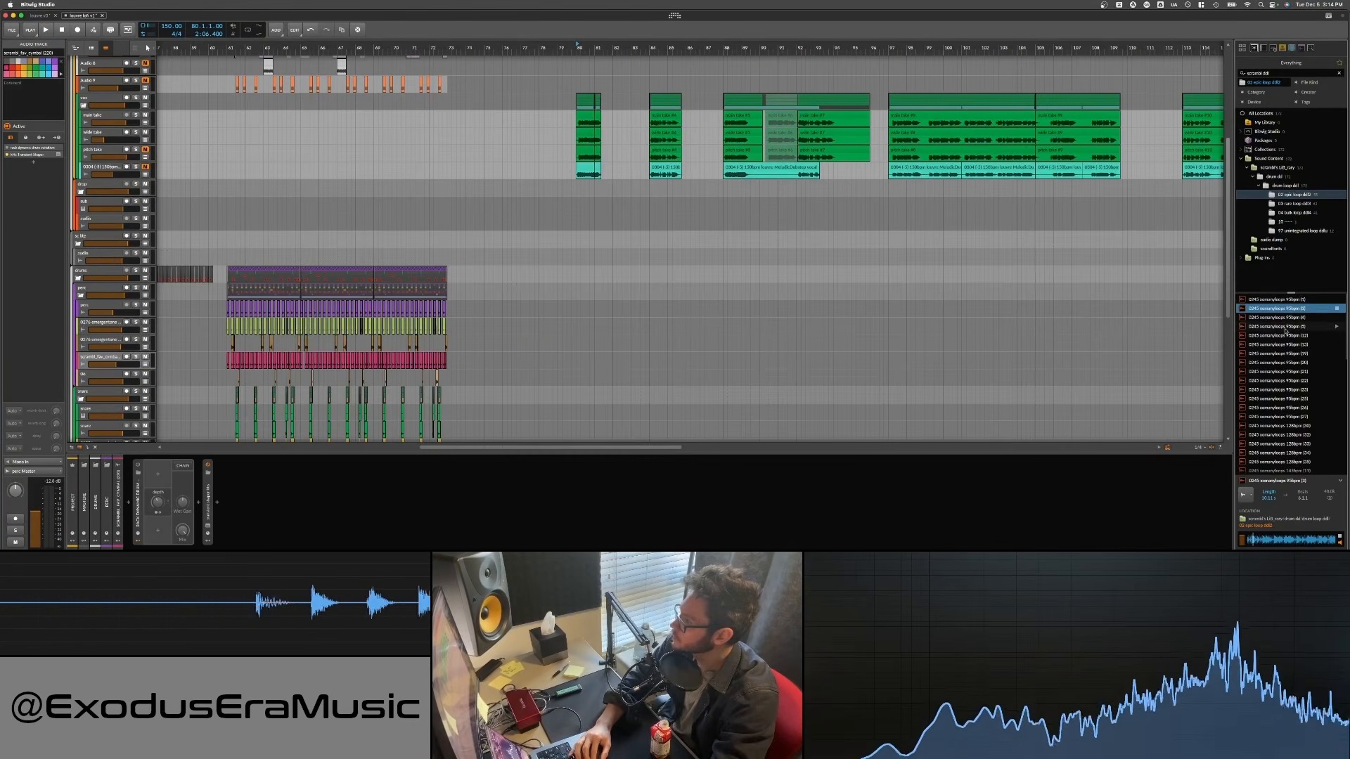
Audition successive drum loops from the epic loop folder in the sample browser
key("Down")
key("Down")
key("Down")
key("Down")
key("Down")
key("Down")
key("Down")
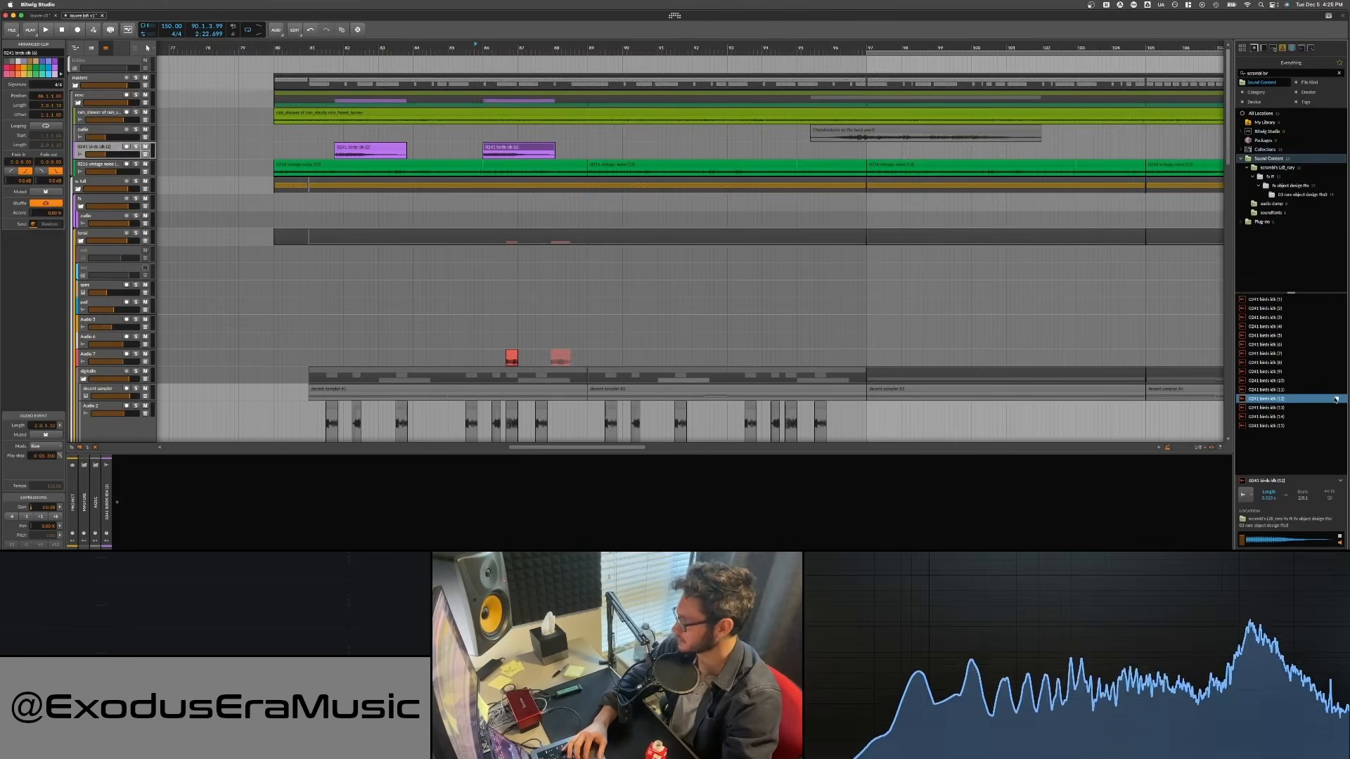
Preview the birds sample number 14 in the browser and select the second bird clip in the arrangement
left_click(1334, 418)
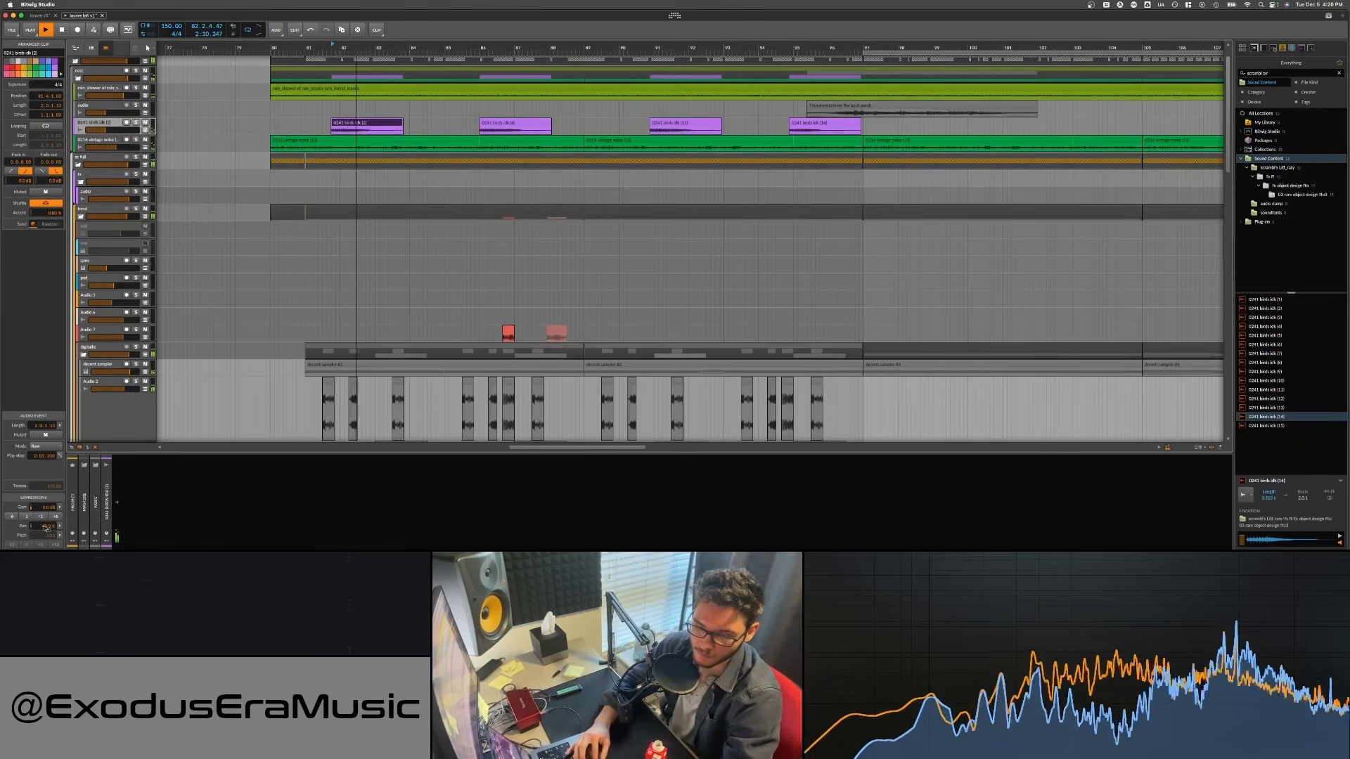
left_click(508, 123)
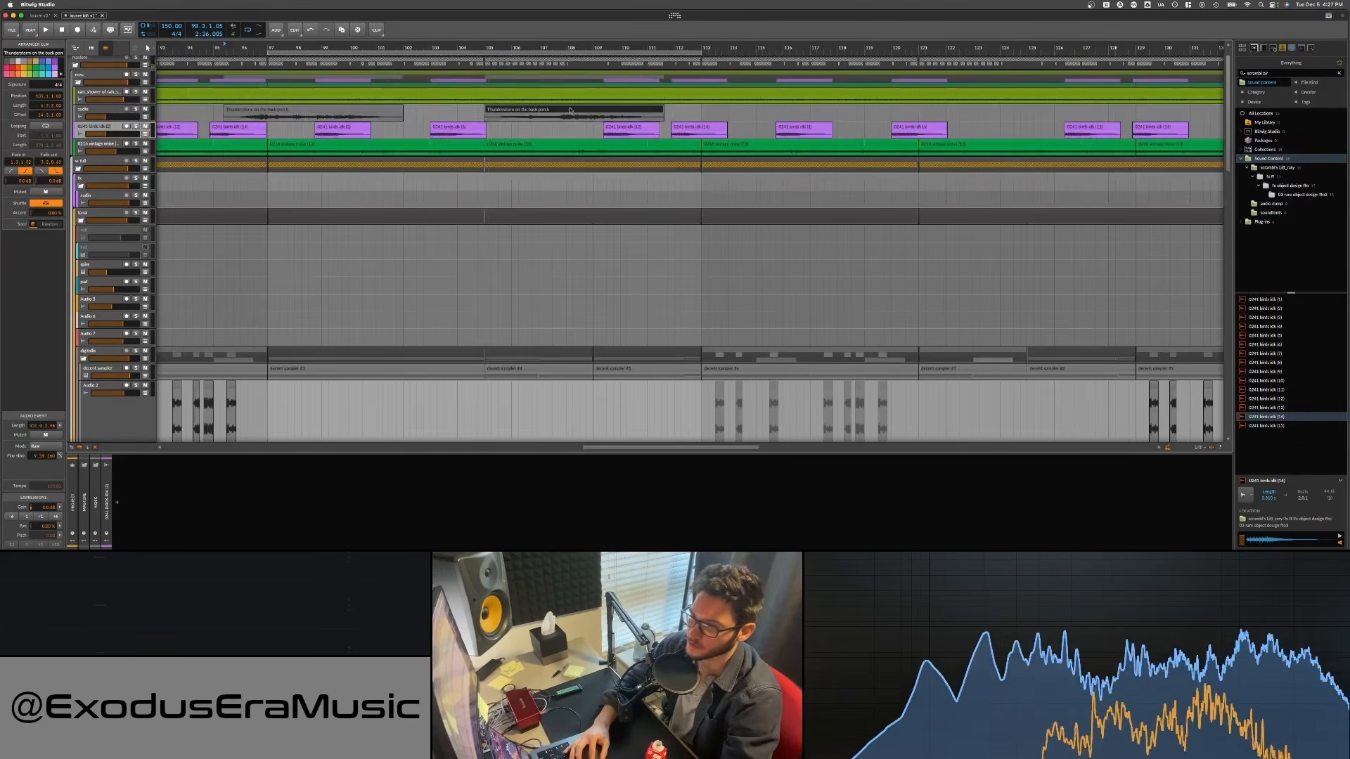
Nudge the second Thunderstorm on the back porch clip slightly later and select its audio track
left_click_drag(570, 109, 576, 110)
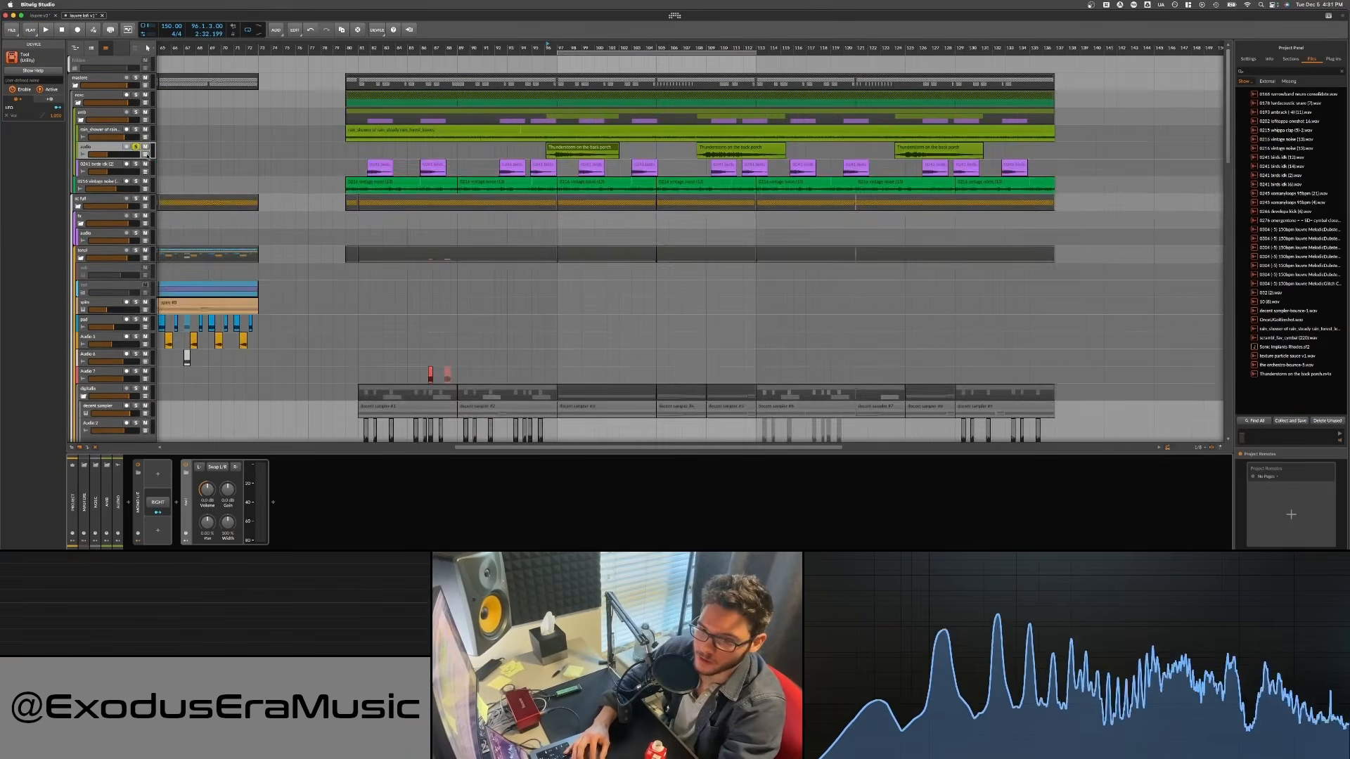
scroll(553, 156, "up", 1)
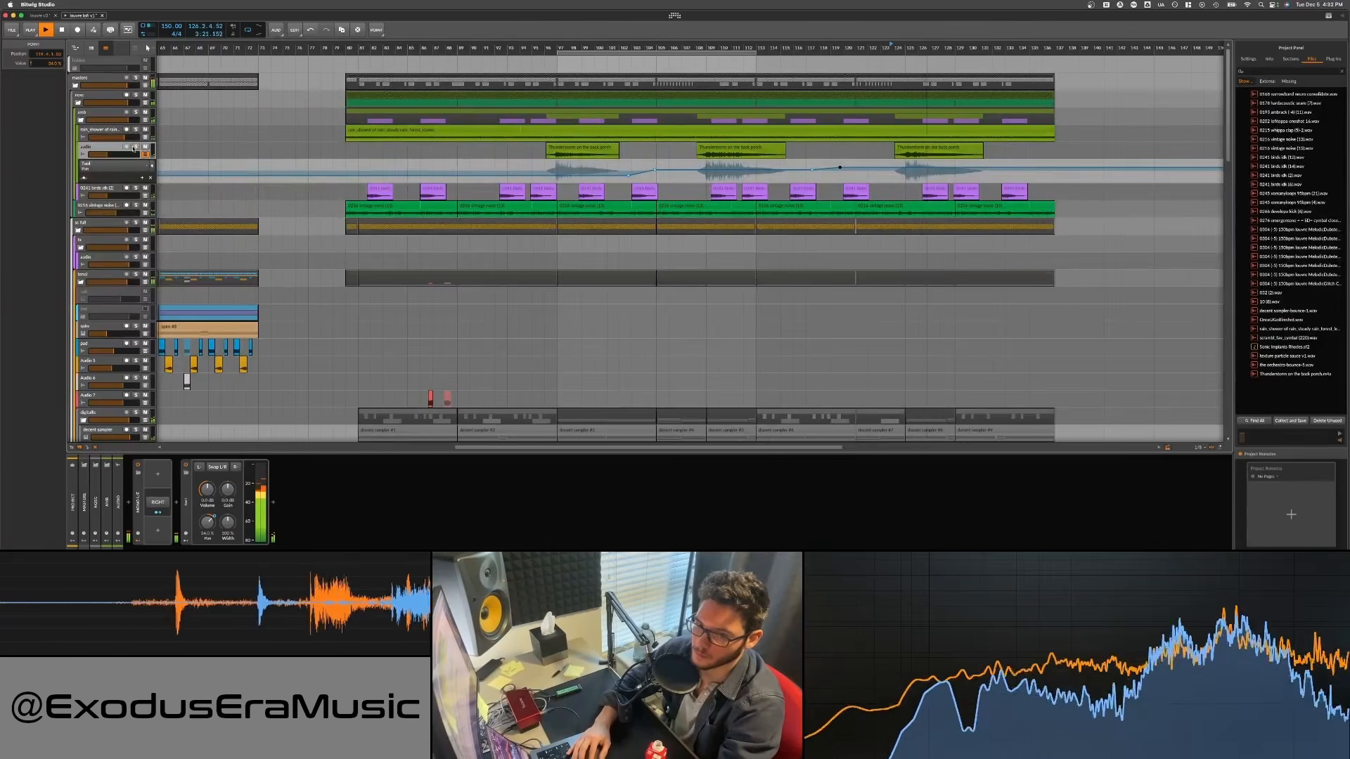
left_click(107, 153)
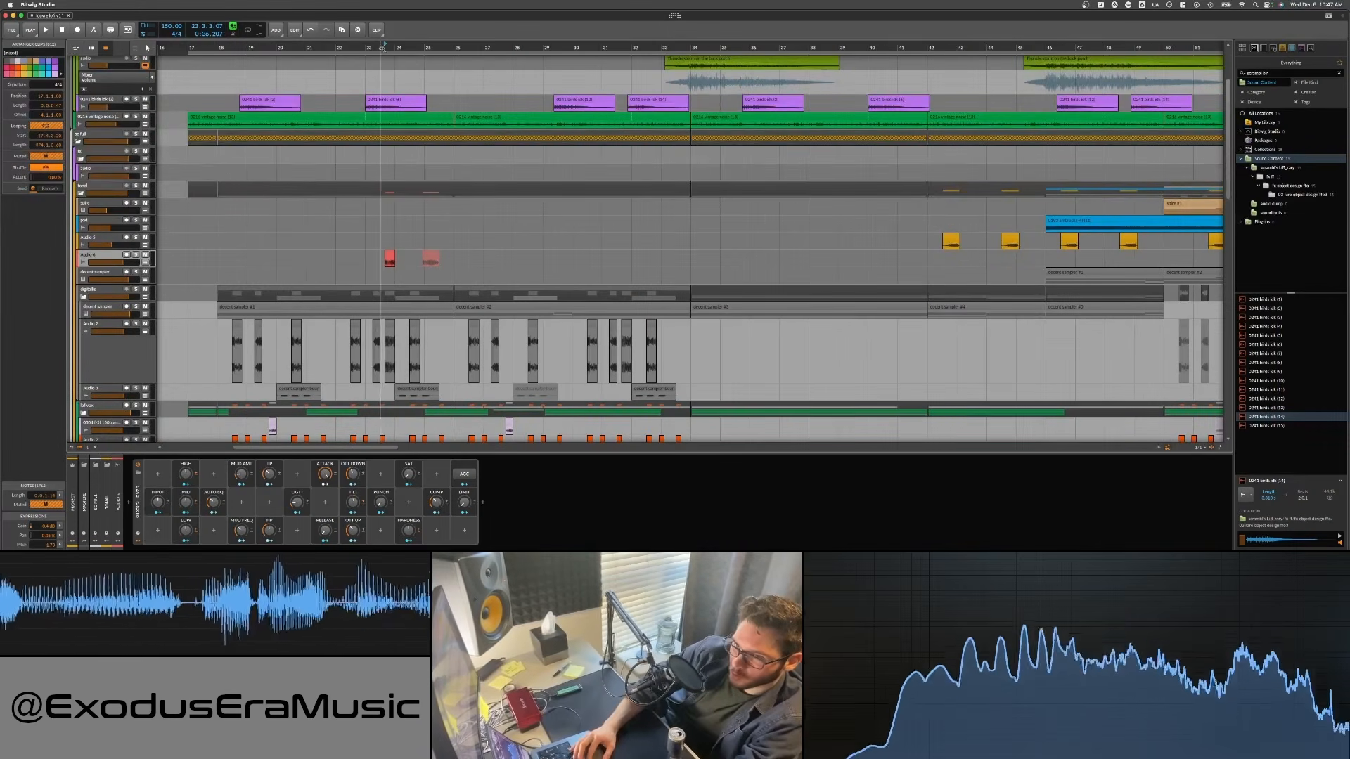
Audition successive procedural transition samples in the sample browser
key("space")
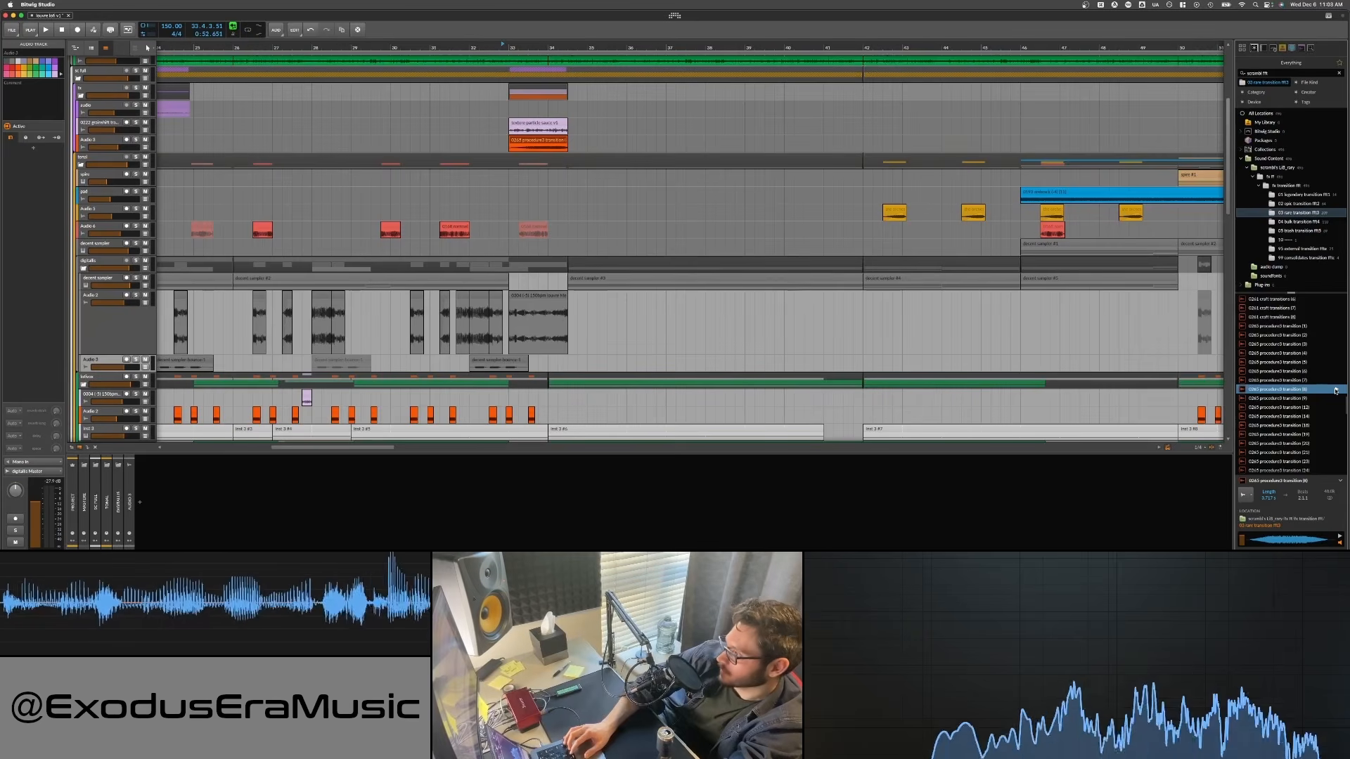
key("Down")
key("Down")
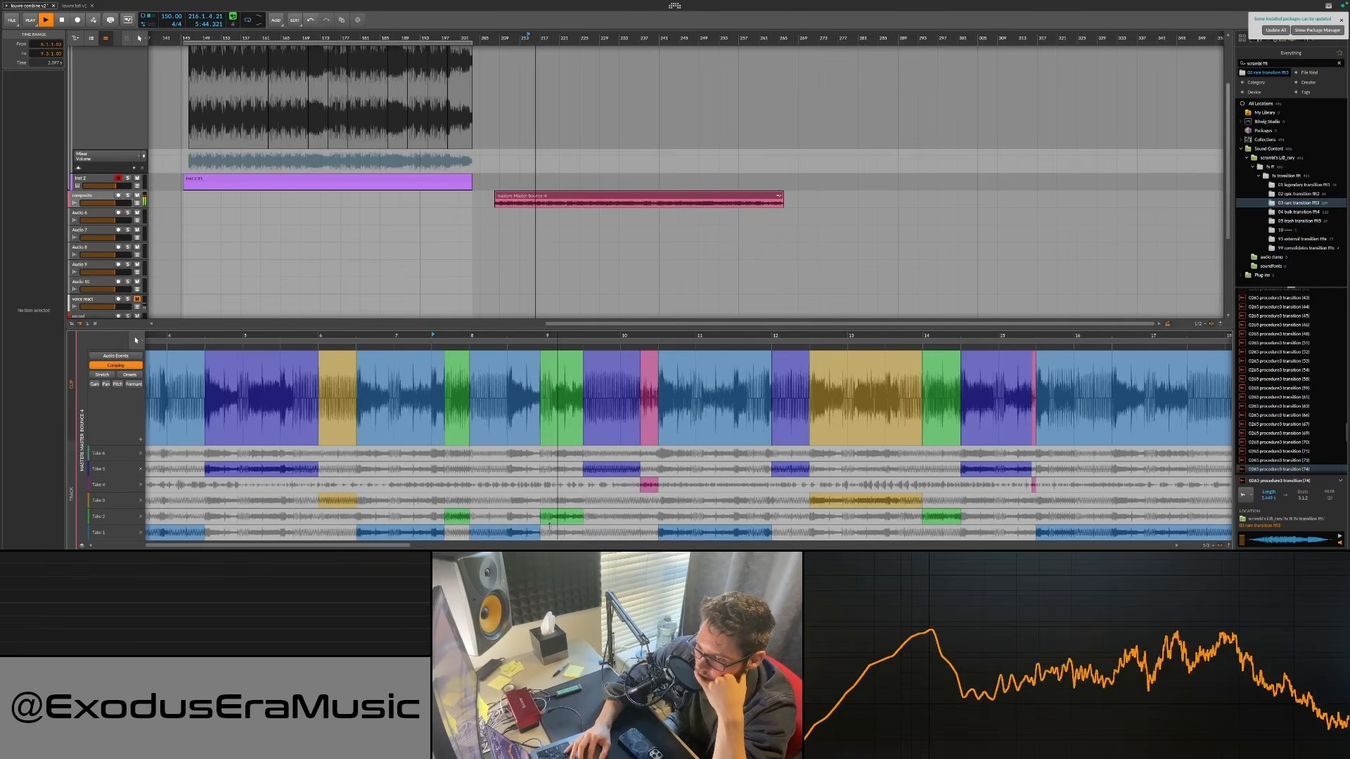
Review the comped takes of the mastere Master-bounce-4 clip along its length and check the earlier sections of the arrangement
left_click_drag(539, 532, 552, 532)
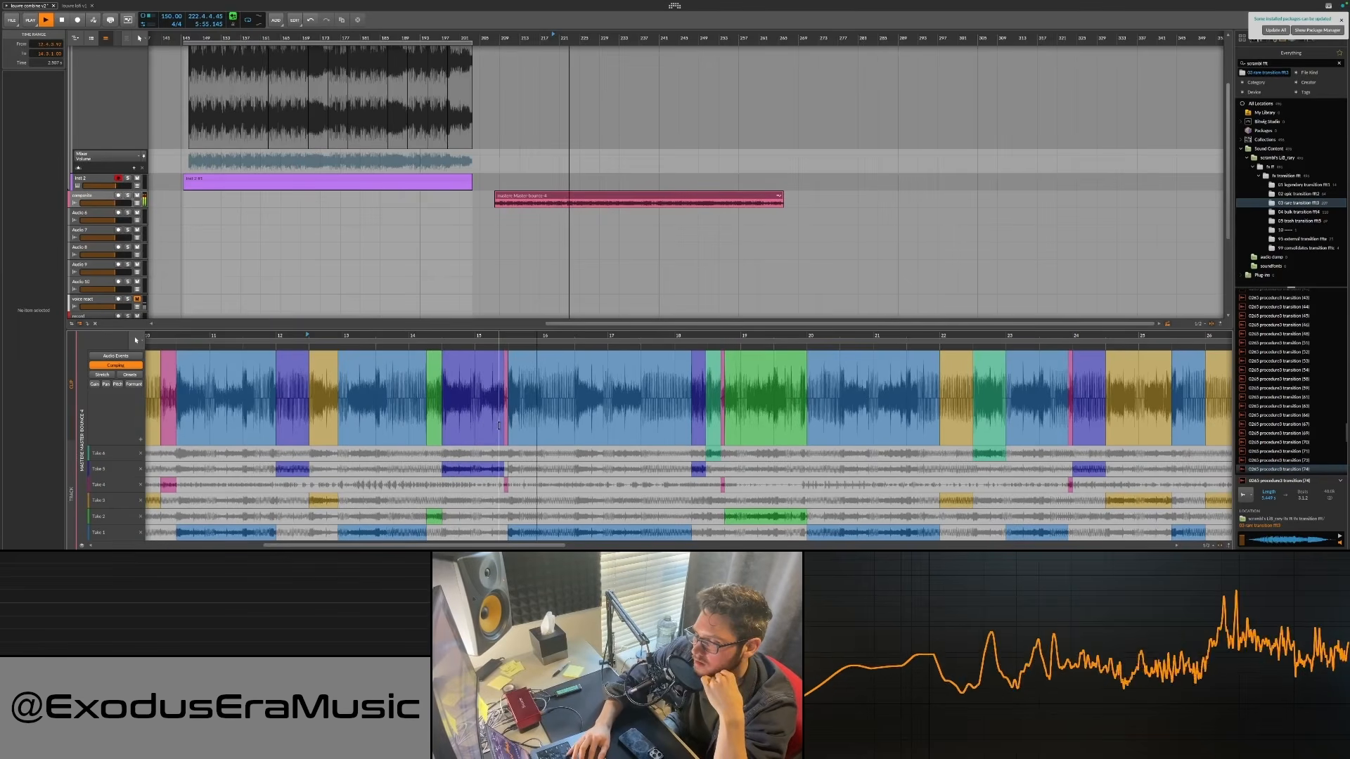
scroll(563, 453, "right", 3)
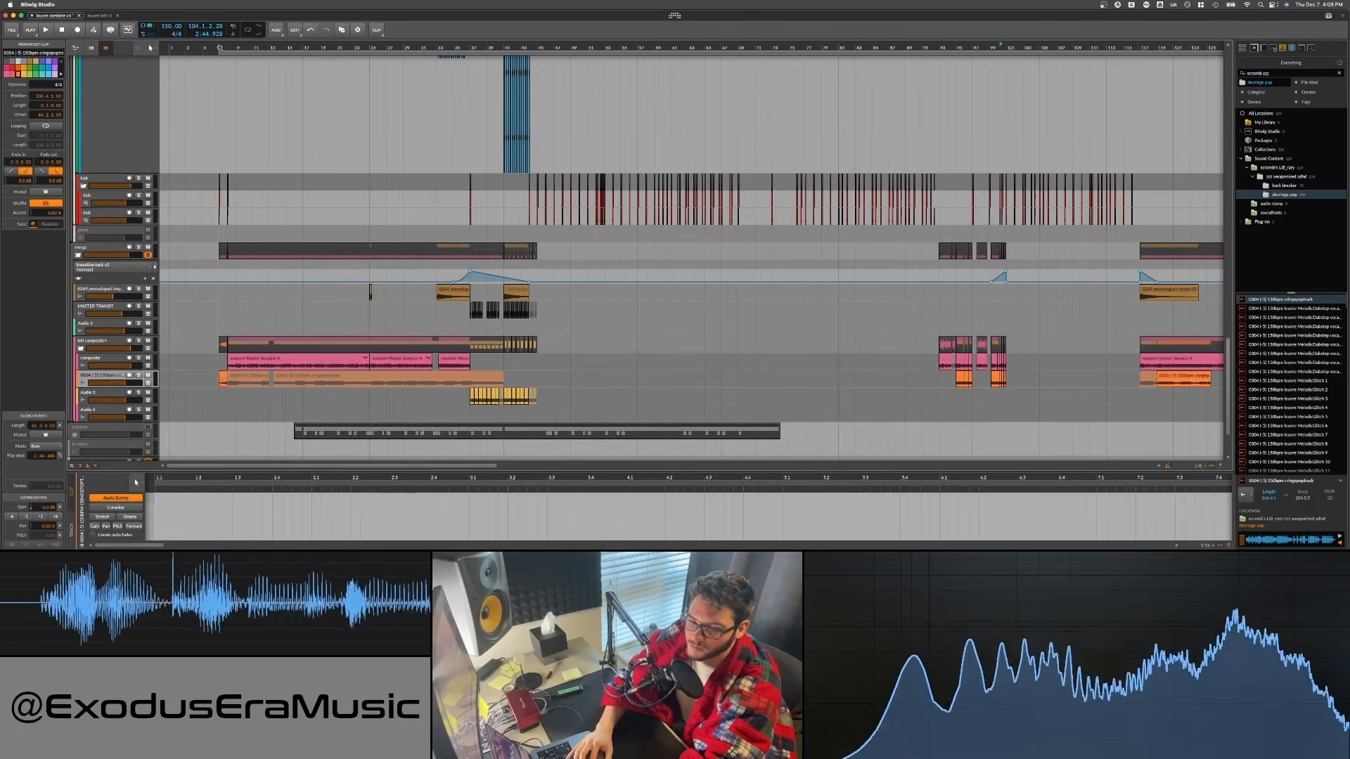
left_click_drag(219, 48, 232, 218)
left_click(535, 375)
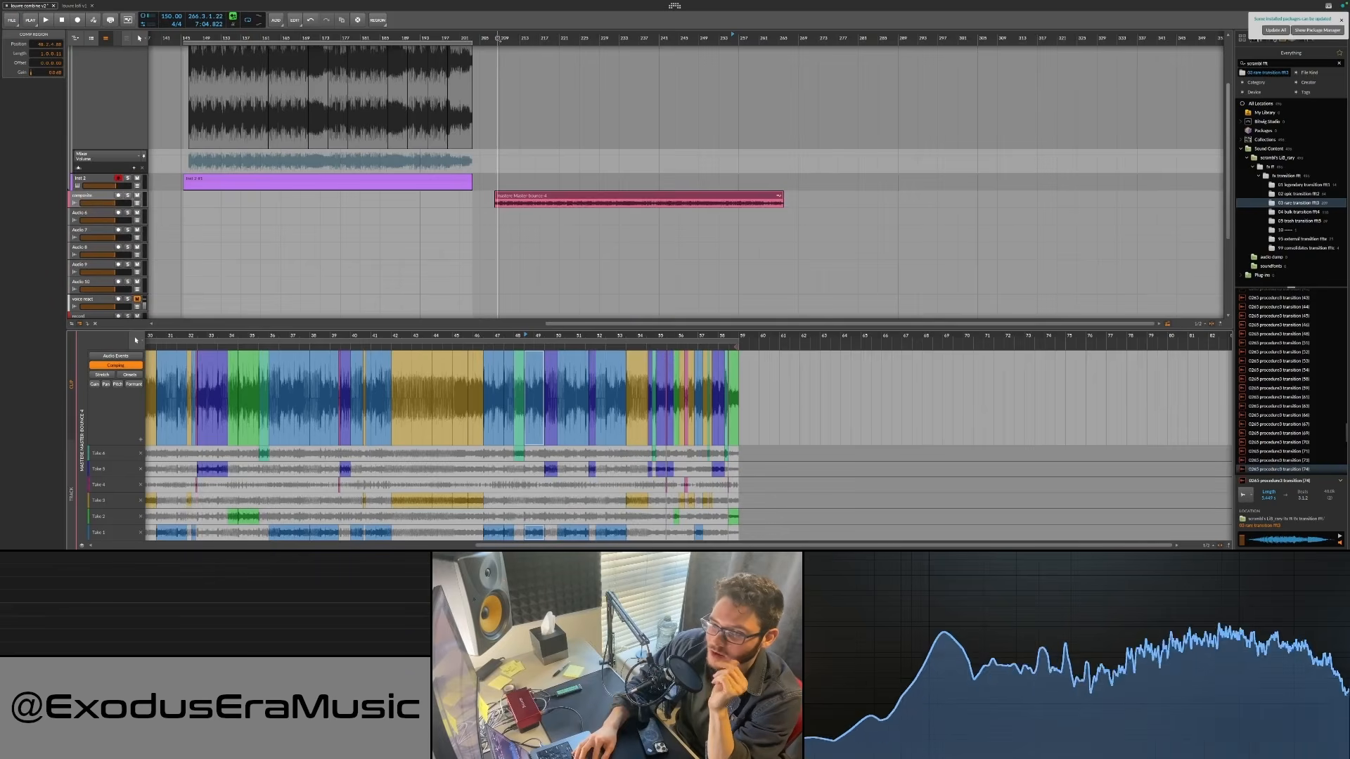
scroll(499, 156, "down", 3)
scroll(516, 156, "up", 3)
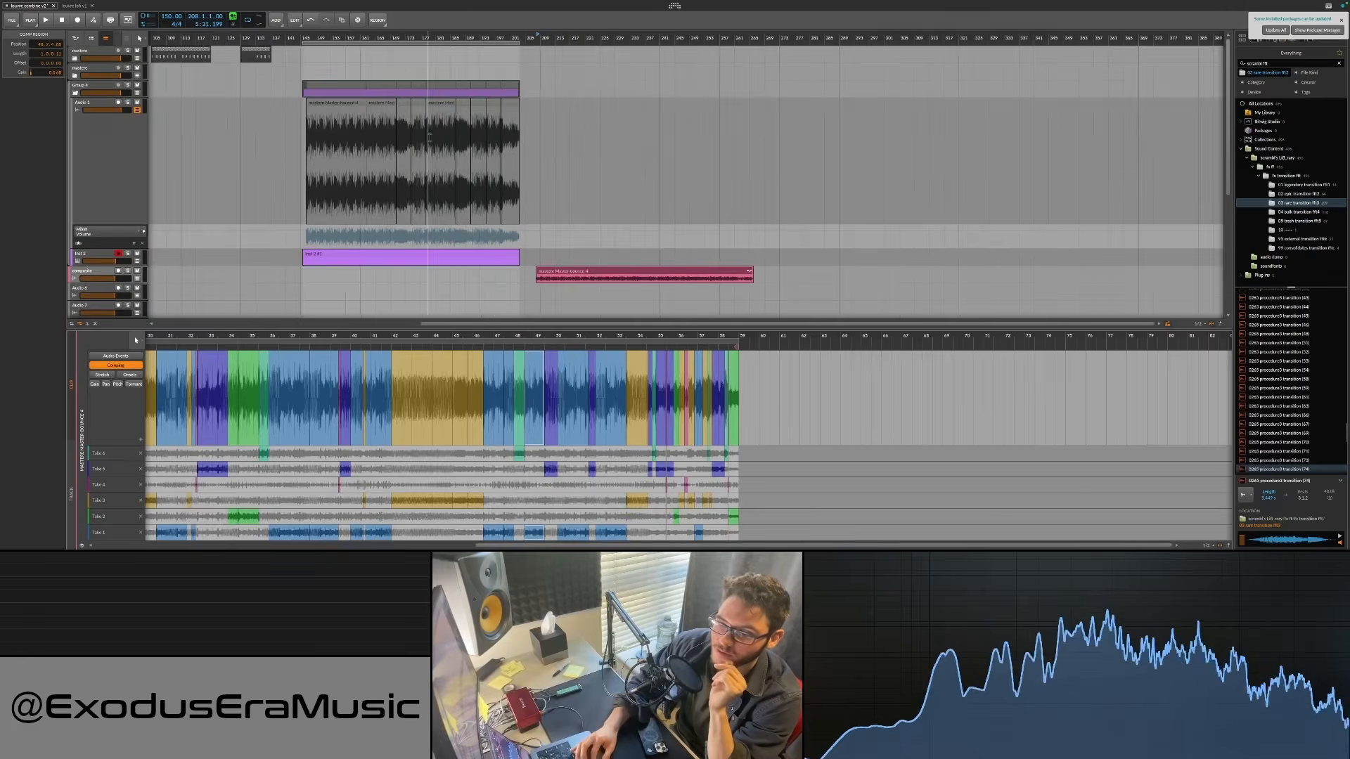
scroll(315, 92, "left", 5)
scroll(316, 92, "left", 2)
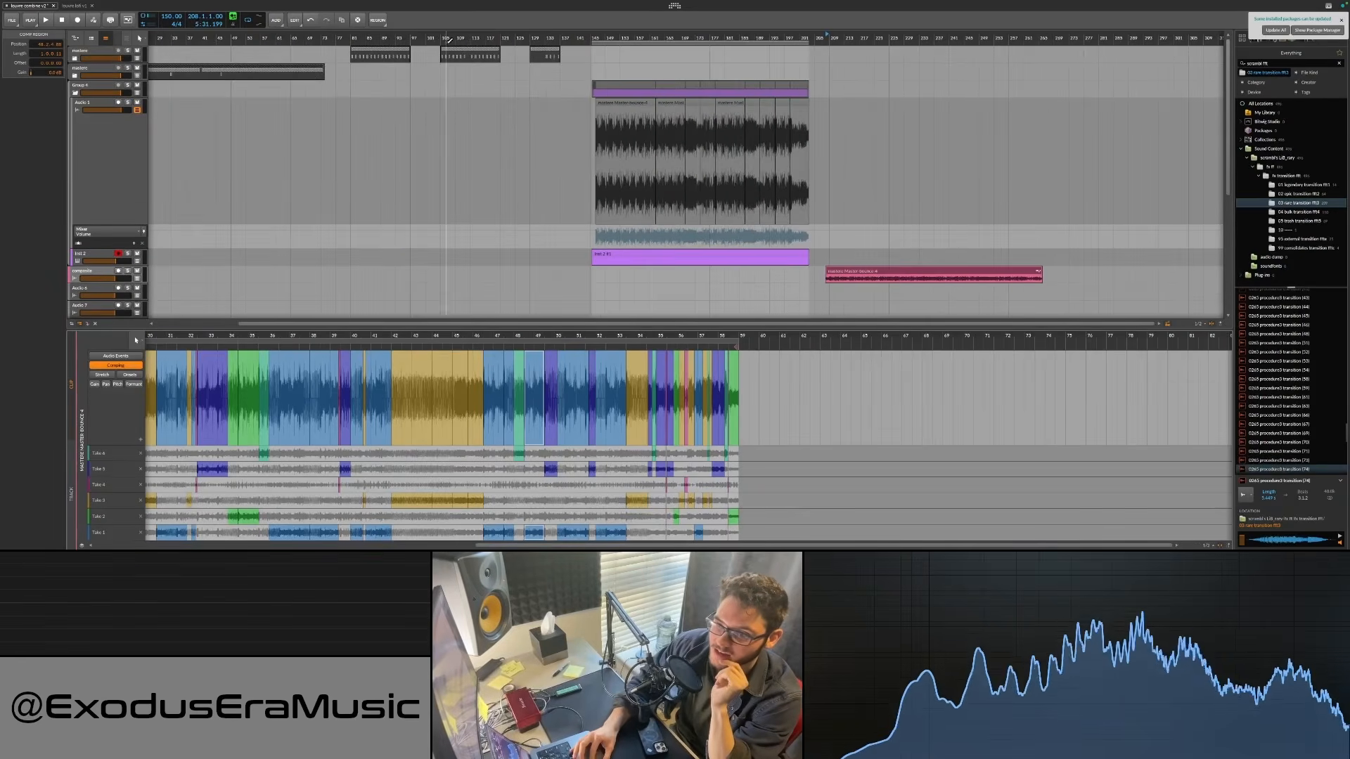
left_click(454, 52)
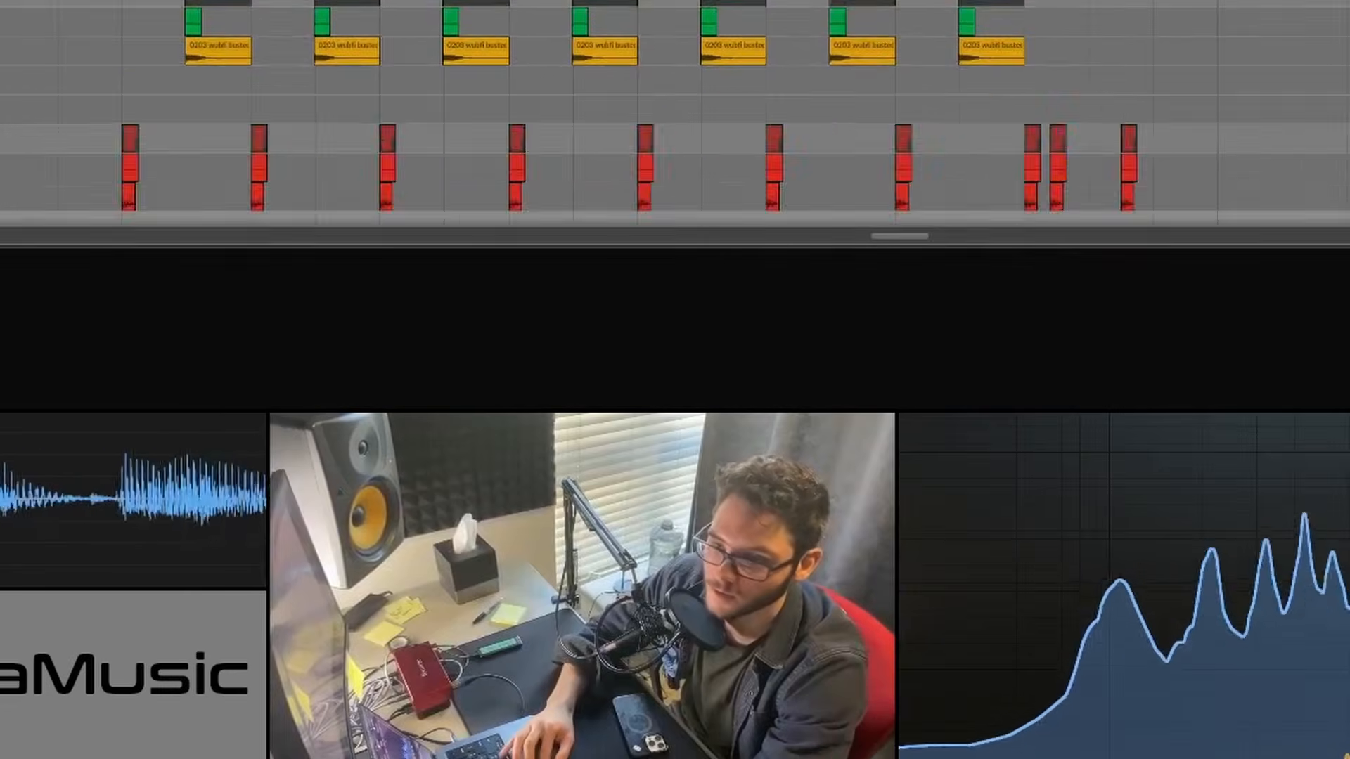
Select the MASTER TRANSIT track, stop playback and bounce the selected clips around bar 237 in place
scroll(140, 272, "up", 3)
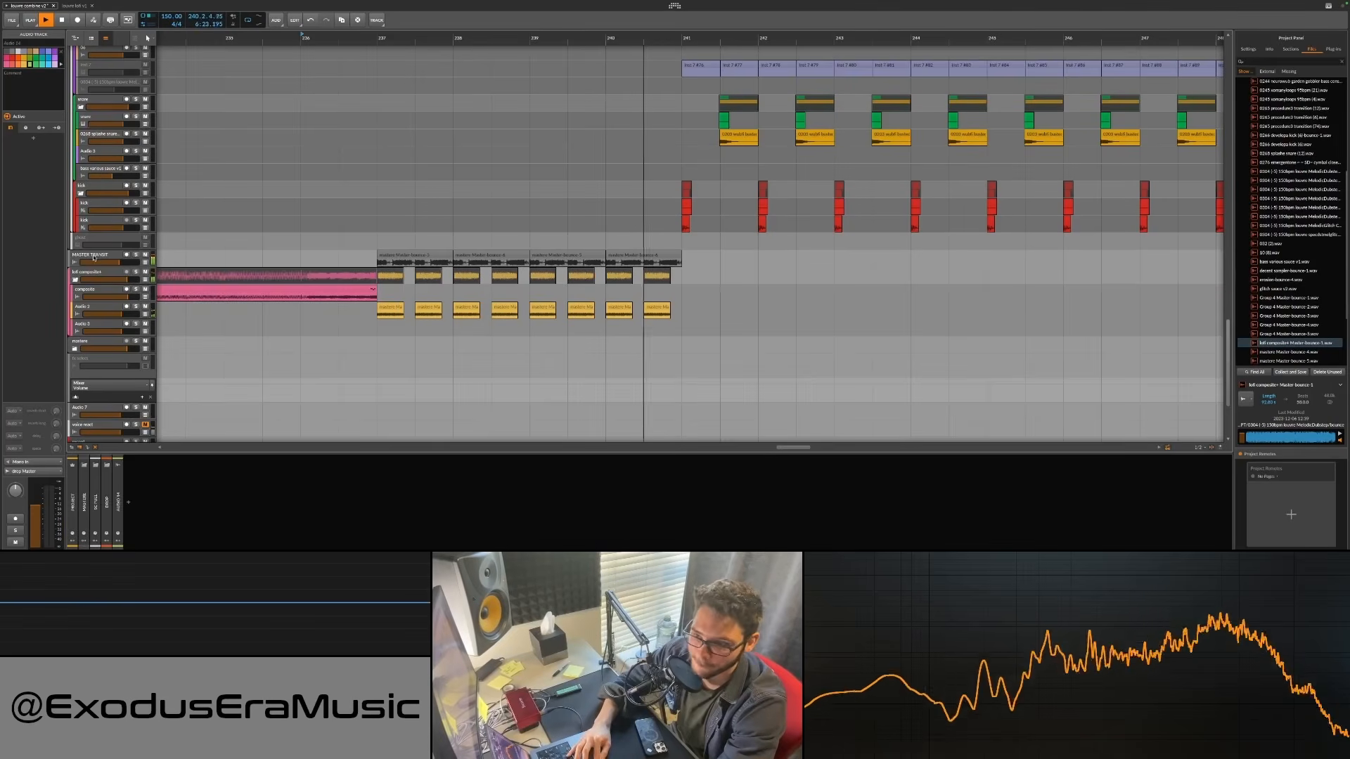
left_click(94, 258)
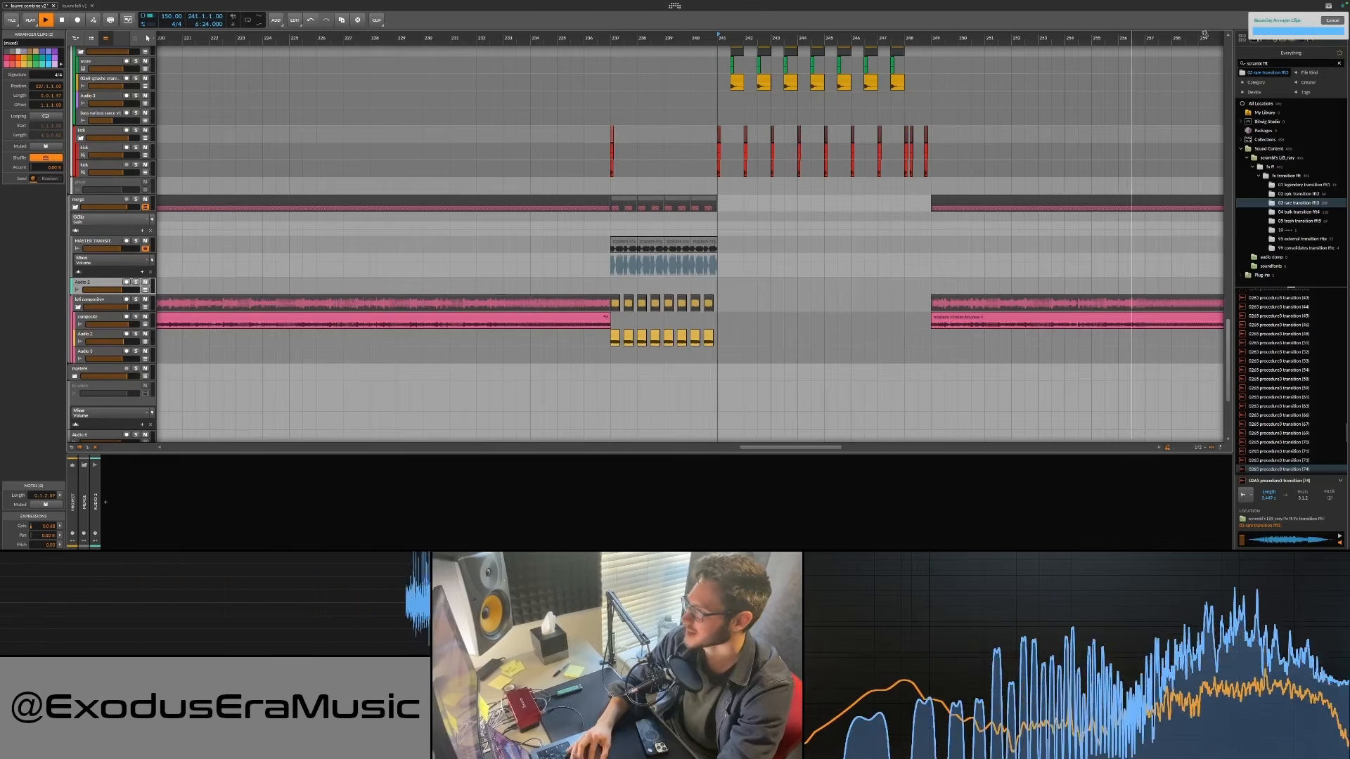
key("space")
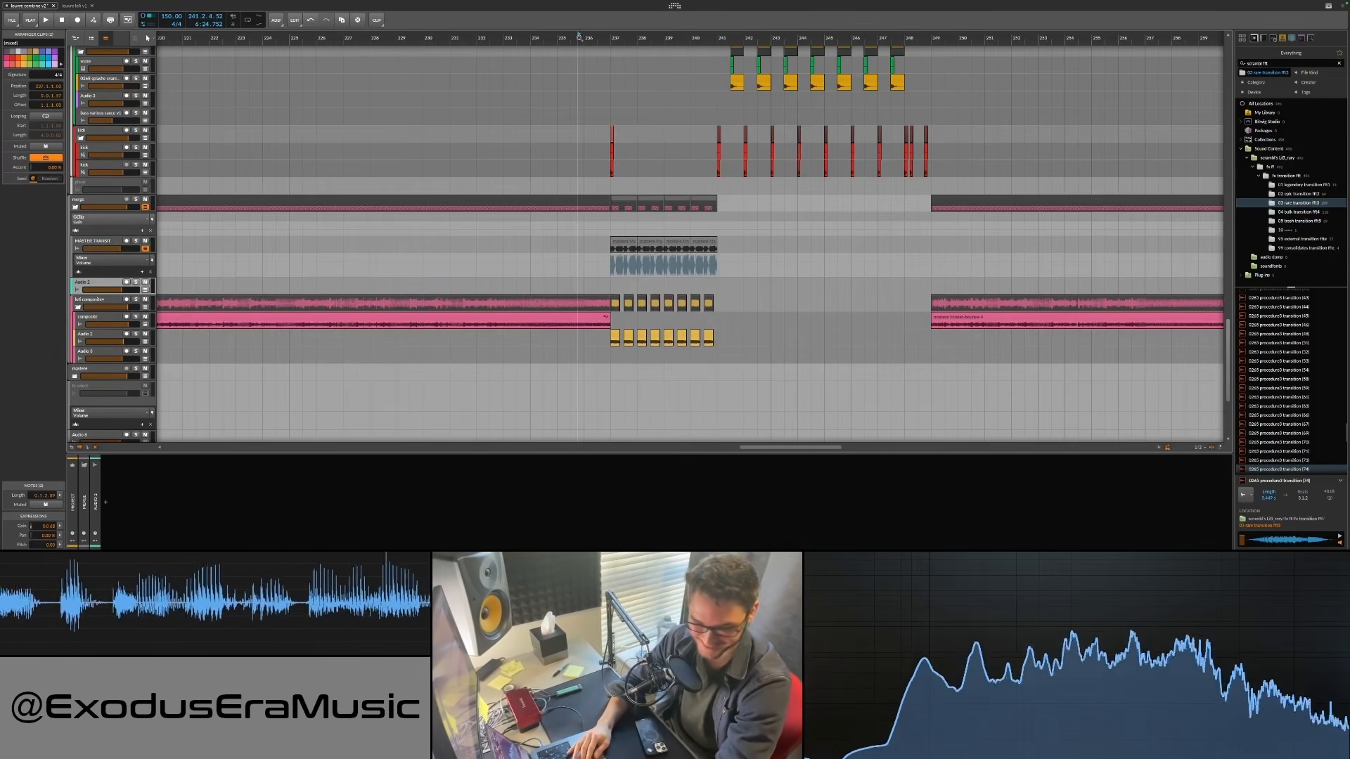
key("ctrl+b")
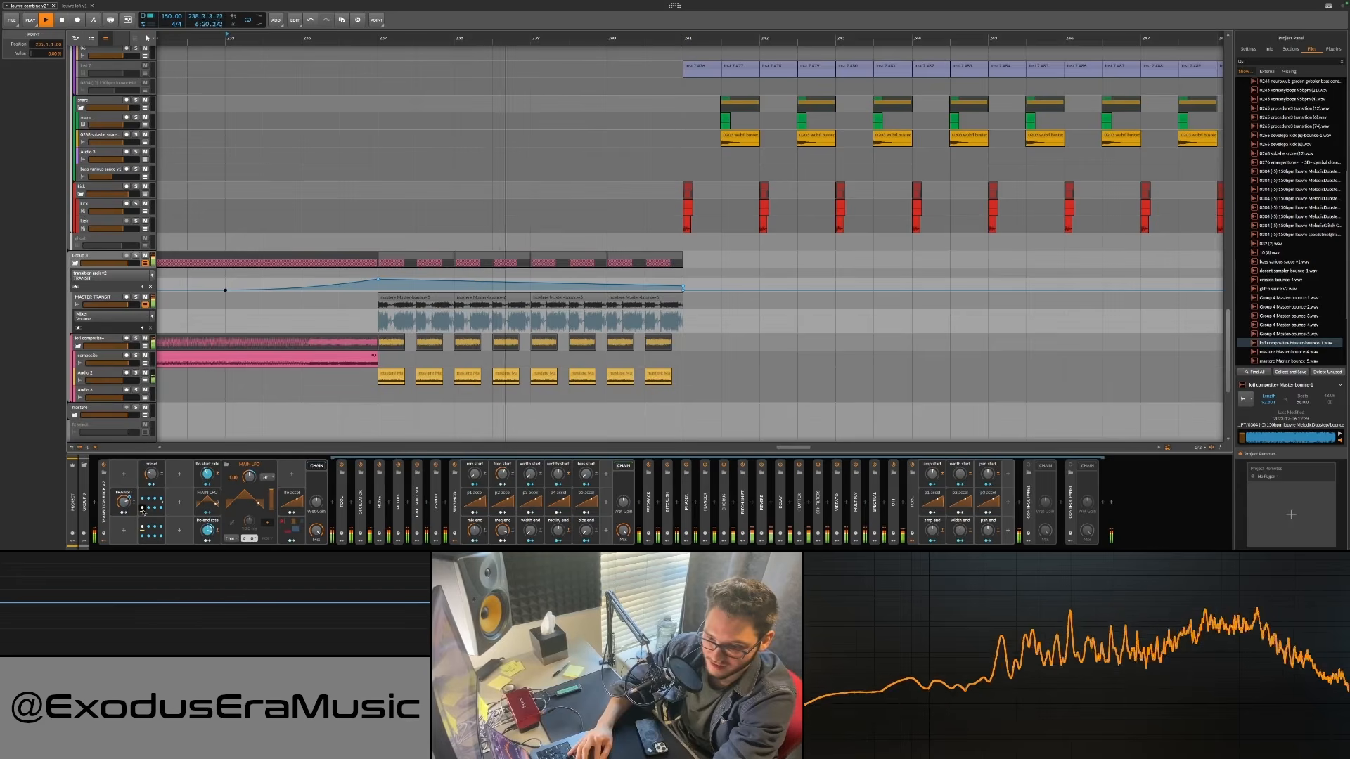
left_click(201, 476)
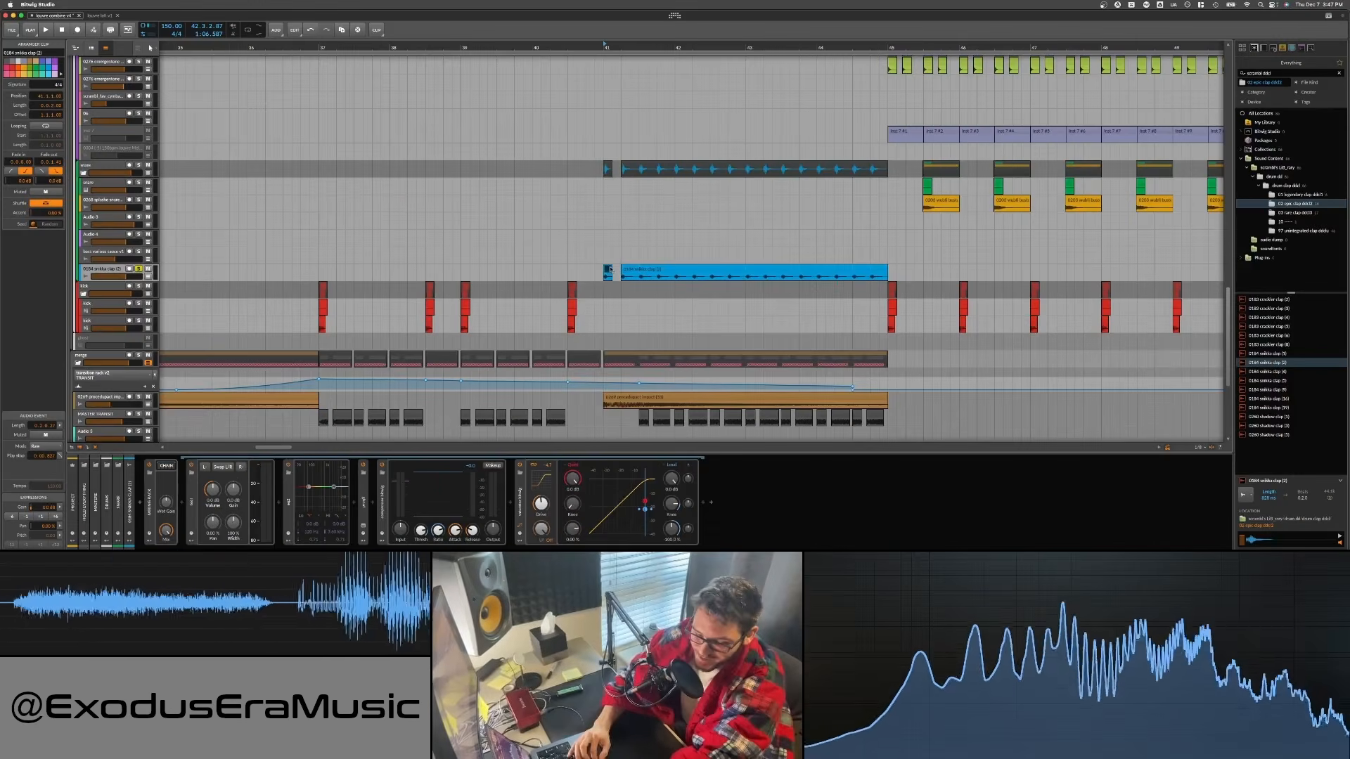
Zoom in on the short 0204 clap clip at bar 41 and enlarge its track to examine the waveform
key("z")
scroll(458, 244, "down", 5)
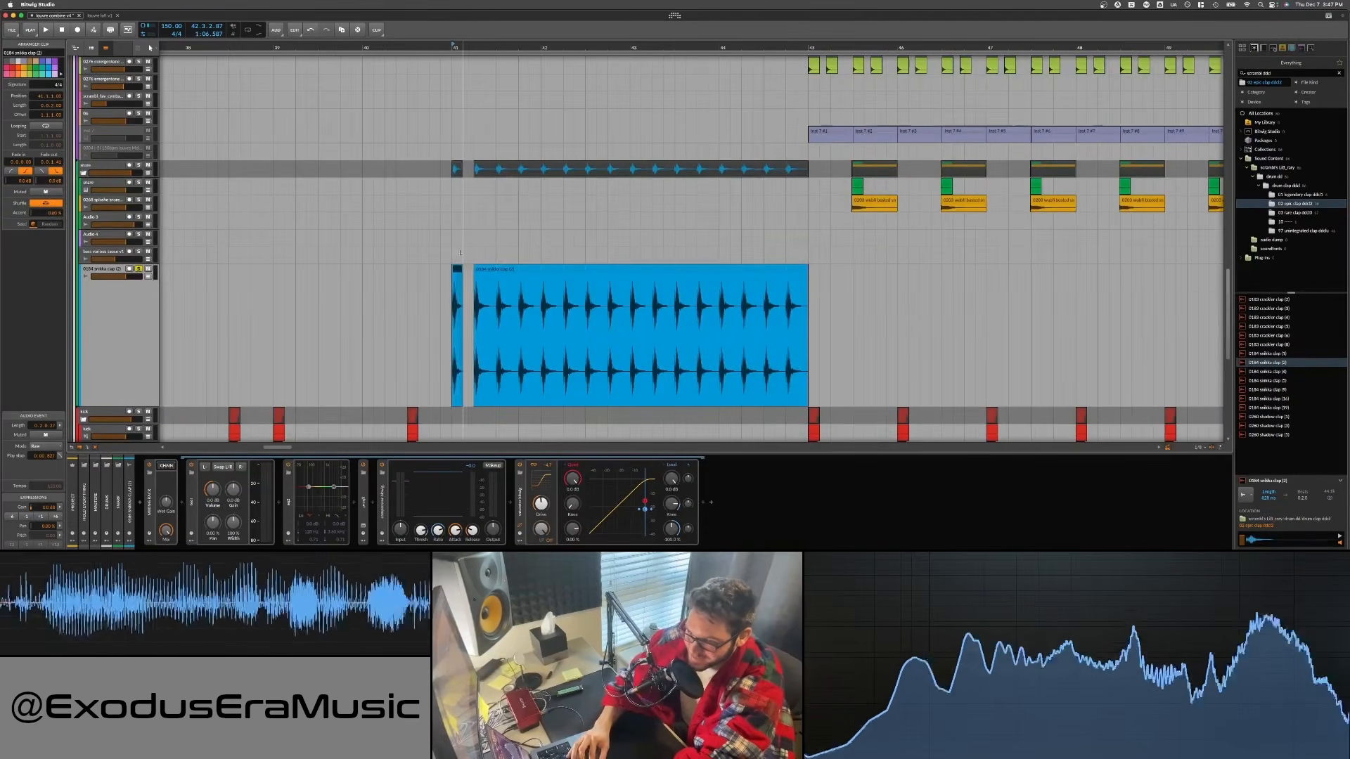
left_click_drag(478, 299, 460, 300)
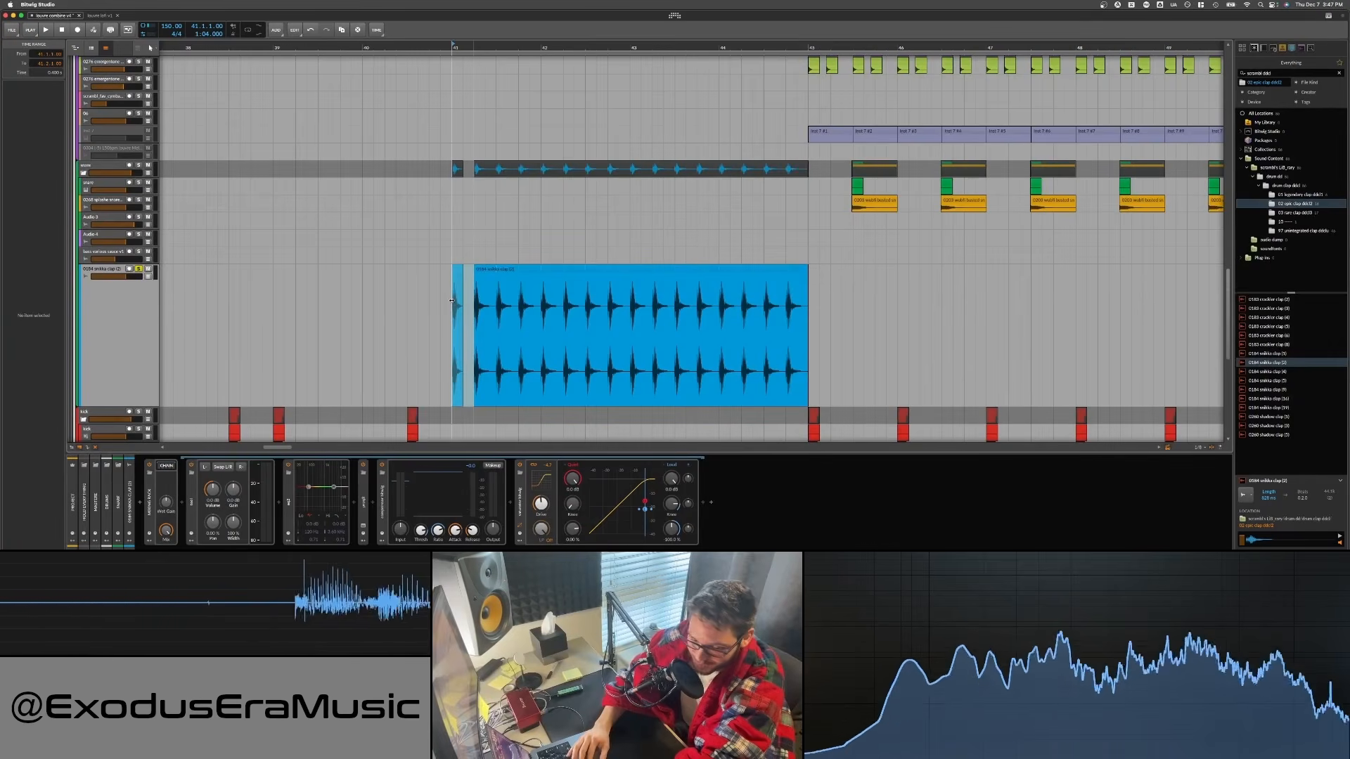
left_click(451, 301)
key("z")
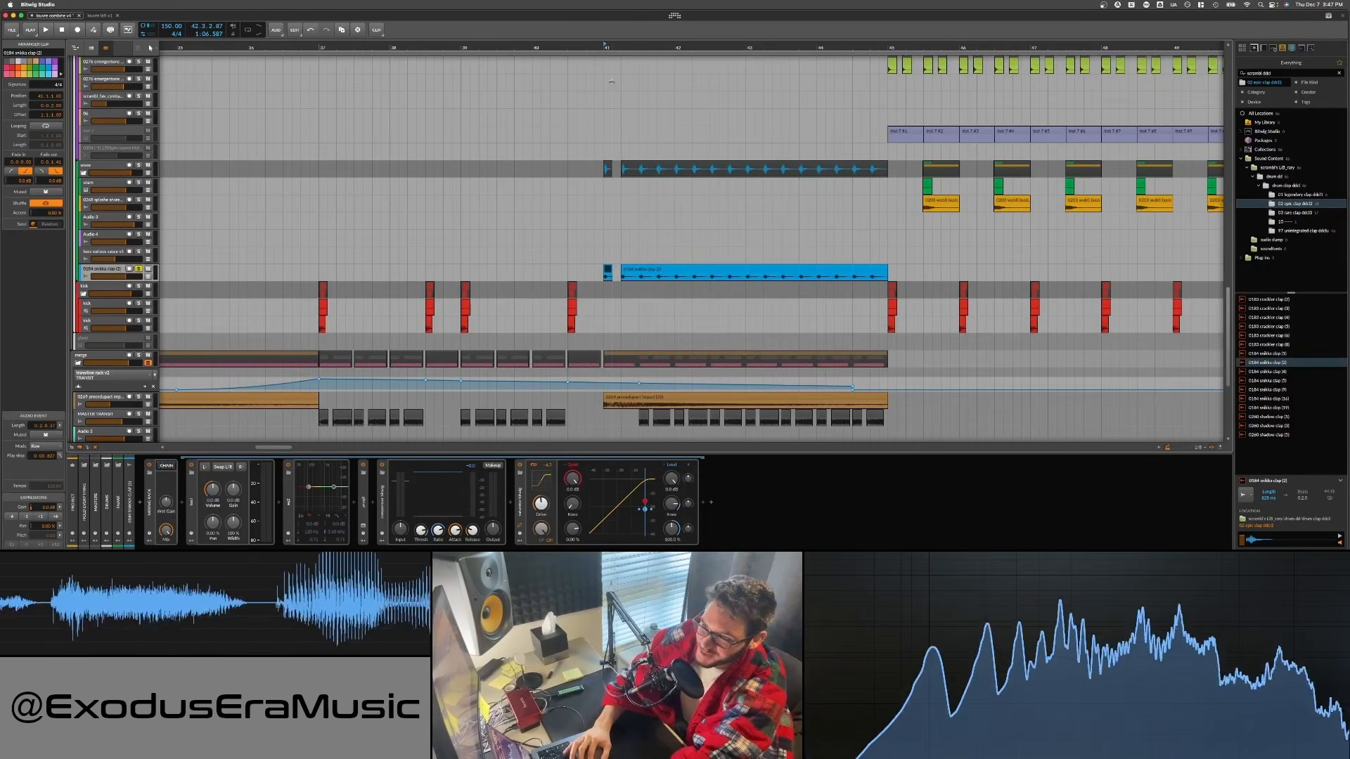
key("z")
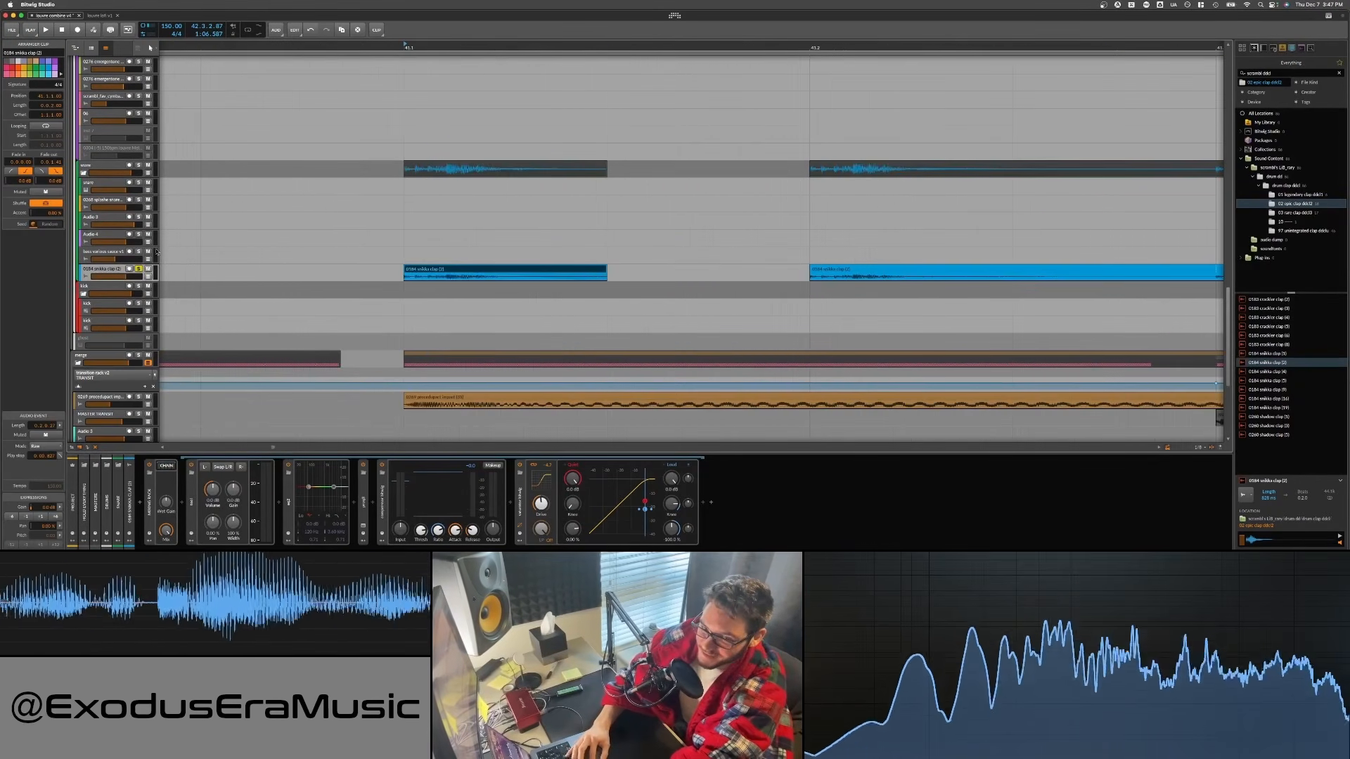
left_click_drag(127, 284, 125, 407)
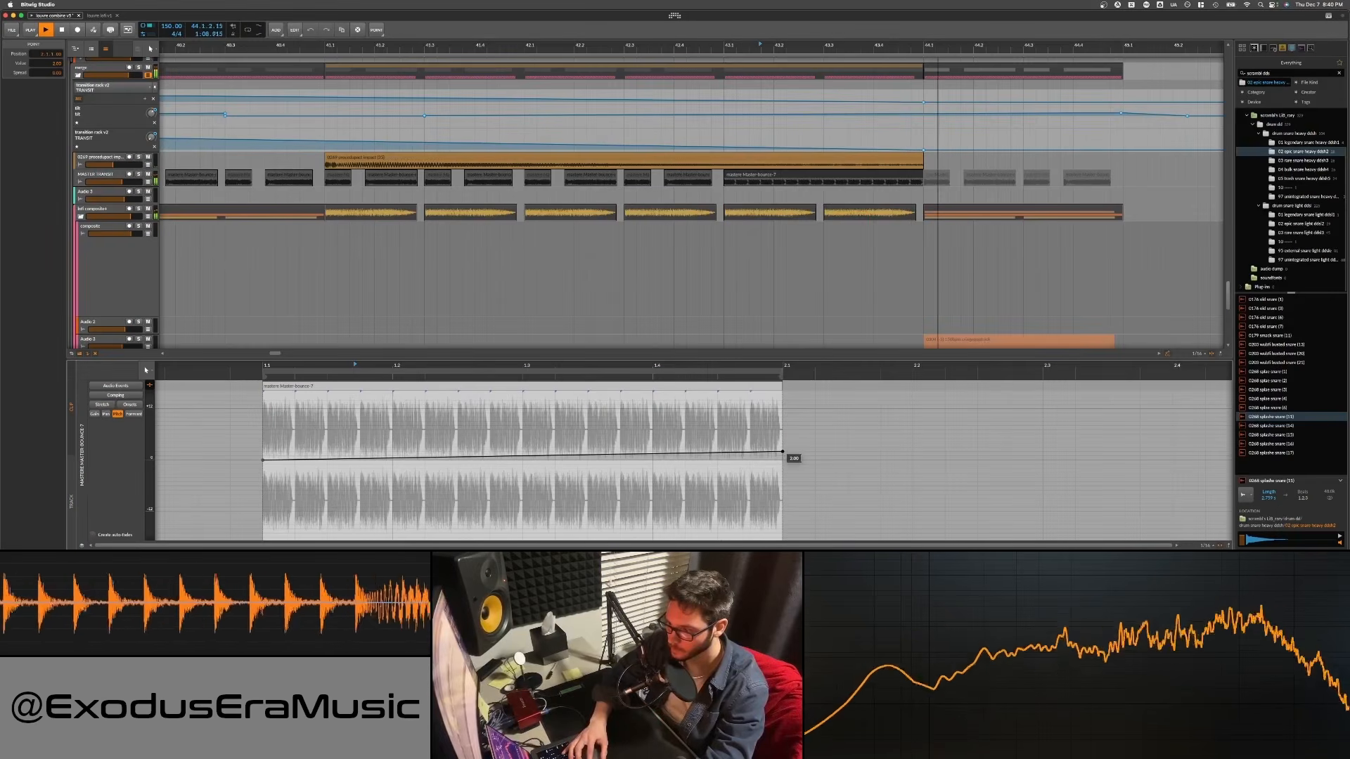
Shape a rising pitch ramp across the mastere Master-bounce-7 clip, with its end point at 48
left_click_drag(783, 451, 782, 447)
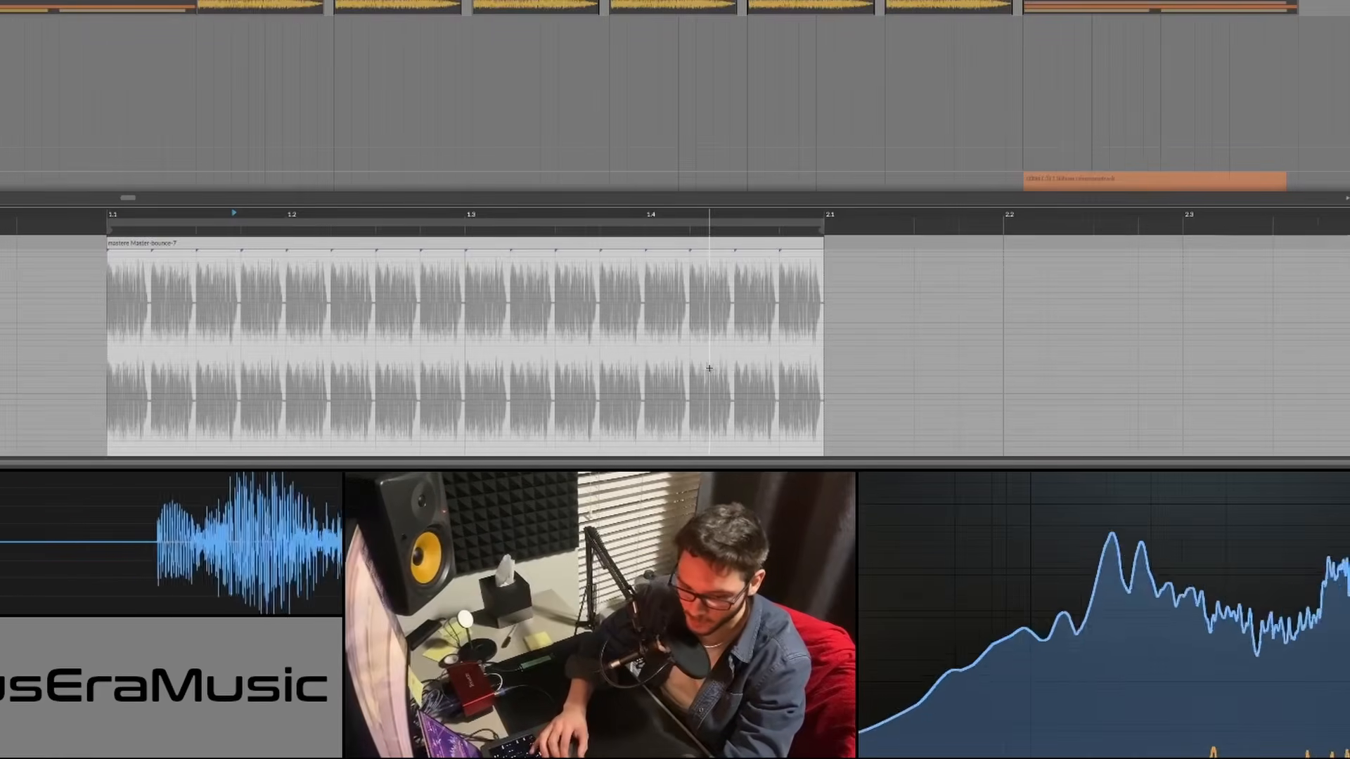
scroll(696, 477, "right", 1)
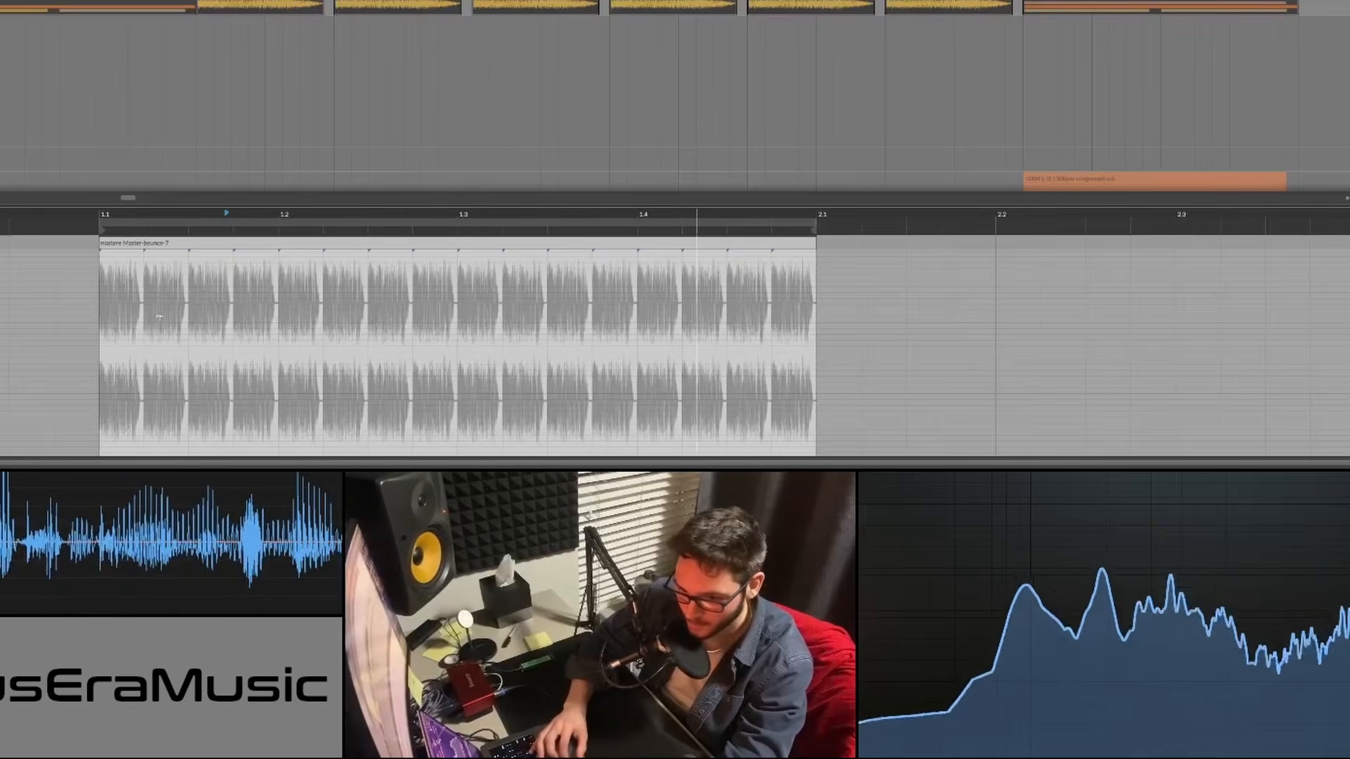
scroll(457, 352, "down", 2)
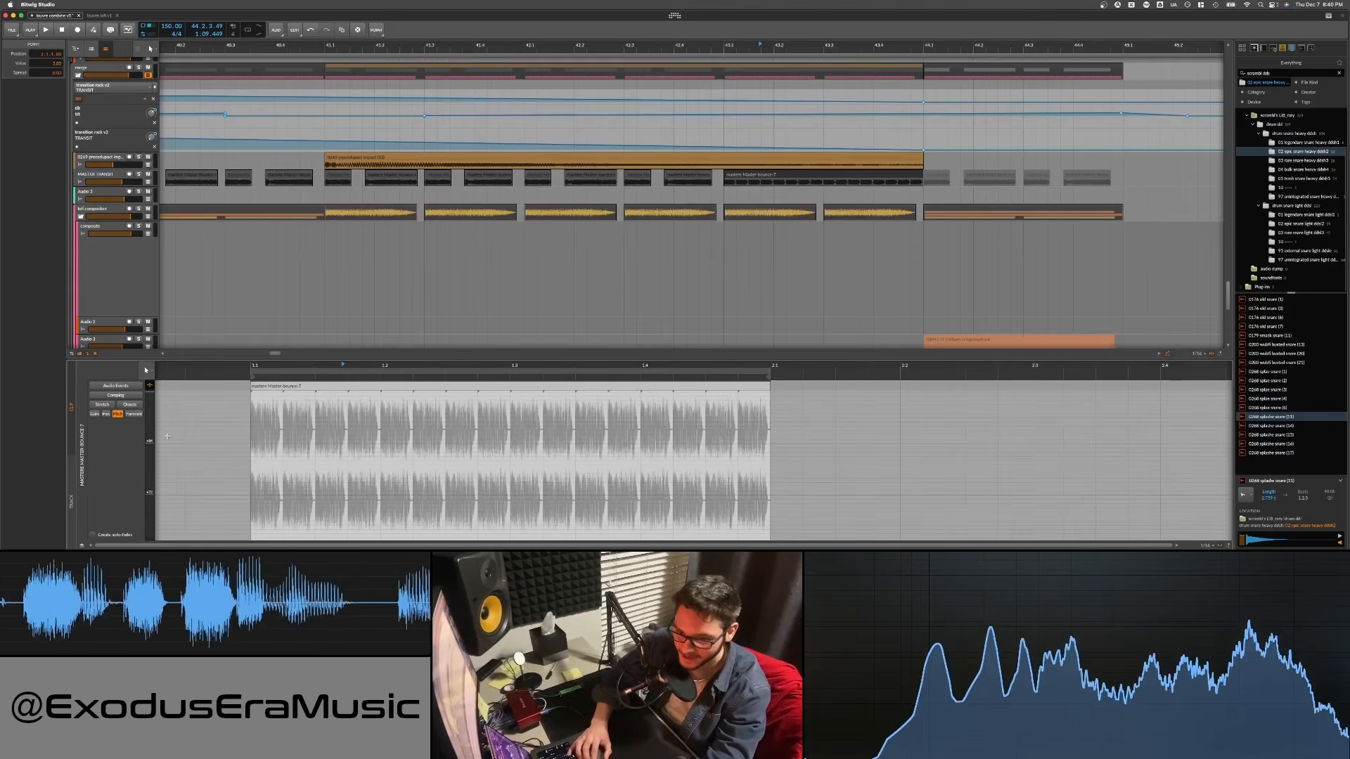
scroll(261, 401, "down", 2)
left_click_drag(338, 366, 341, 378)
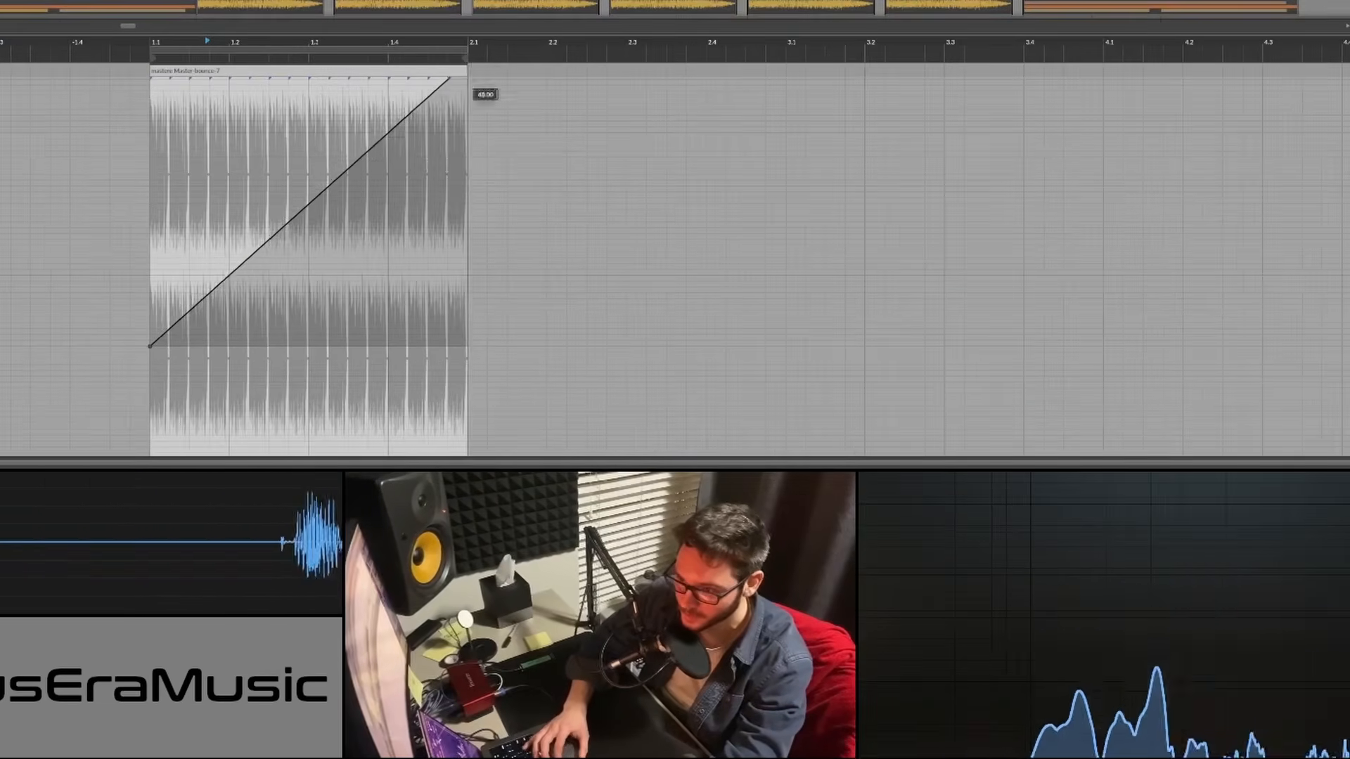
left_click_drag(468, 65, 468, 56)
Raise the pitch ramp's end point on the bounce clip to 70, and lower it again while listening
scroll(473, 140, "up", 6)
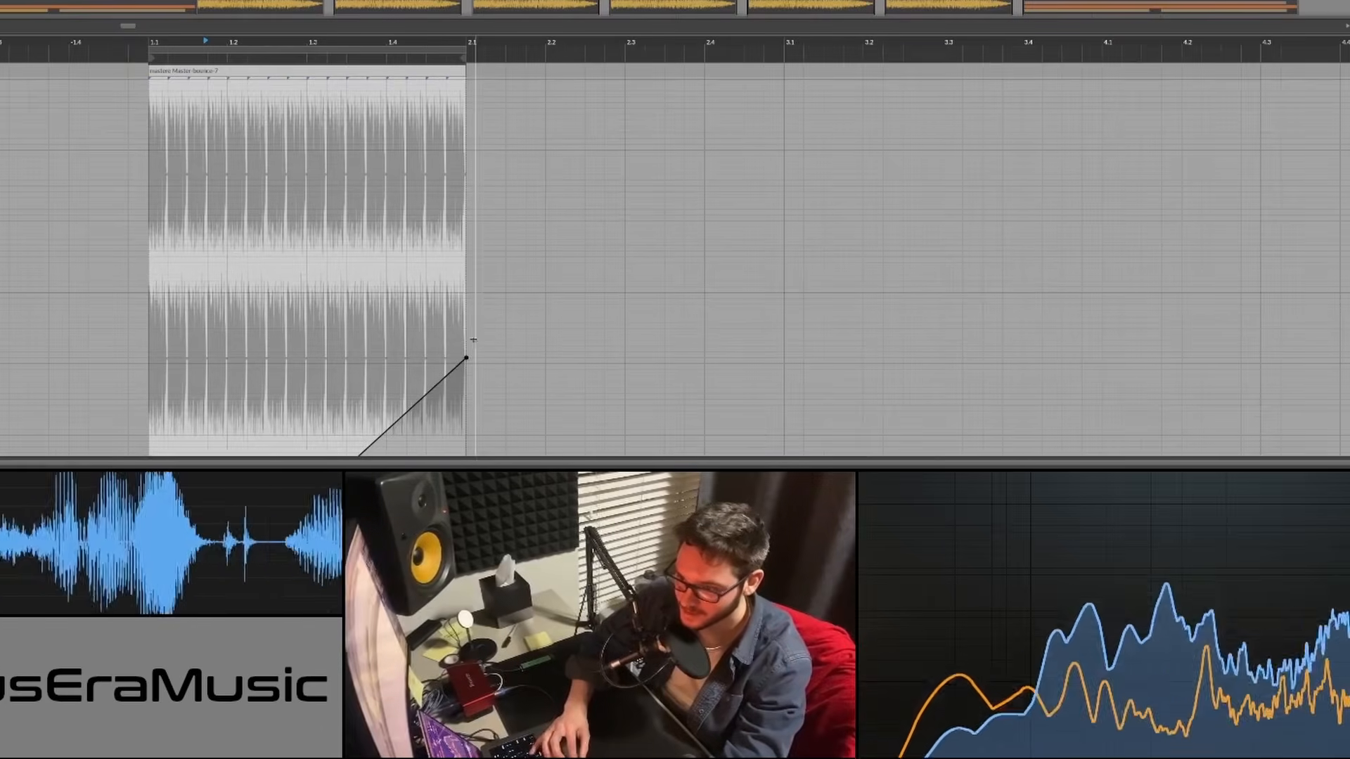
left_click_drag(467, 359, 468, 115)
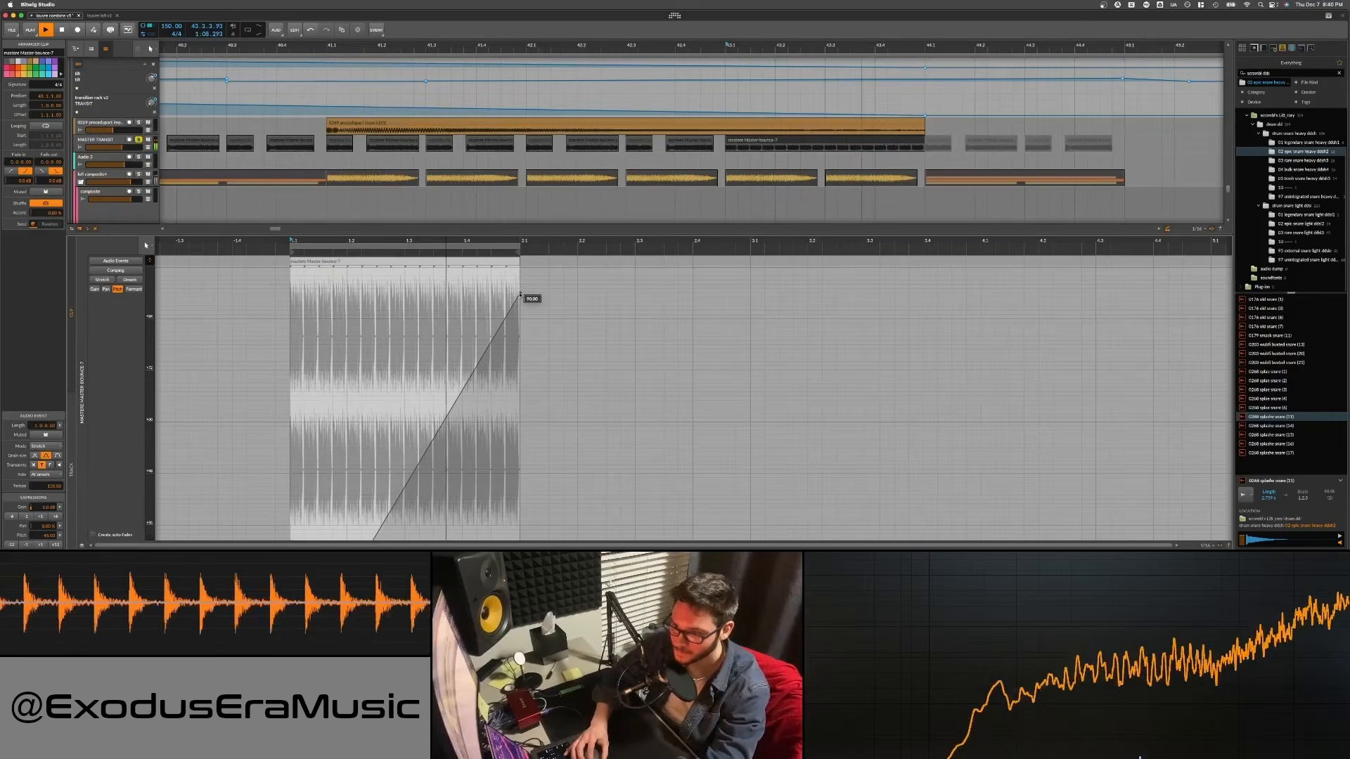
left_click_drag(520, 294, 520, 423)
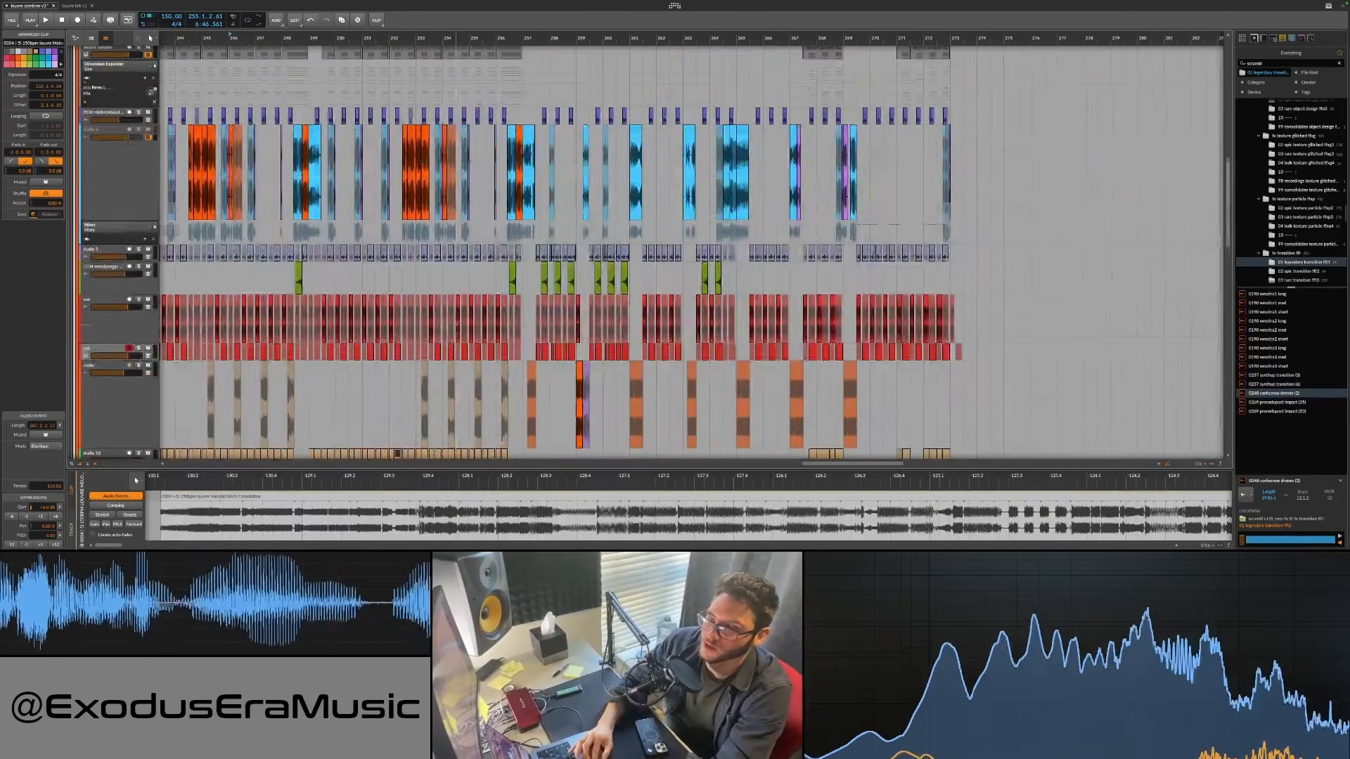
Examine the layered glitch, bass and mute automation tracks from bar 255 and play the section back
scroll(458, 145, "up", 5)
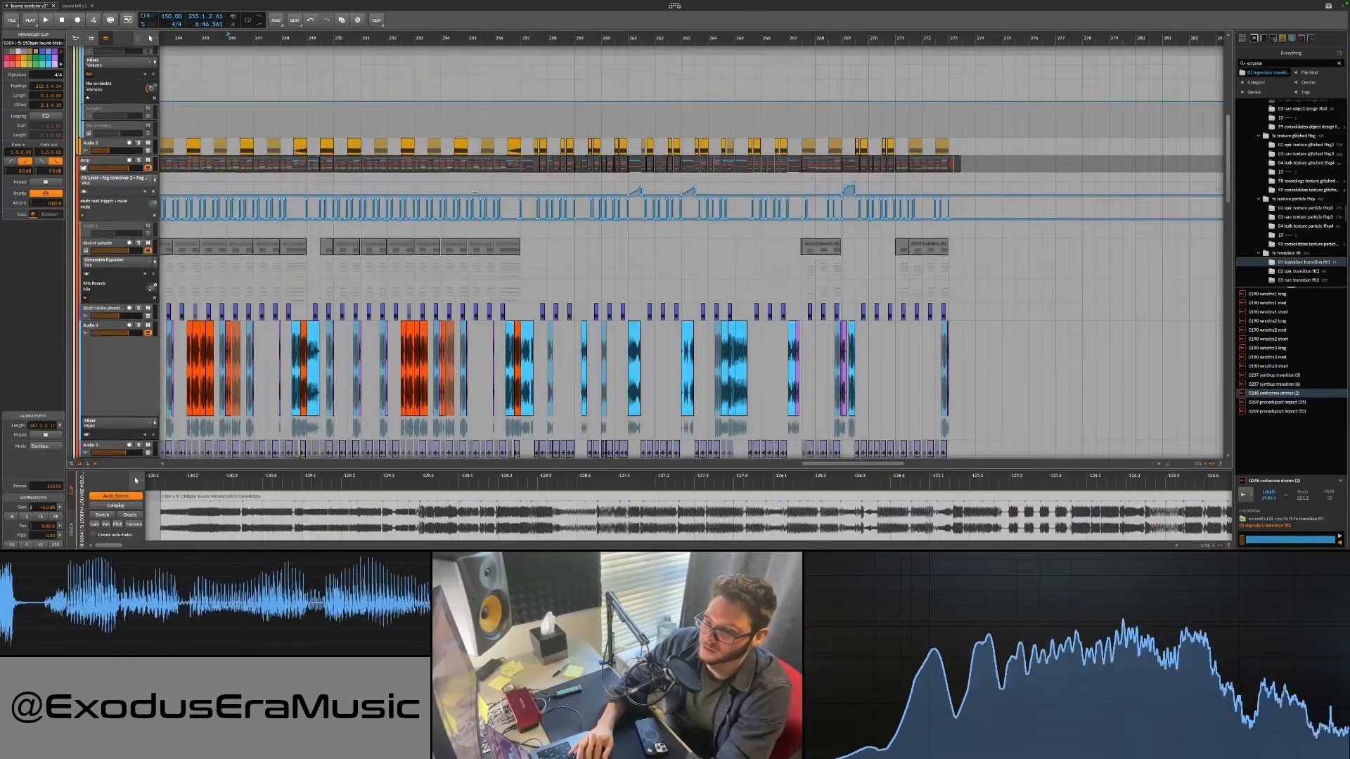
scroll(474, 192, "down", 8)
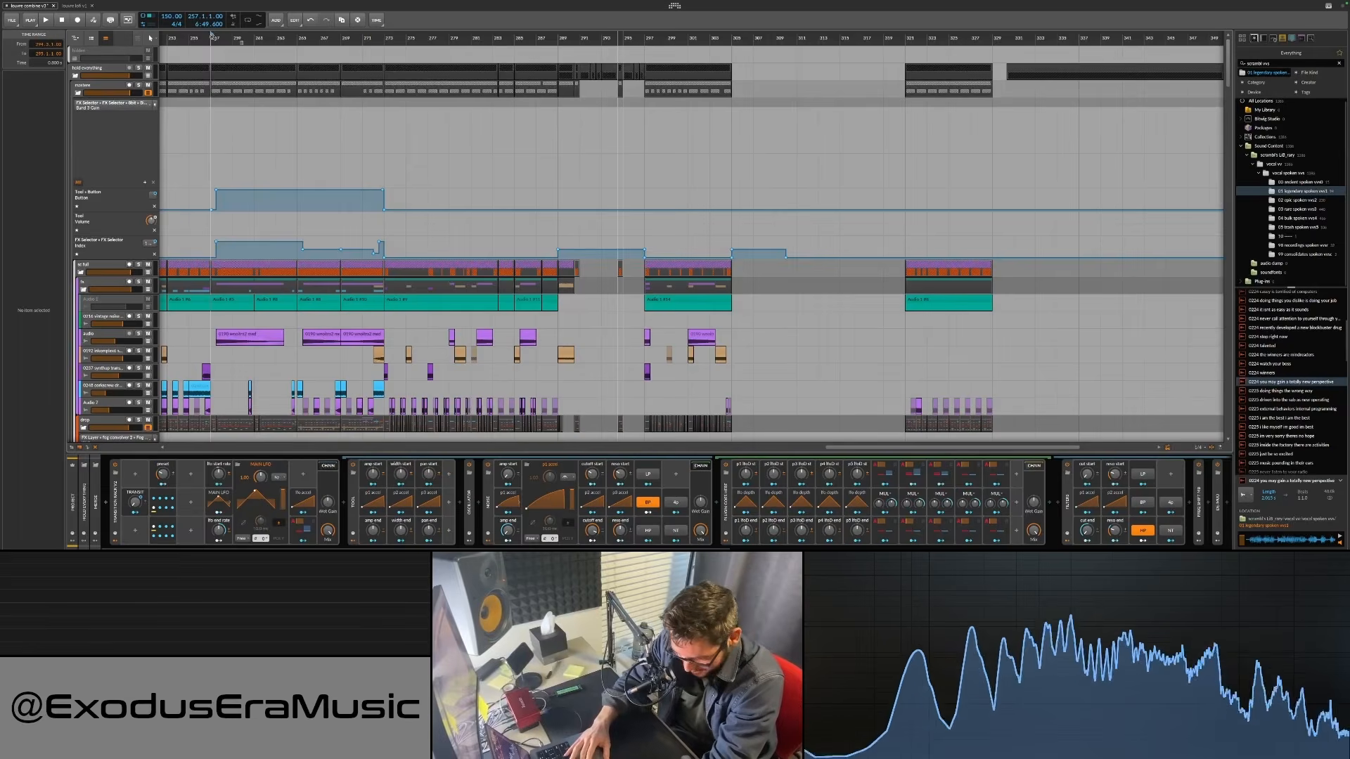
key("space")
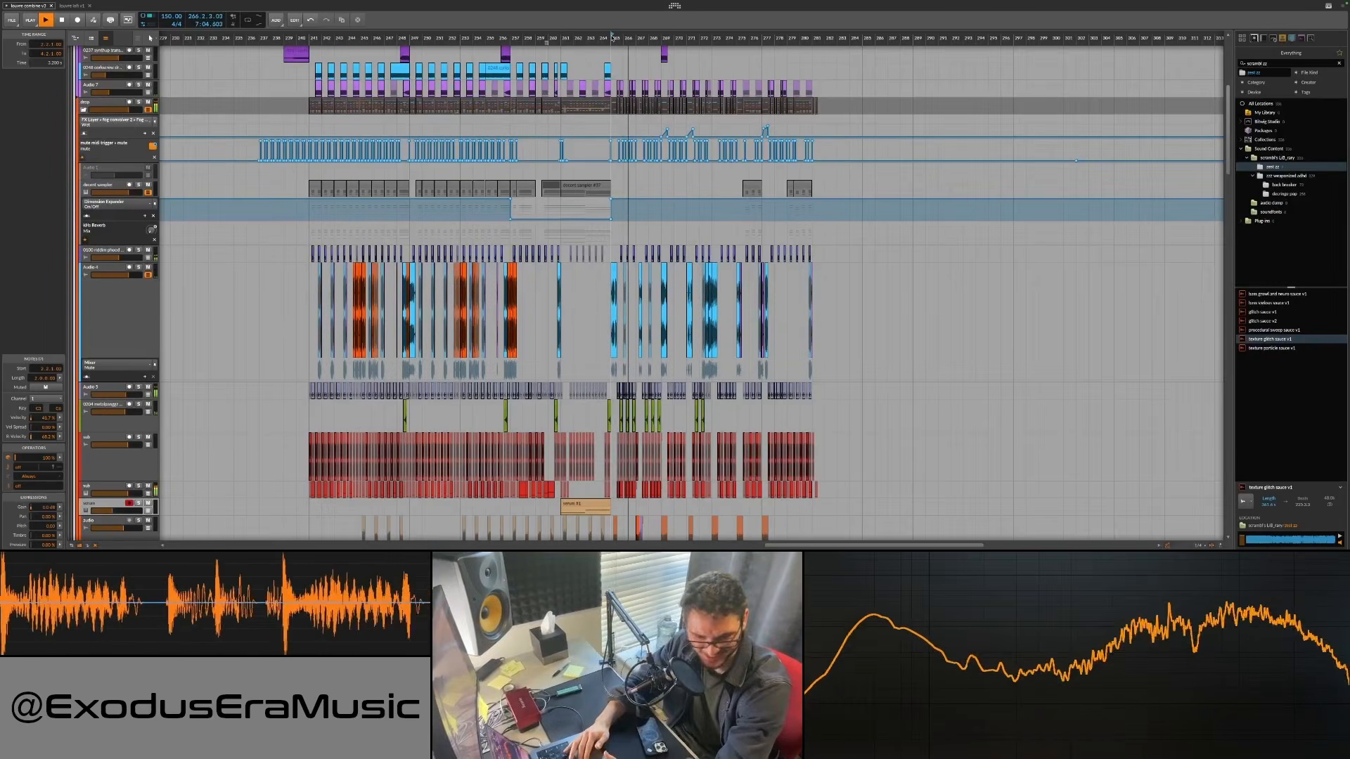
key("space")
key("space")
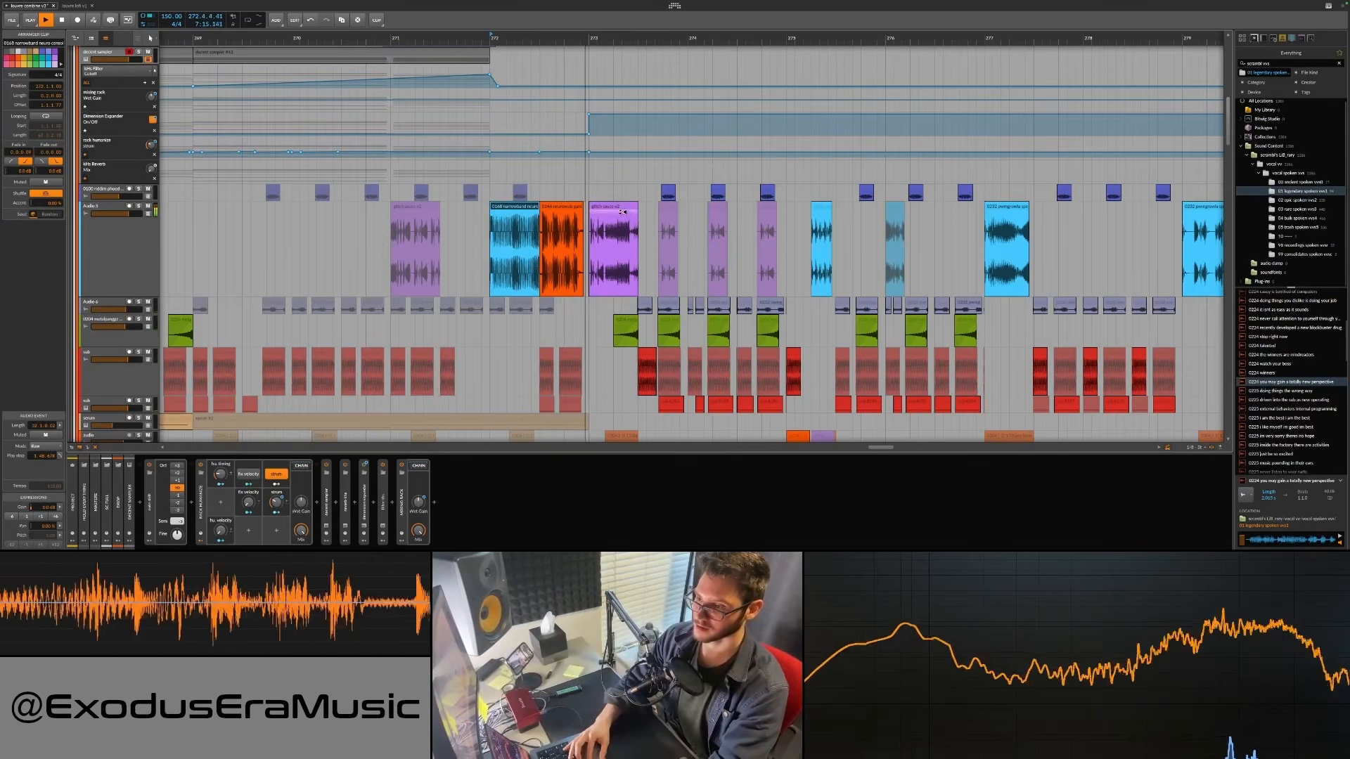
Select the purple glitch sauce v2 clip at bar 273 and review the lower bass and drum tracks during playback
left_click(622, 209)
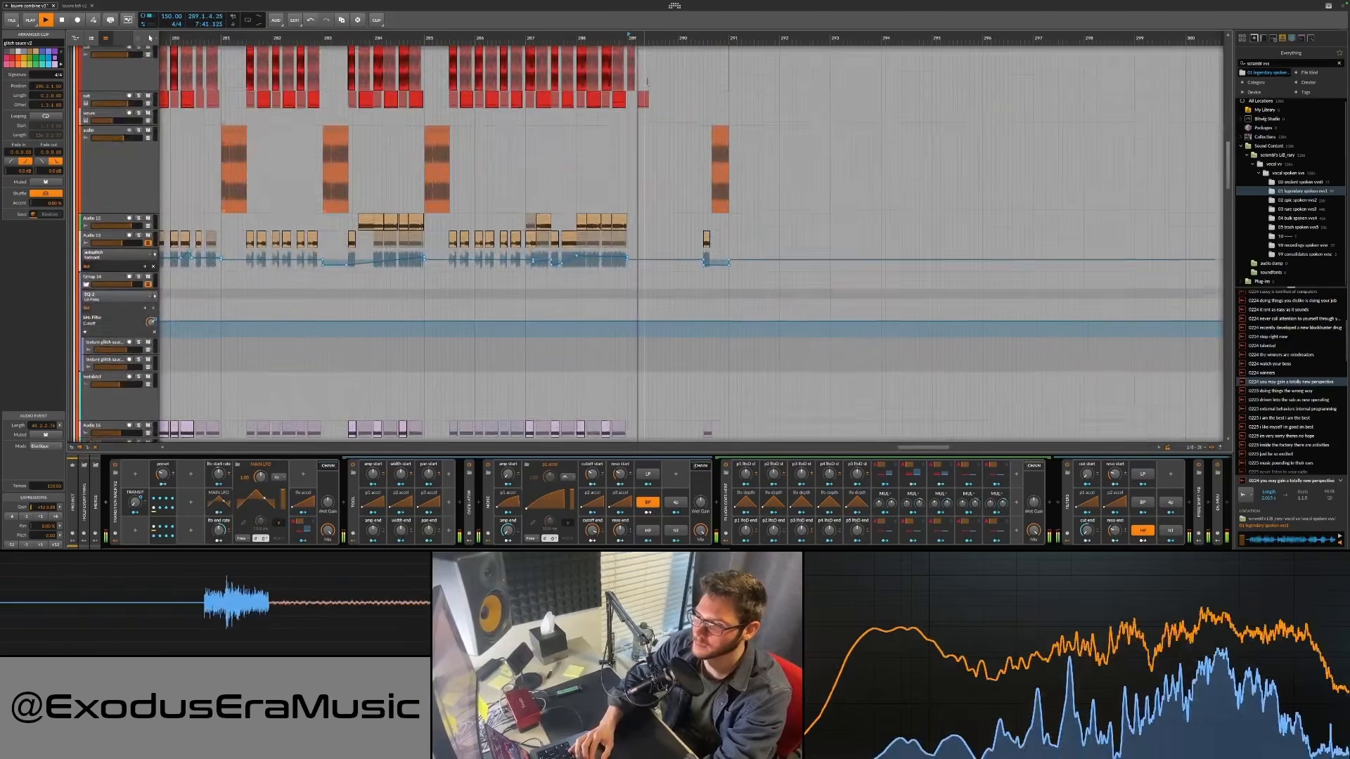
scroll(646, 81, "down", 1)
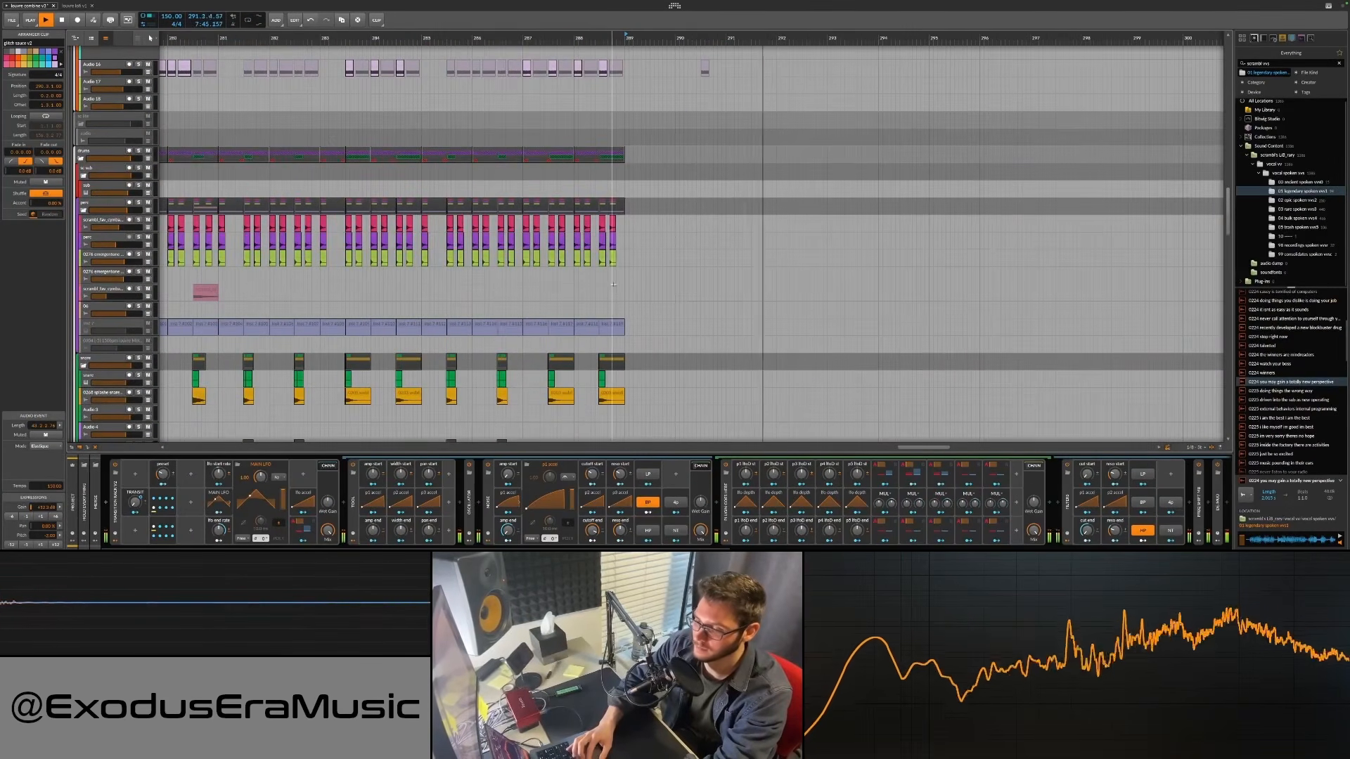
scroll(622, 247, "down", 5)
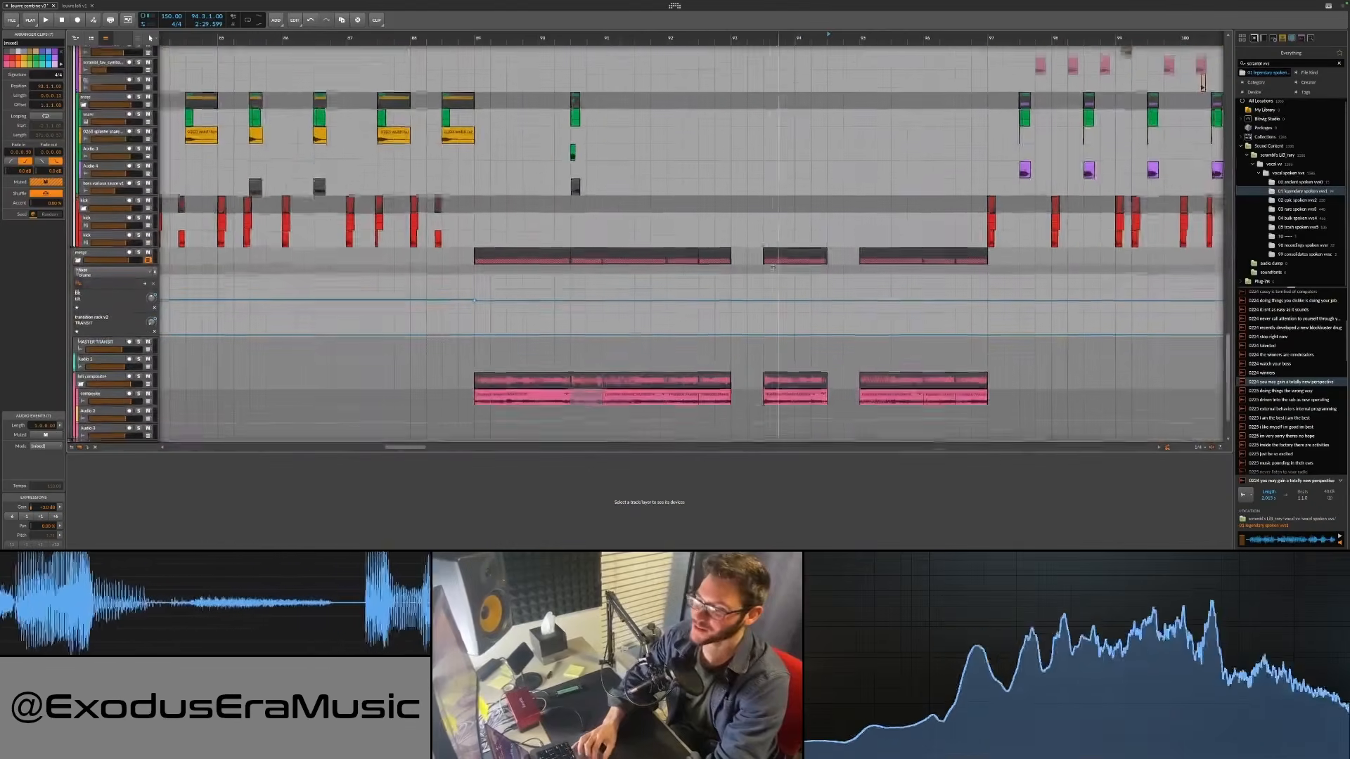
Copy the kick clip from bar 88 to bar 93 and play back the breakdown around it
scroll(464, 244, "up", 2)
left_click_drag(418, 232, 758, 248)
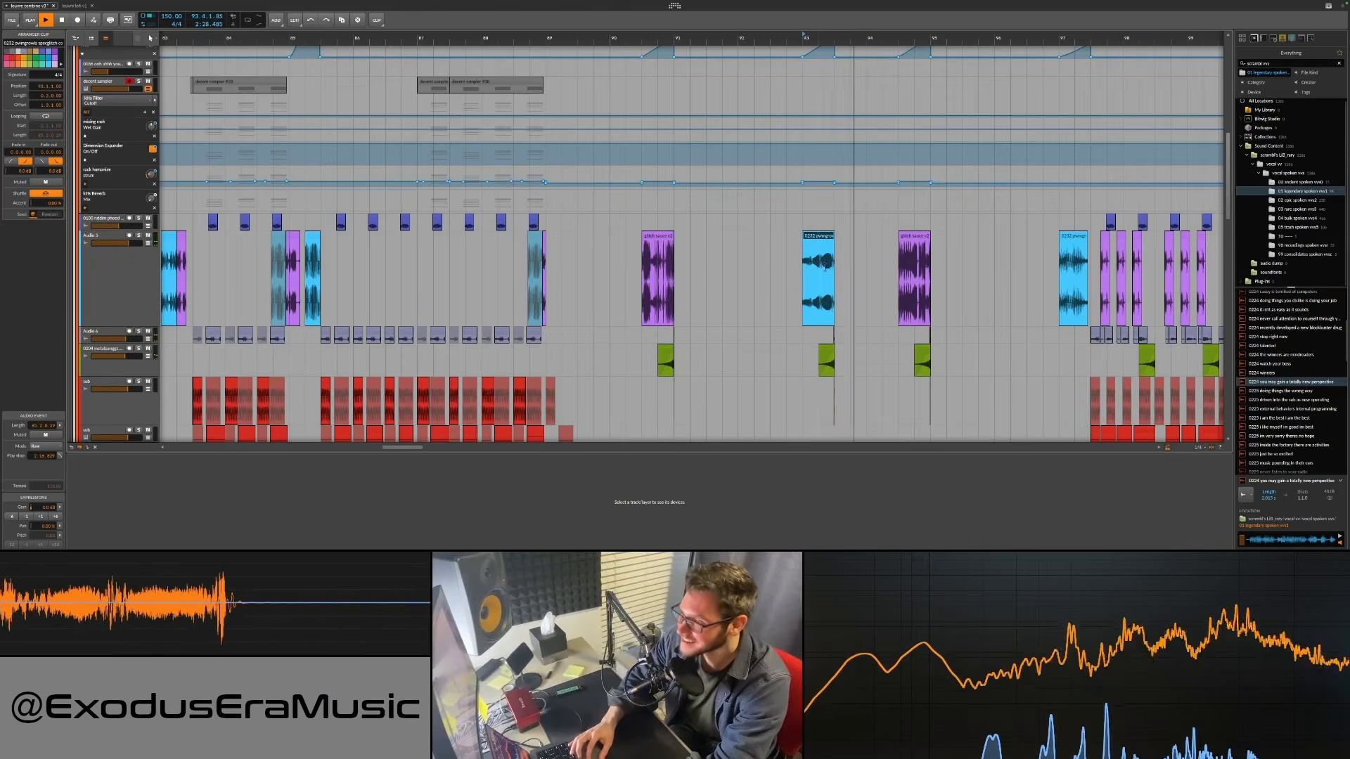
key("space")
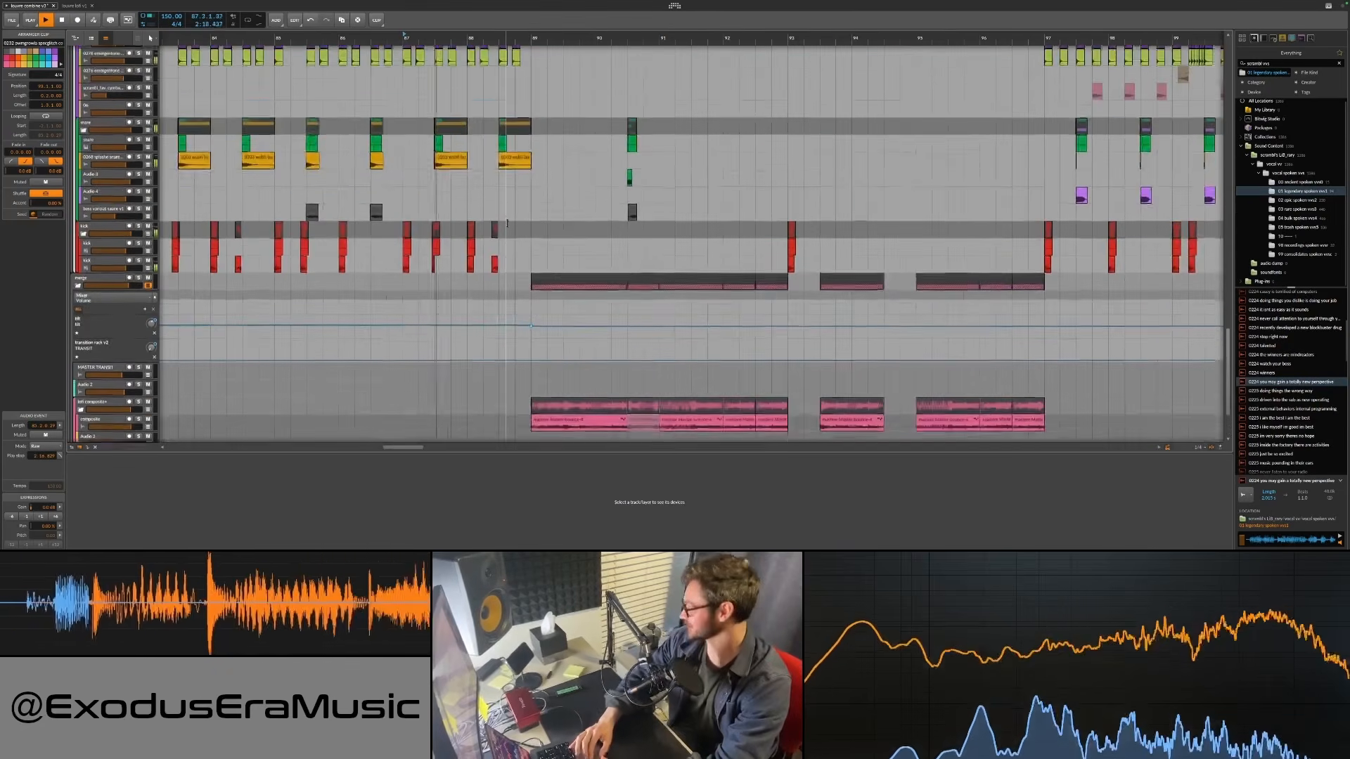
scroll(506, 224, "up", 2)
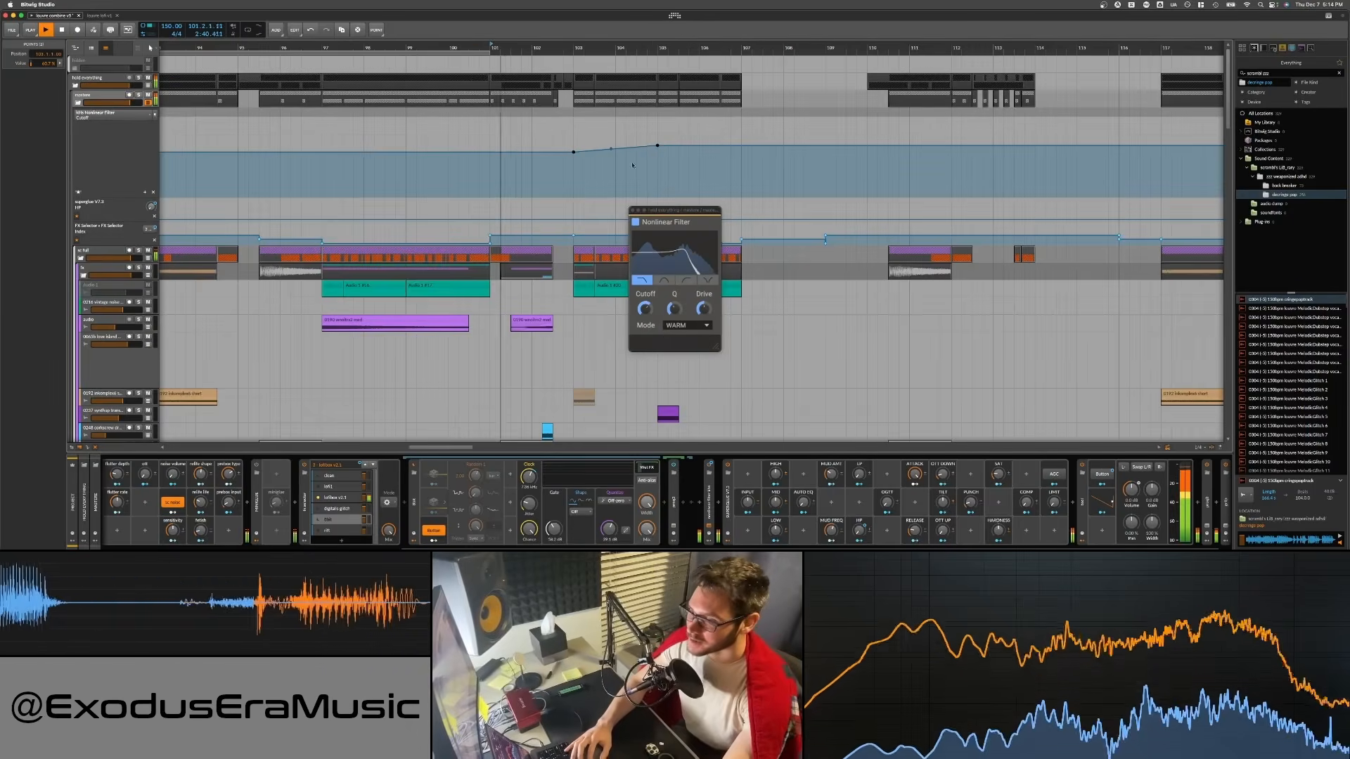
Close the Nonlinear Filter window and listen to the section from bar 101 with the ramped filter automation
left_click(633, 209)
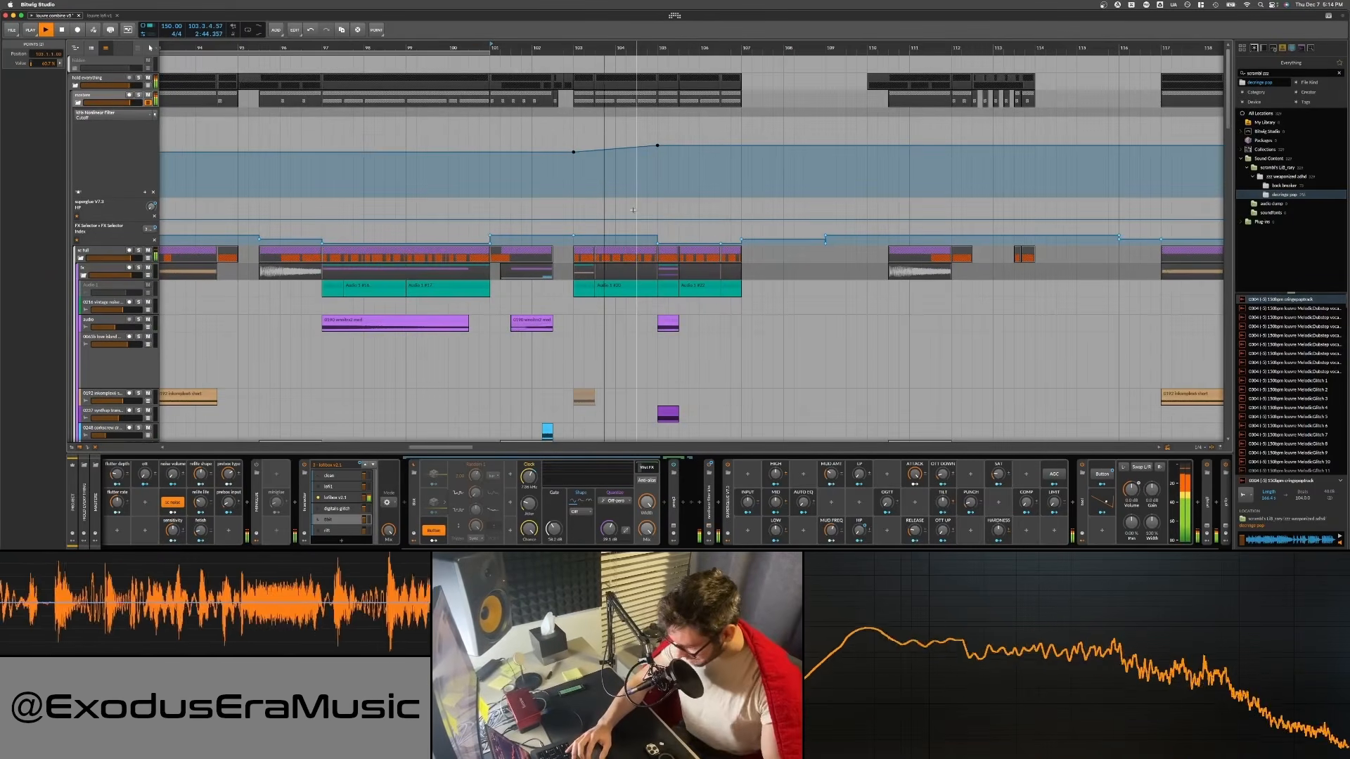
left_click(708, 526)
key("space")
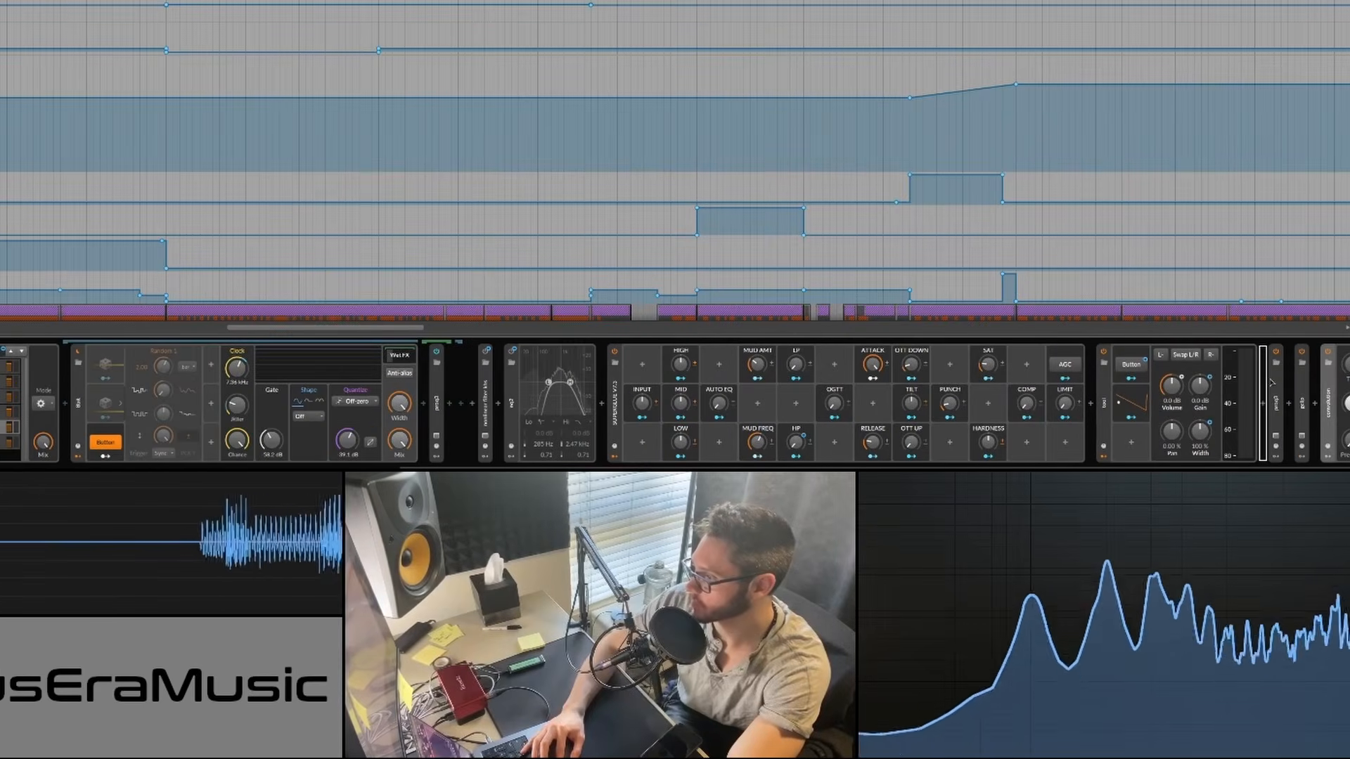
Add a separate automation lane for the LOFIBOX 2 parameter
left_click_drag(1270, 381, 1285, 382)
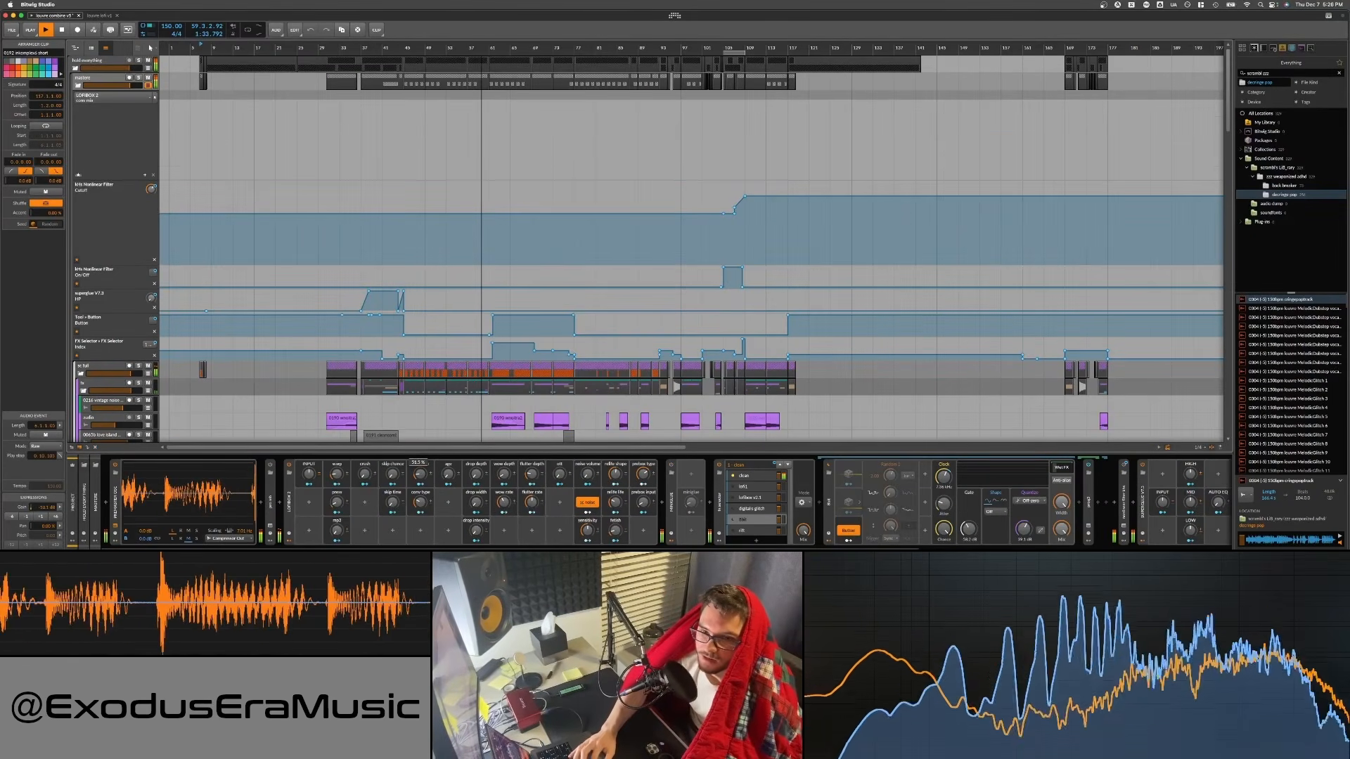
left_click(144, 176)
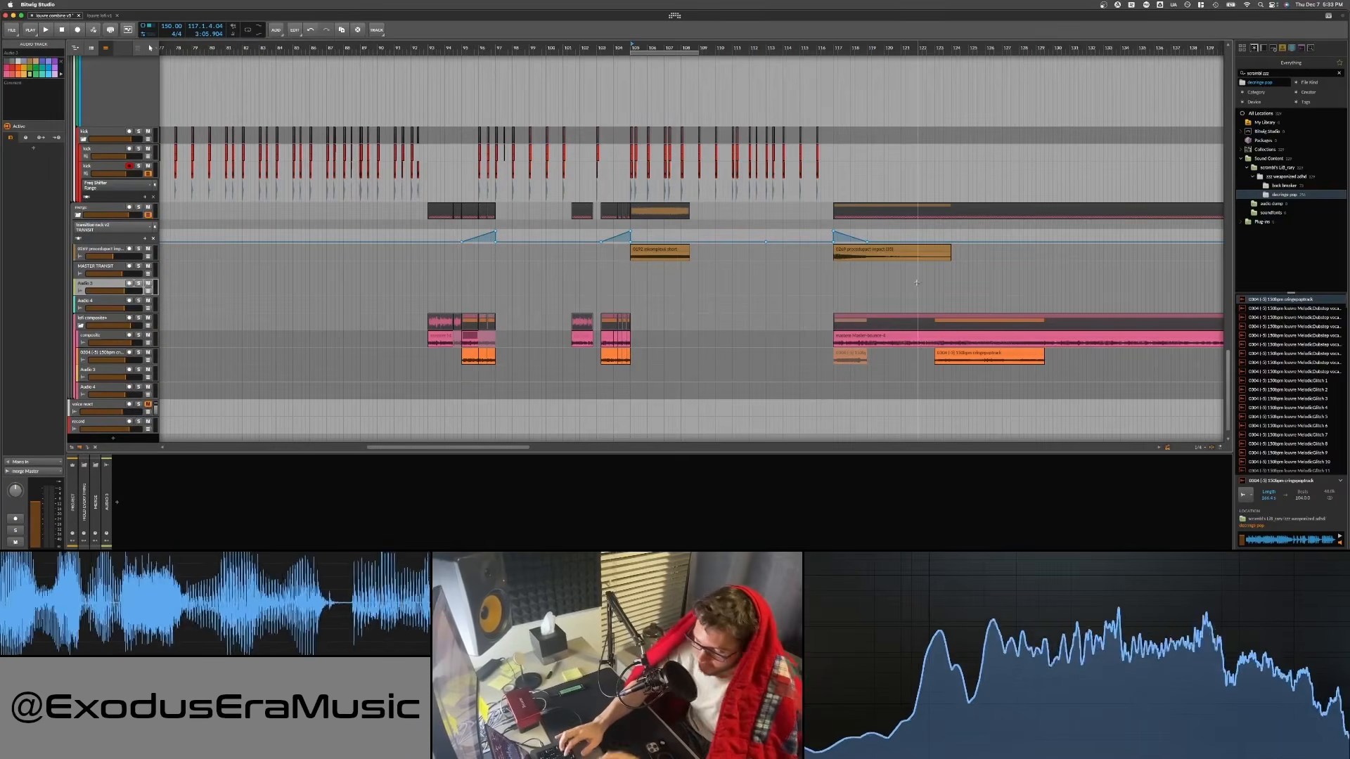
Search the browser for "crambl"
key("super+f")
type("crambl")
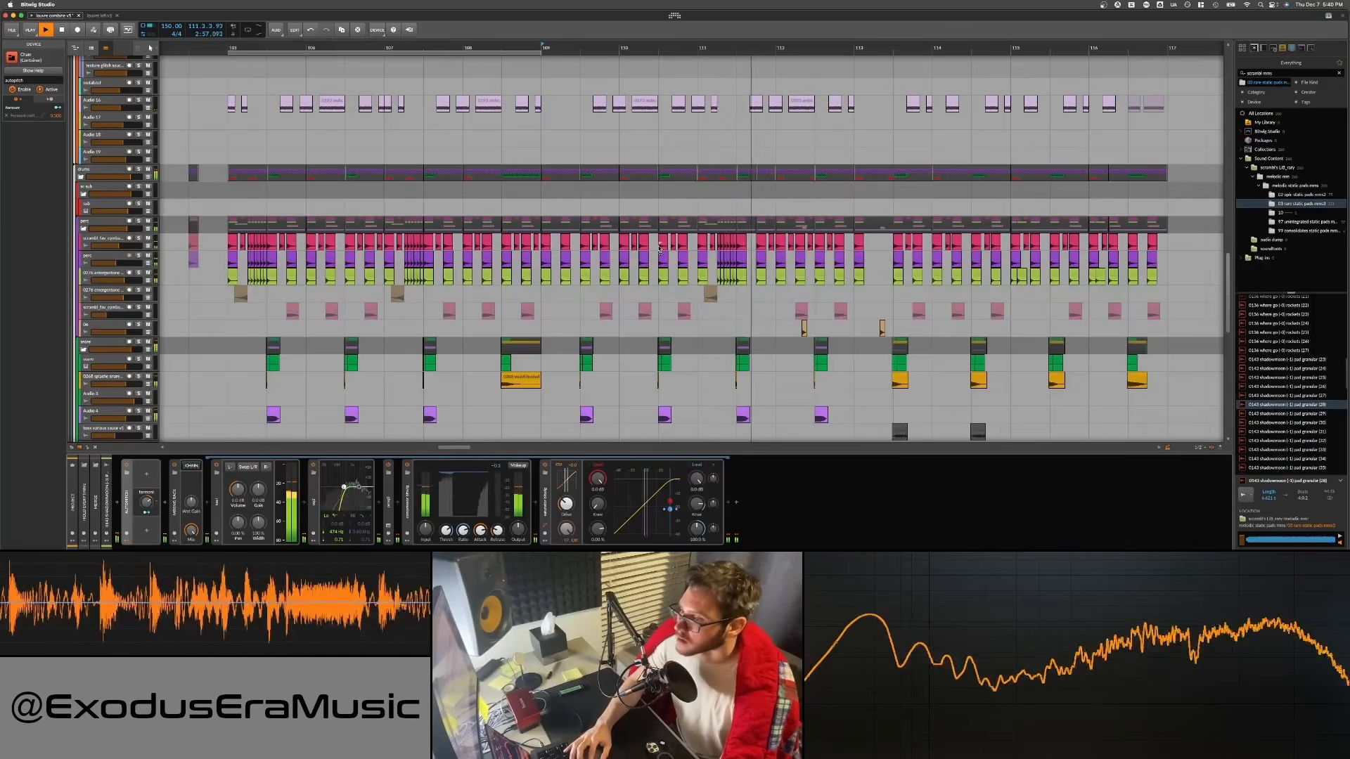
Examine the drum clips, the LOFIBOX 2 device chain and the filter automation and transition clips around bar 105
key("space")
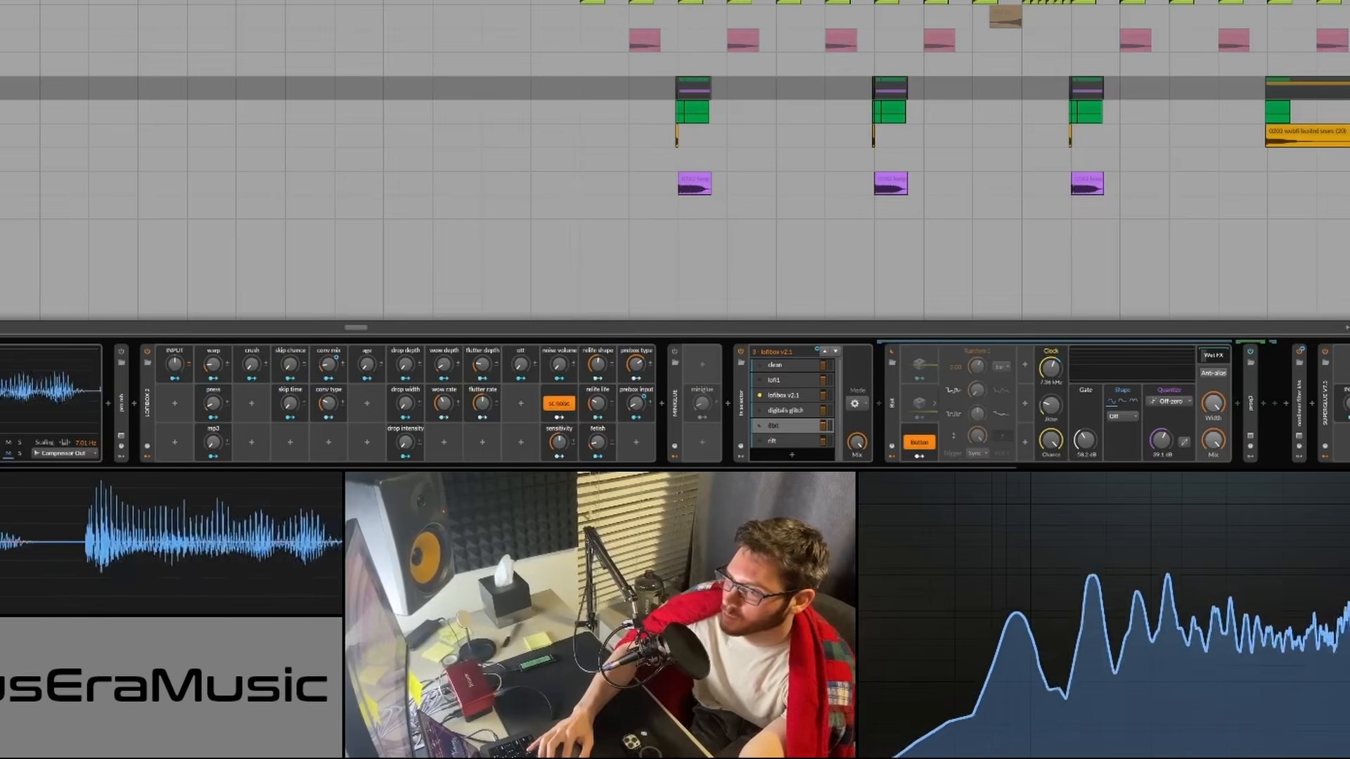
left_click_drag(629, 3, 1022, 2)
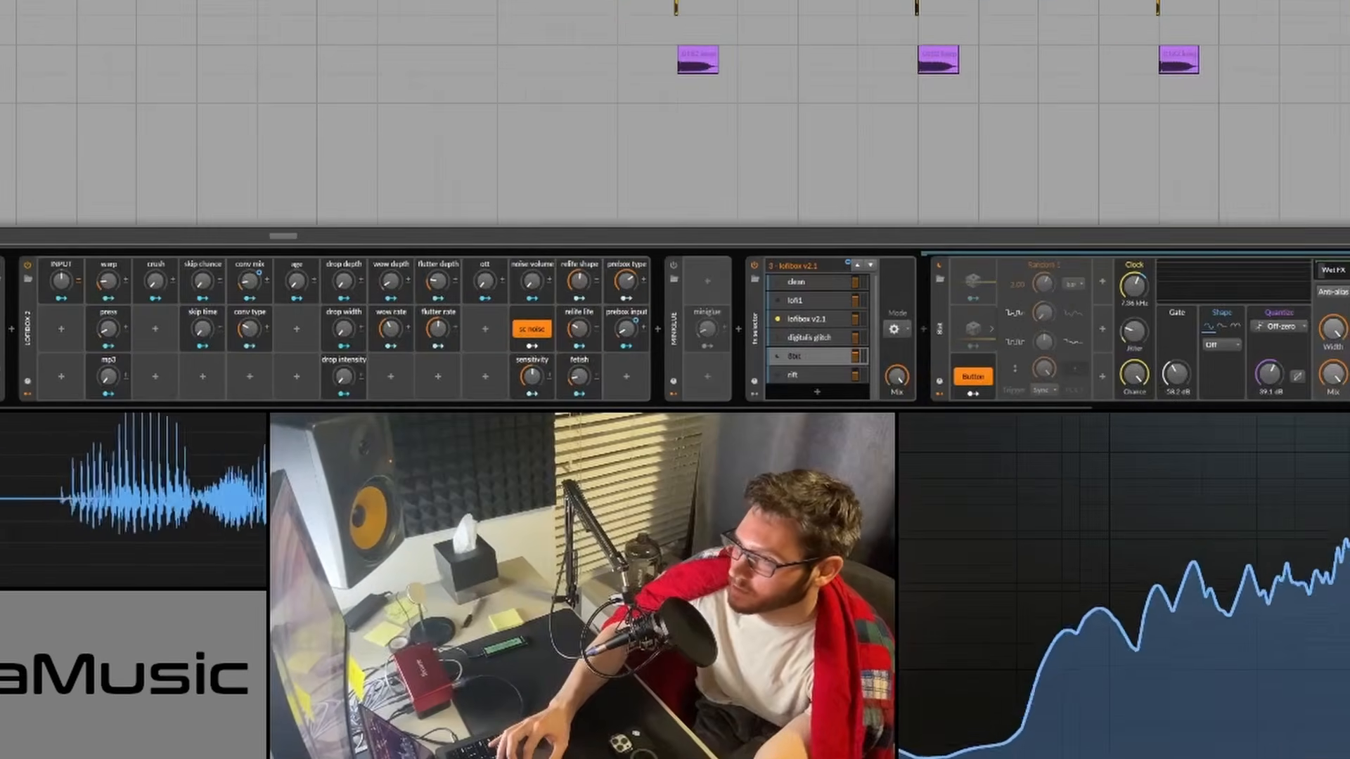
scroll(812, 71, "down", 3)
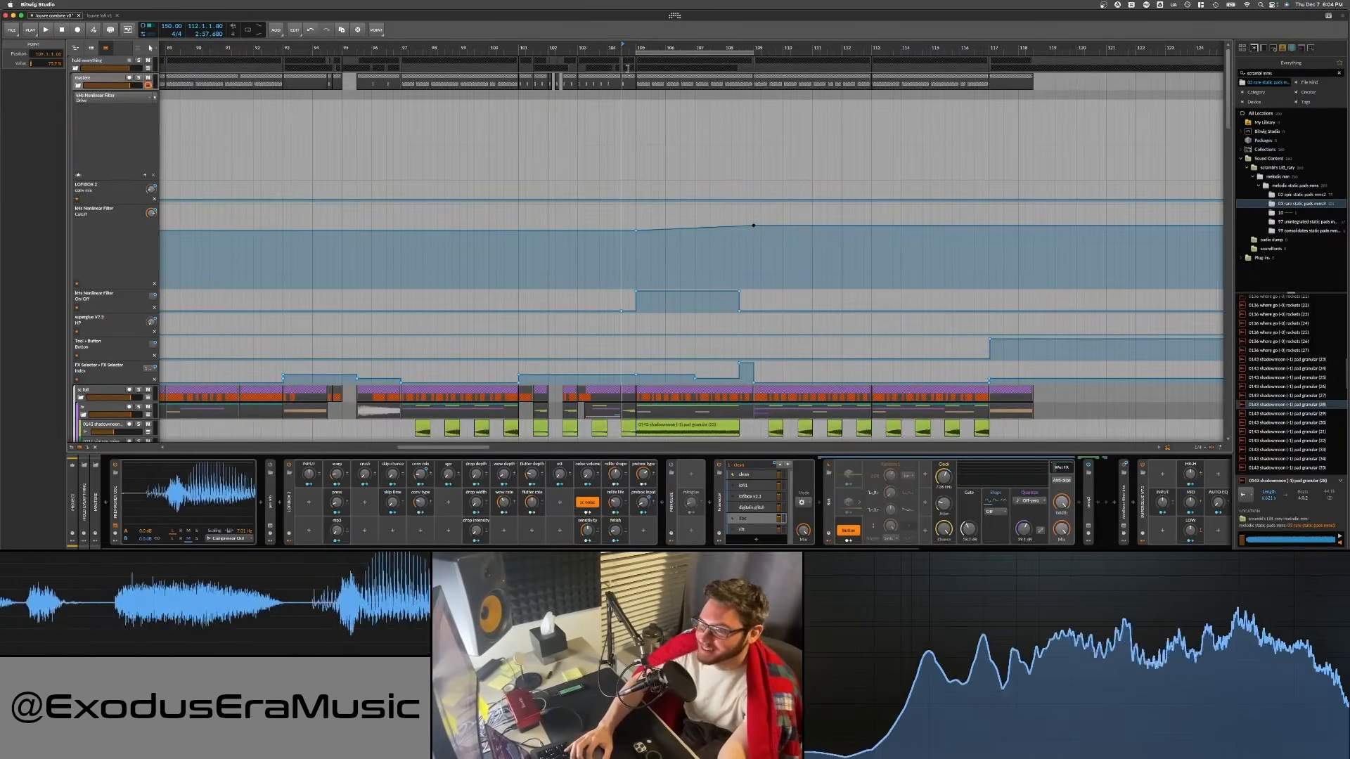
scroll(605, 257, "up", 4)
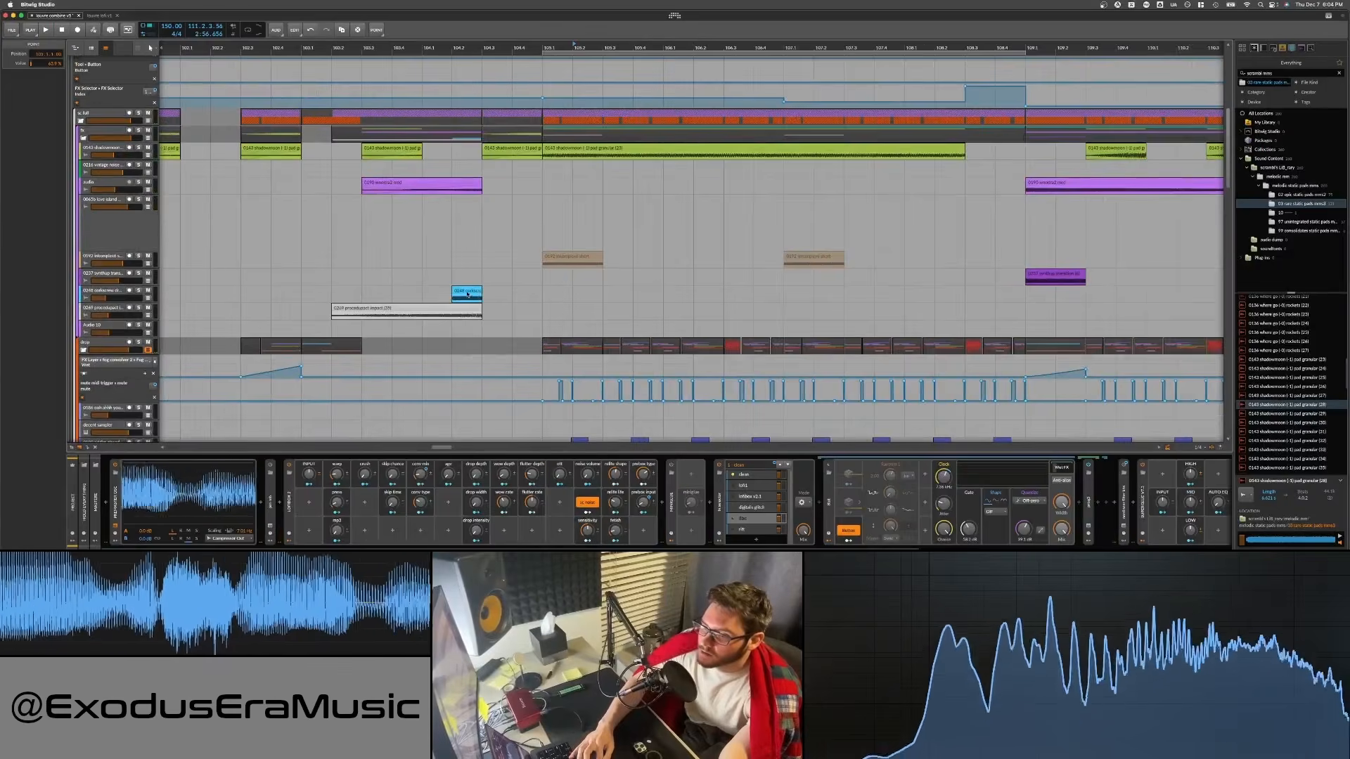
left_click_drag(467, 294, 563, 295)
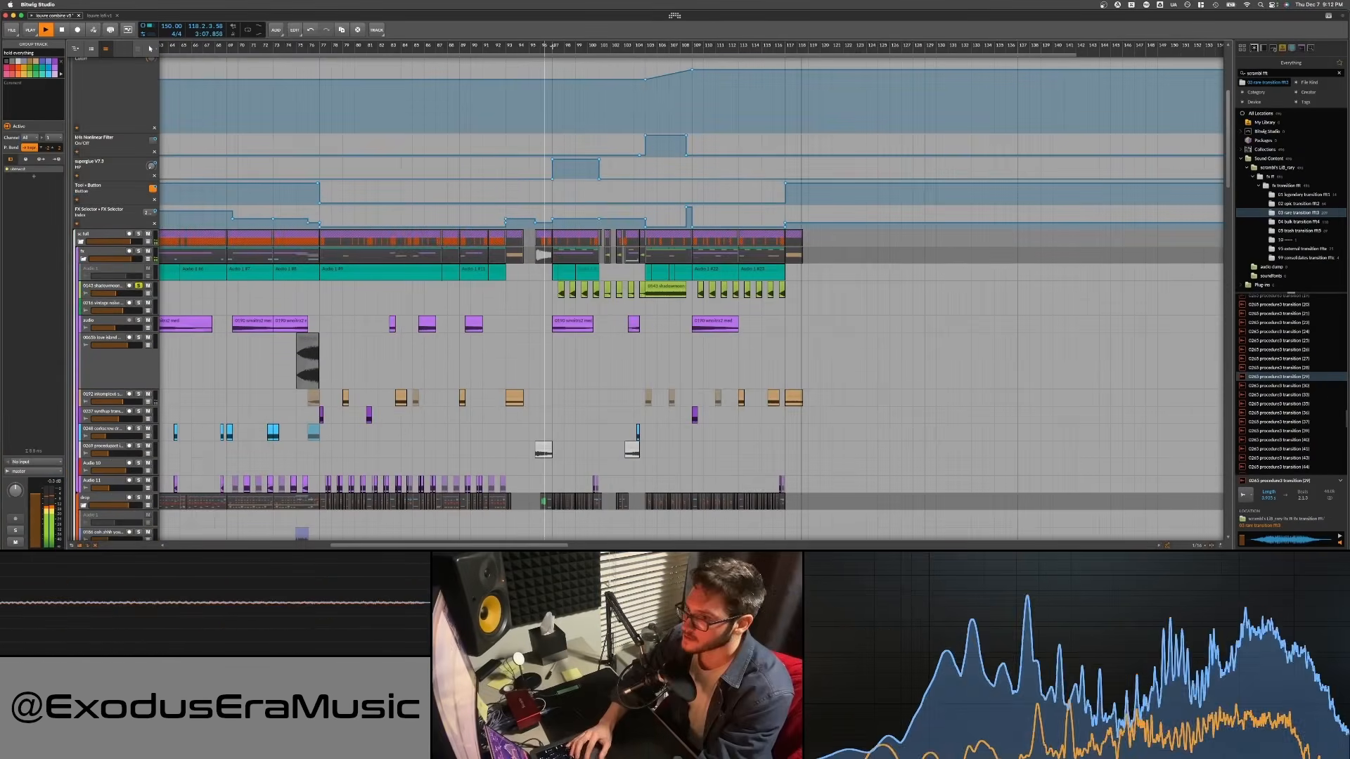
Stop playback and select the lime-green pad granular track
key("space")
left_click(106, 289)
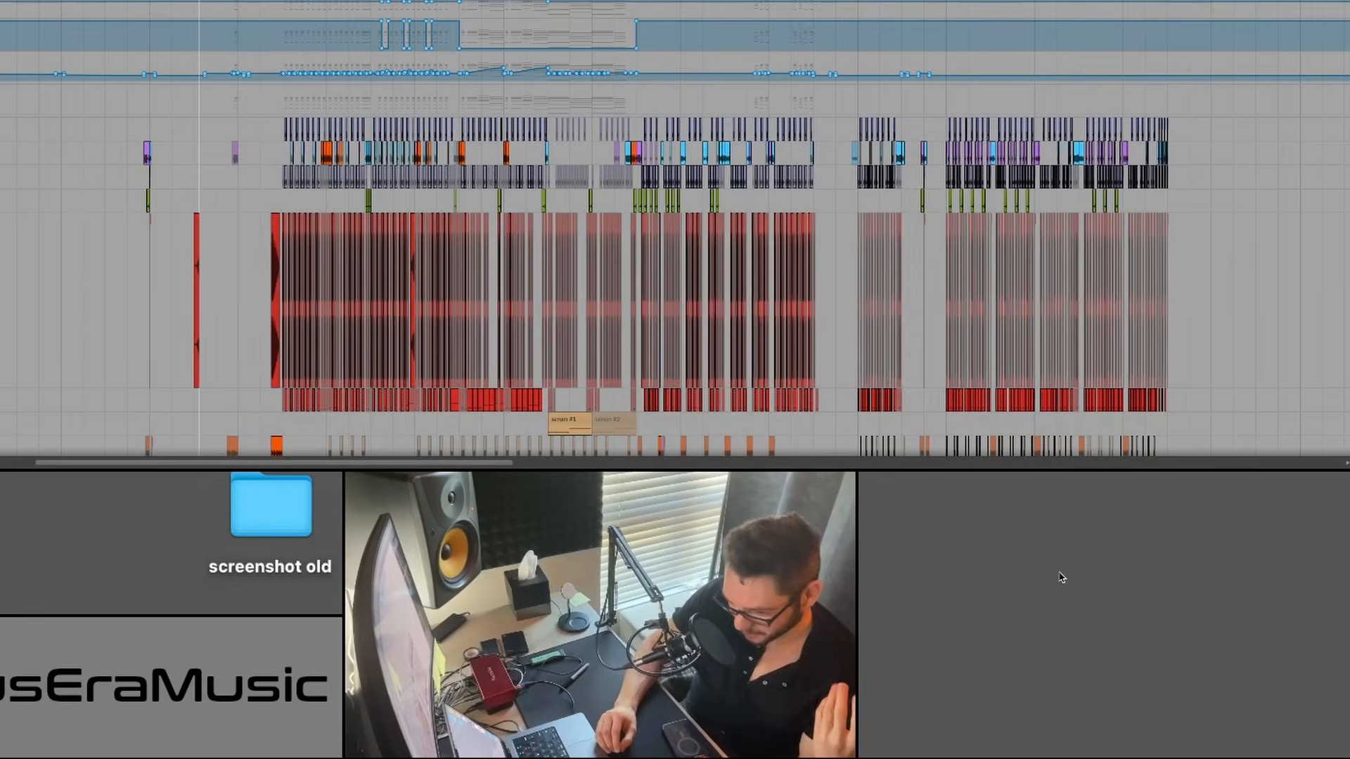
Play the finished track from its opening bars and survey the automation lanes, synth layers, drums and effects tracks
scroll(542, 79, "up", 5)
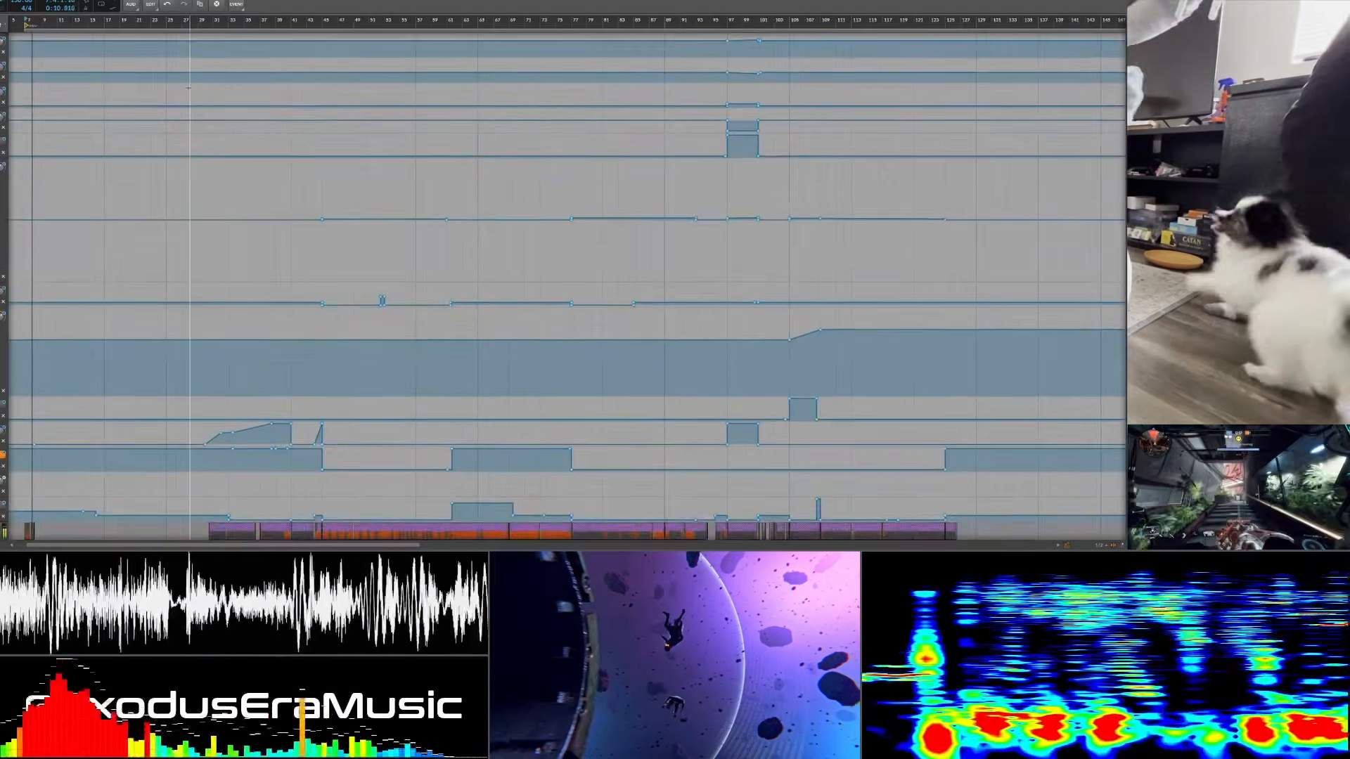
scroll(190, 92, "down", 5)
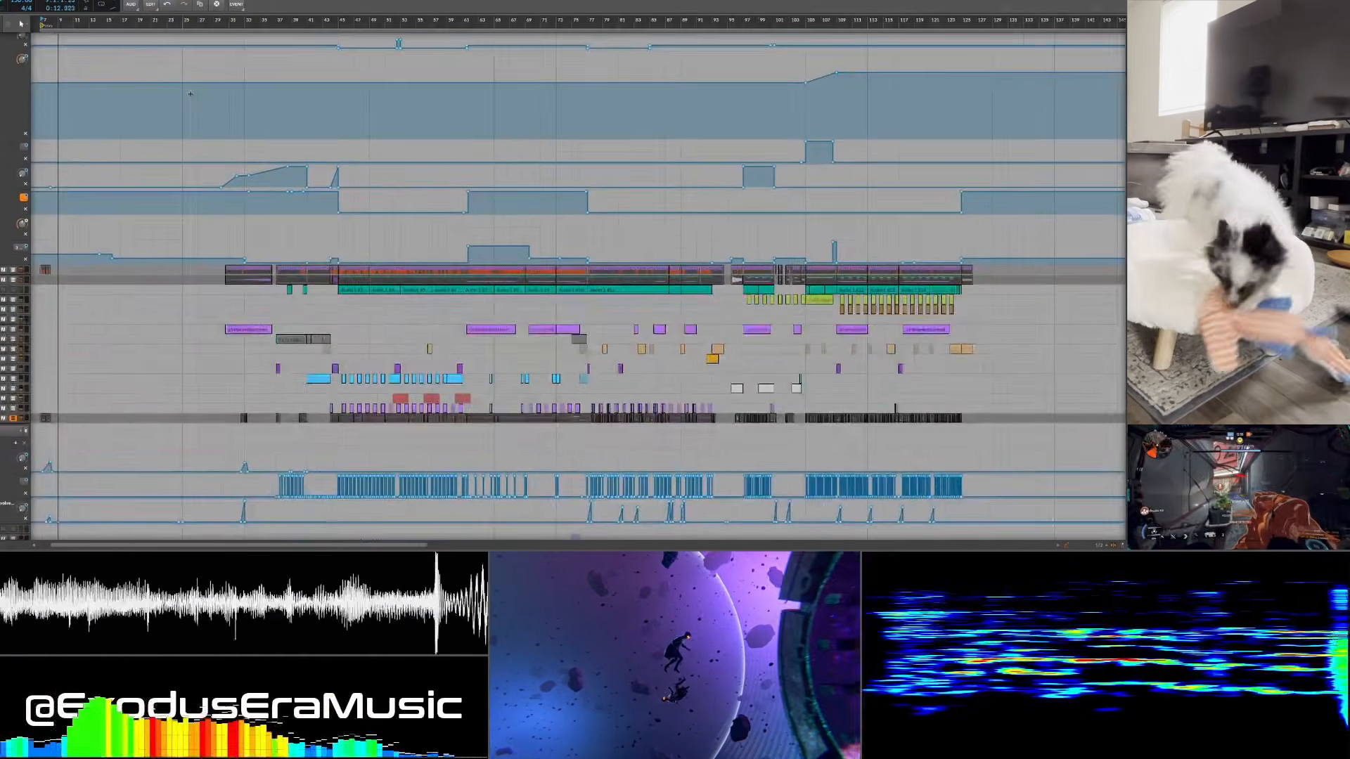
scroll(190, 94, "down", 5)
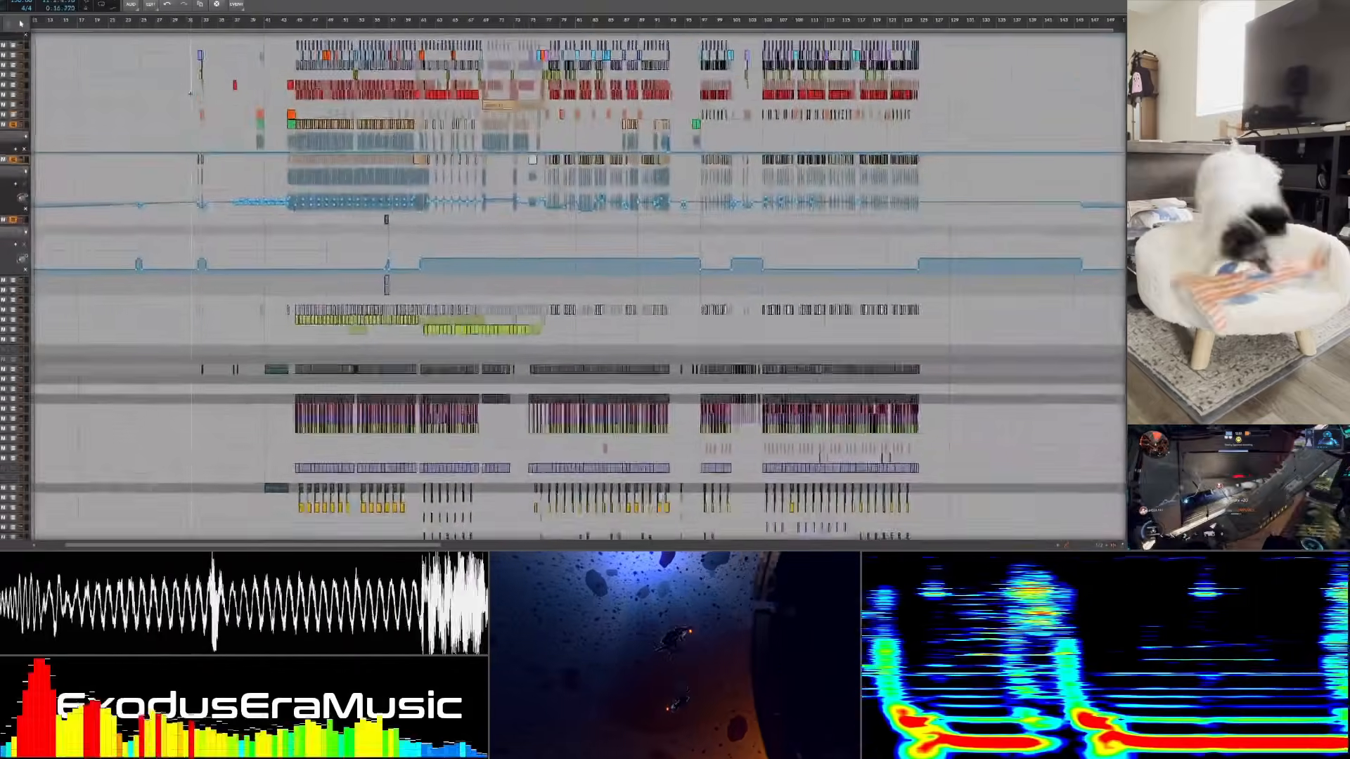
scroll(190, 92, "down", 2)
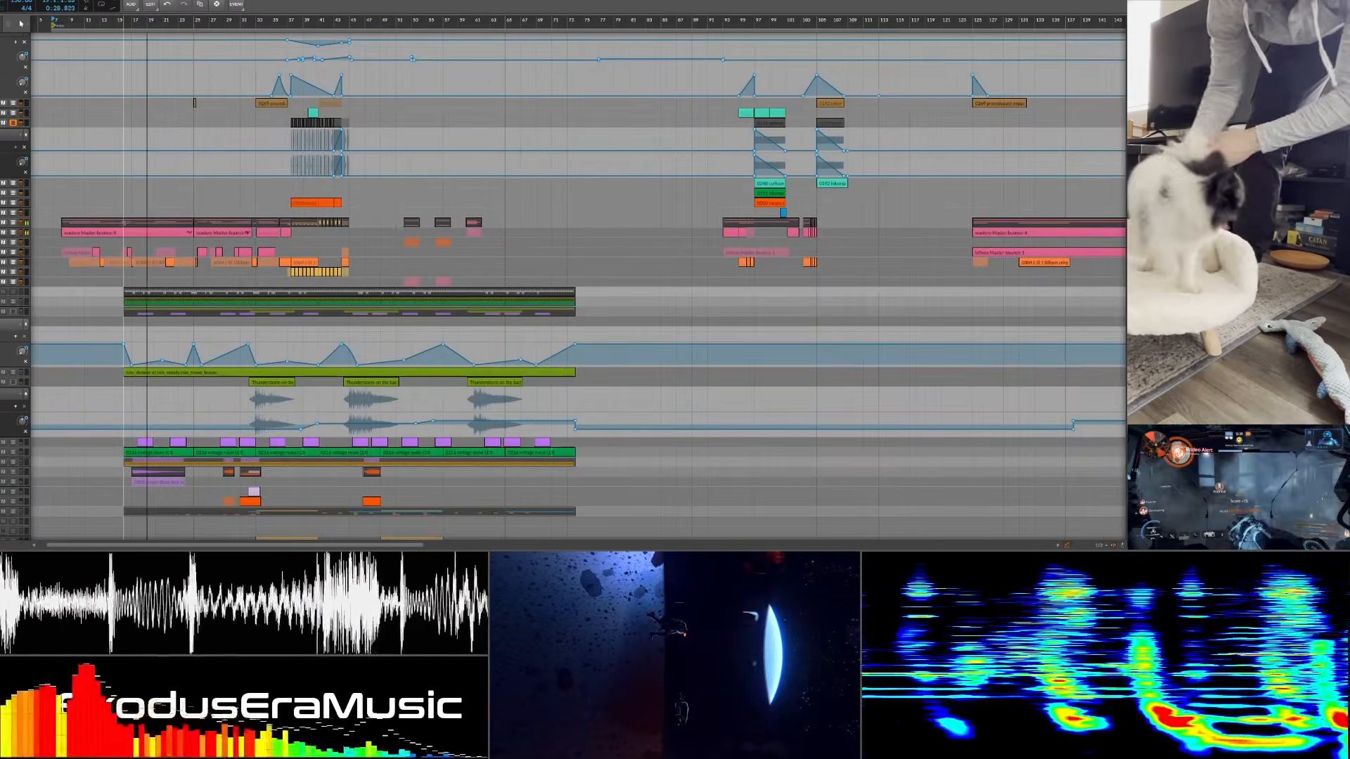
Open the long pink bounce clip of the intro in the detail editor, enlarge the editor and select the neighbouring pink clip
double_click(119, 235)
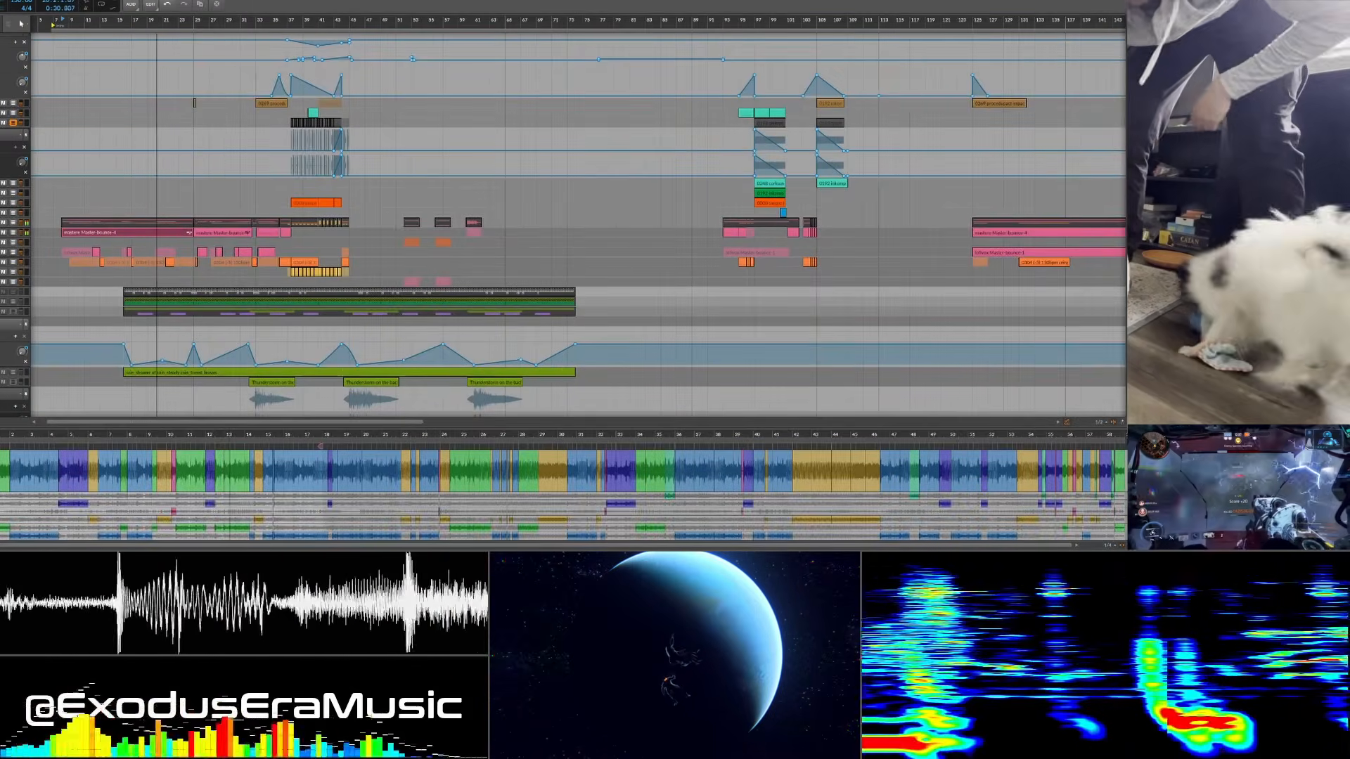
left_click_drag(204, 434, 201, 350)
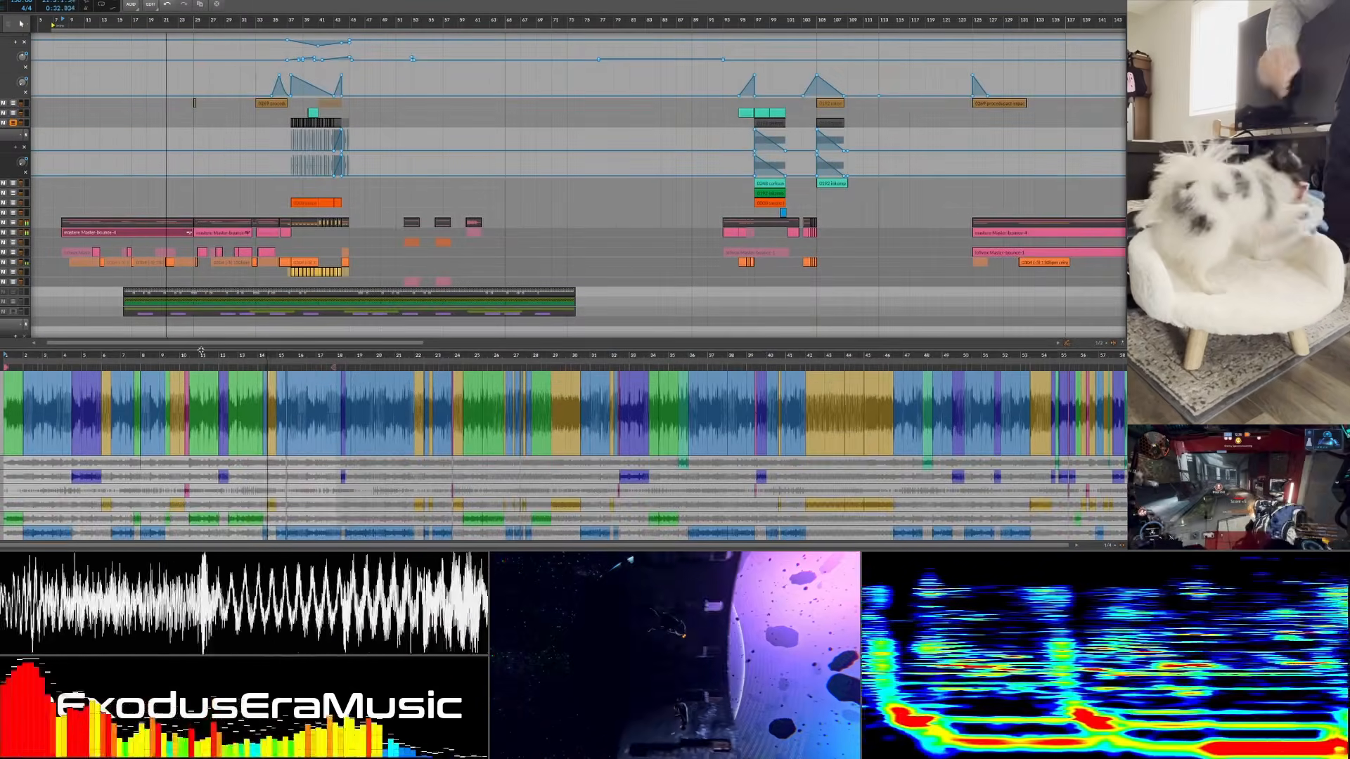
scroll(232, 267, "down", 1)
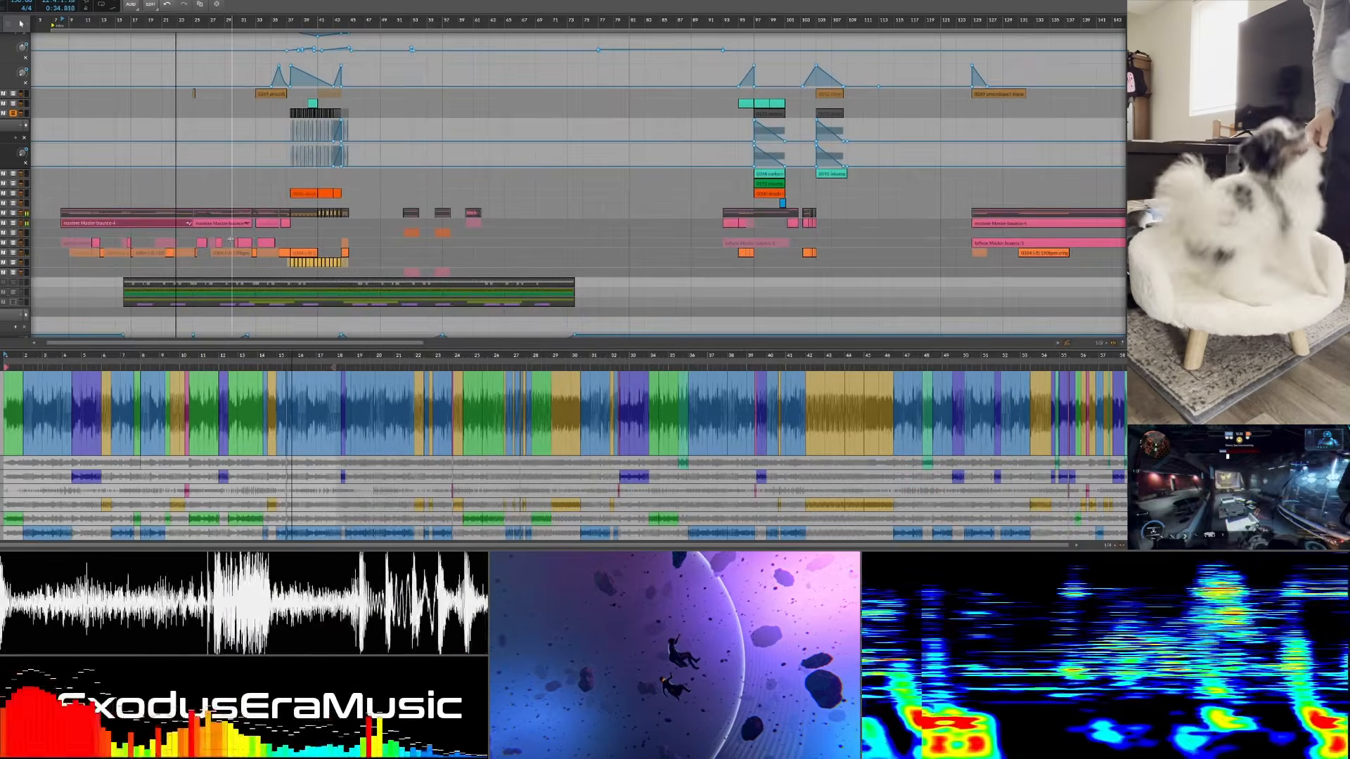
left_click(218, 224)
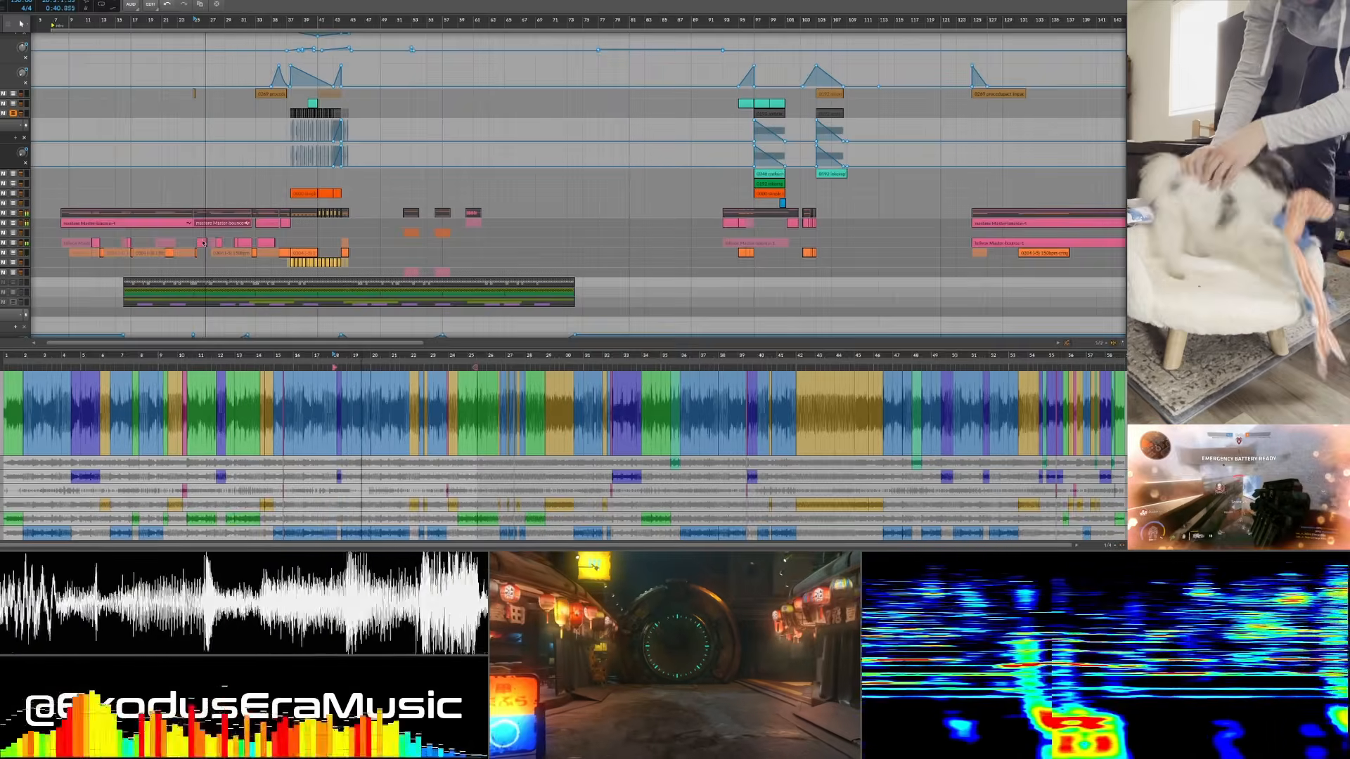
Inspect the intro's pink and orange clips closely between bars 25 and 37, and close the detail editor
left_click_drag(212, 22, 210, 236)
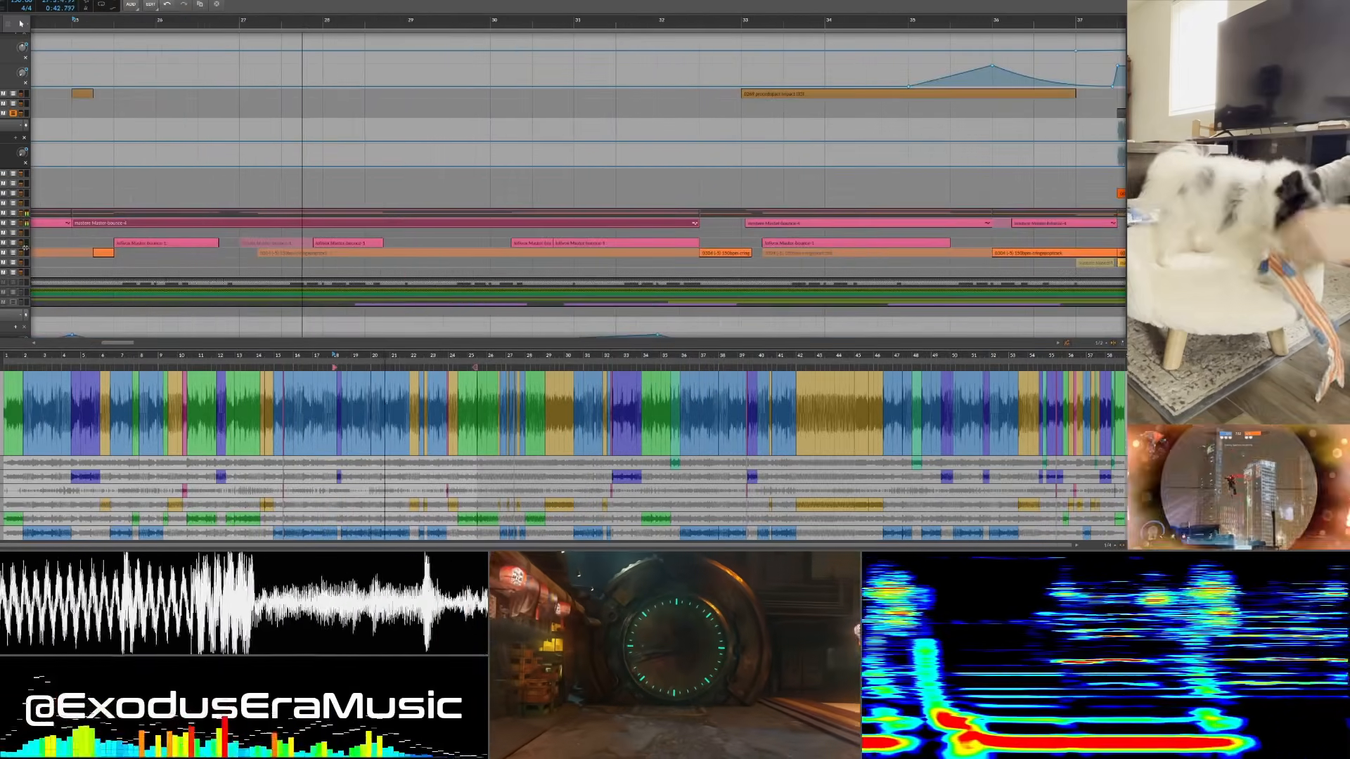
scroll(301, 156, "down", 10)
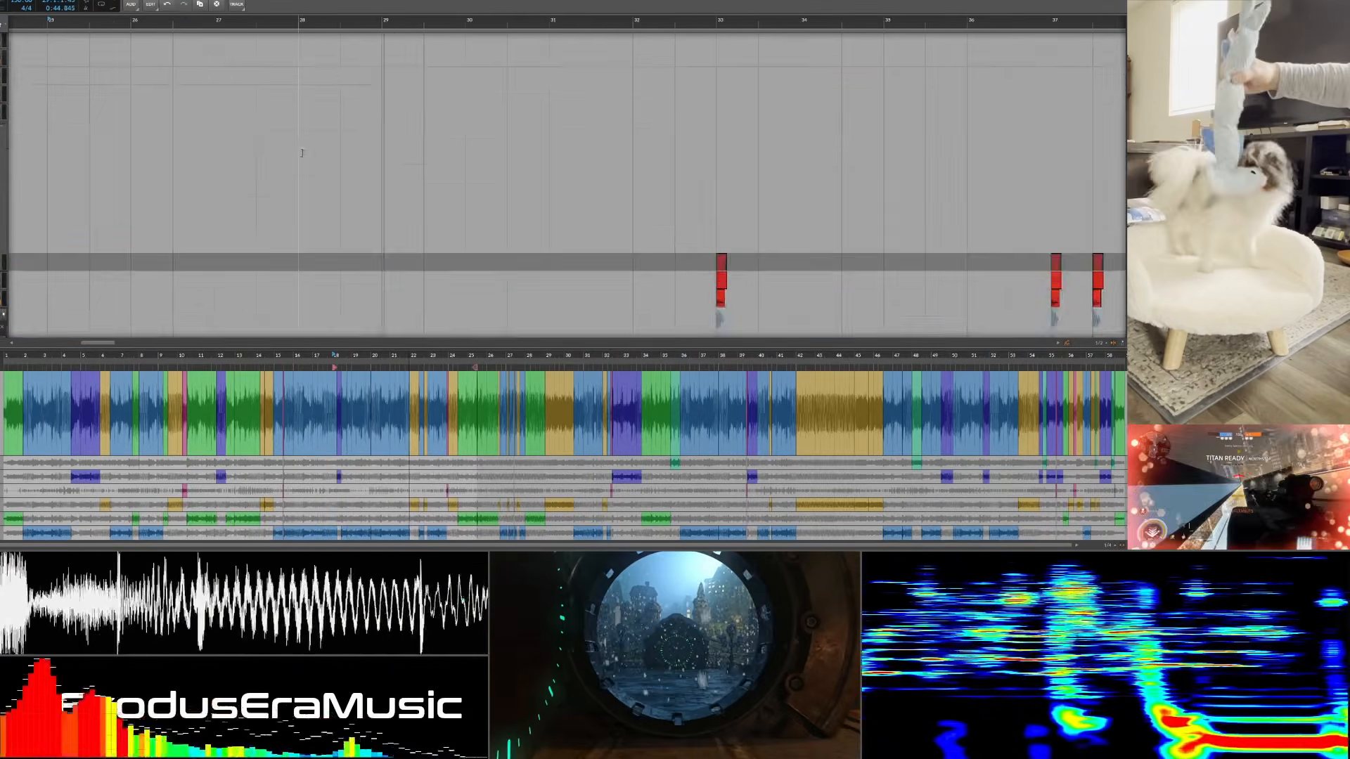
scroll(301, 156, "down", 1)
key("e")
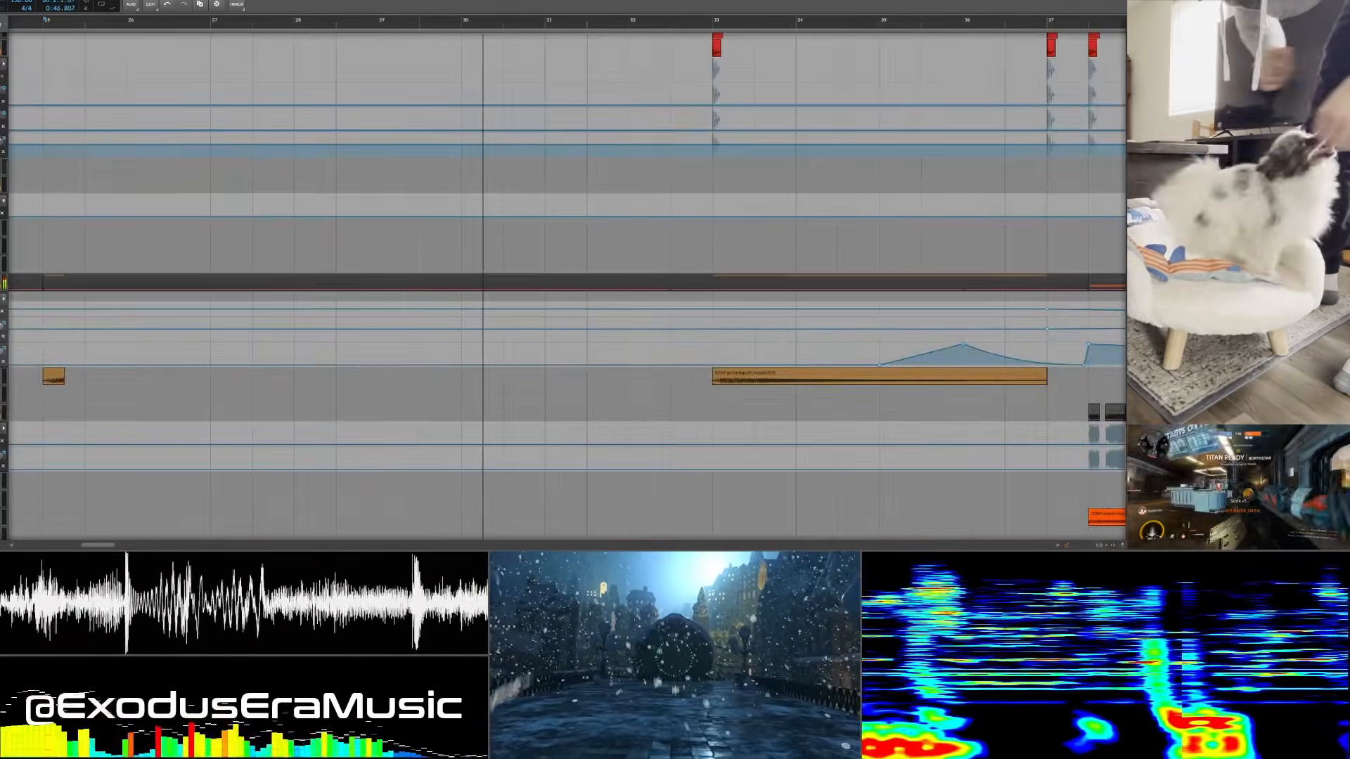
Examine the kick hits, the blue build-up clip and the transition automation between bars 33 and 45 during playback
scroll(418, 341, "down", 10)
left_click_drag(544, 21, 454, 69)
left_click_drag(563, 56, 445, 306)
left_click_drag(531, 73, 514, 107)
scroll(514, 107, "up", 1)
scroll(514, 107, "right", 1)
scroll(514, 104, "up", 6)
scroll(514, 104, "right", 4)
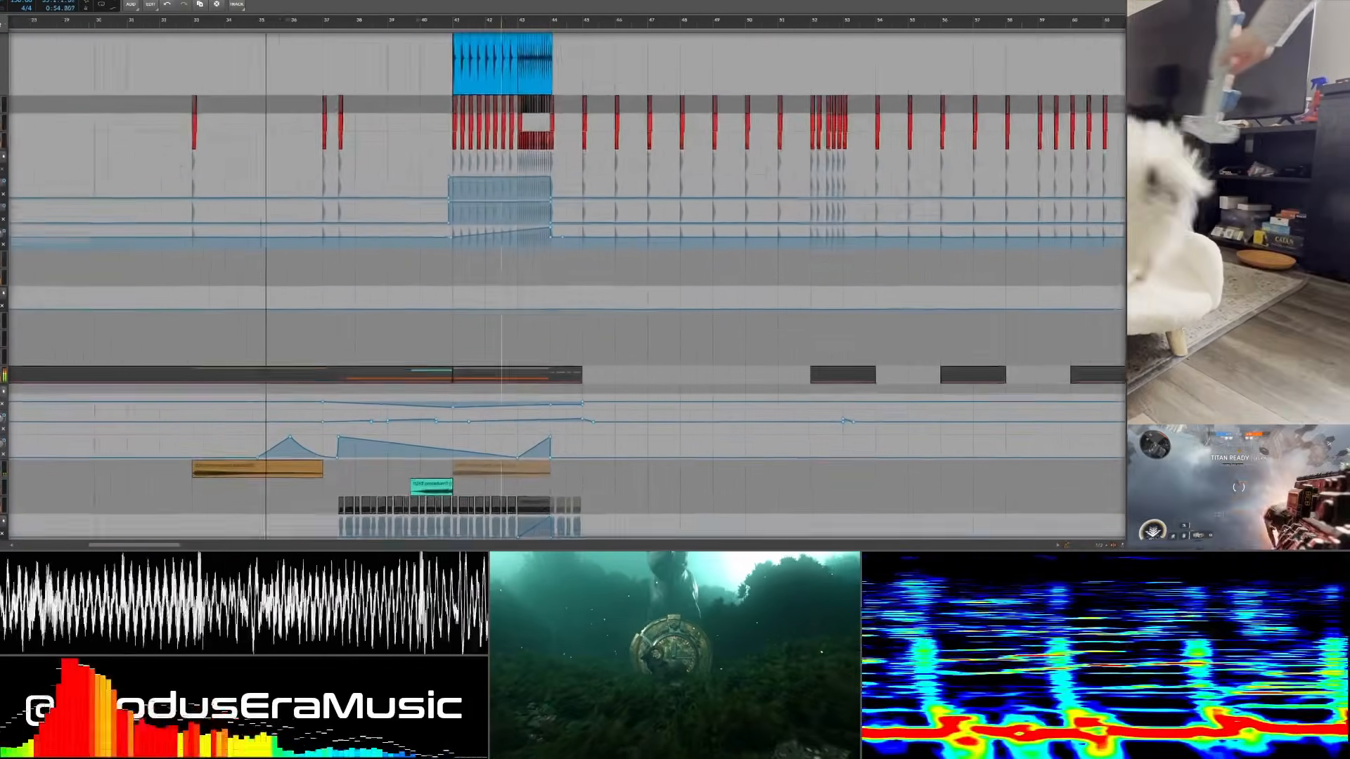
scroll(514, 104, "up", 5)
scroll(514, 103, "right", 1)
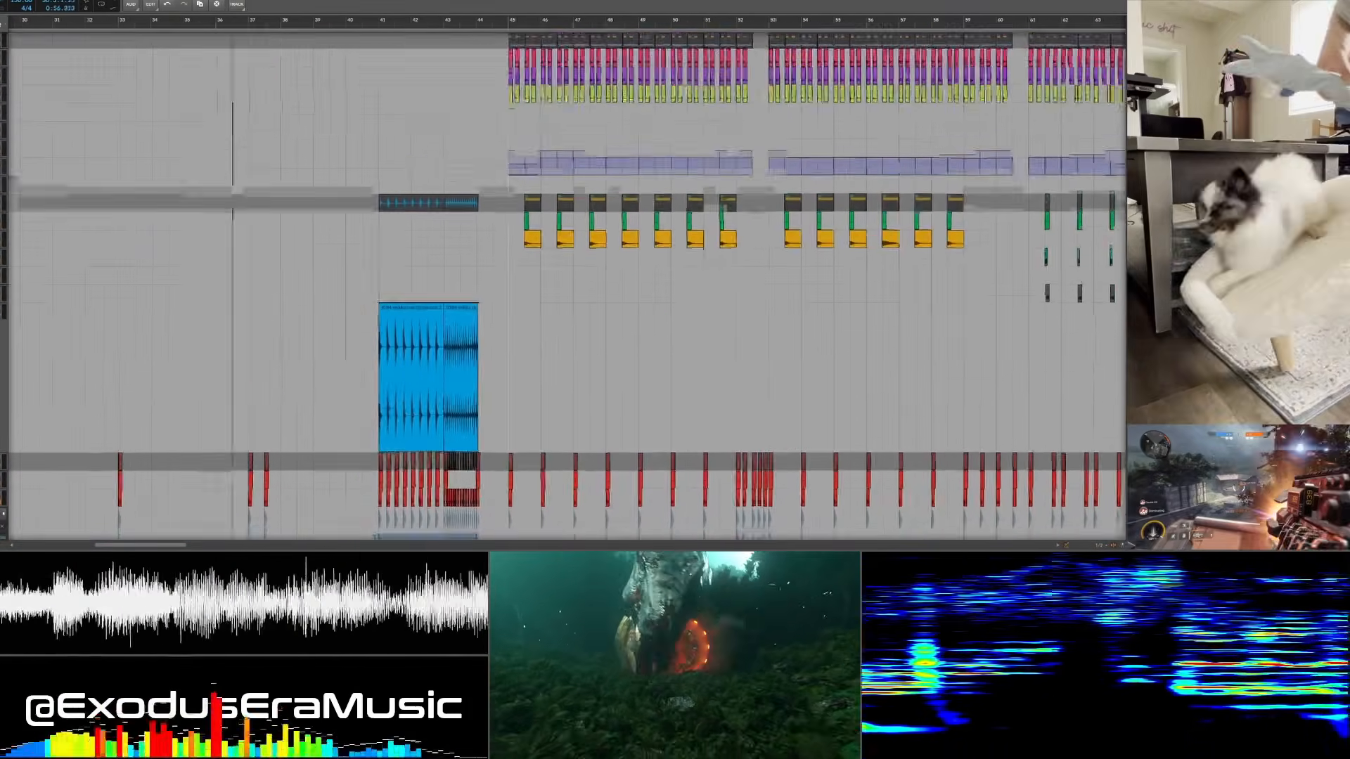
Compare the effects, gated volume automation and pink bounce clips of the build-up with the drum tracks entering at bar 45
scroll(514, 103, "down", 8)
scroll(514, 103, "right", 1)
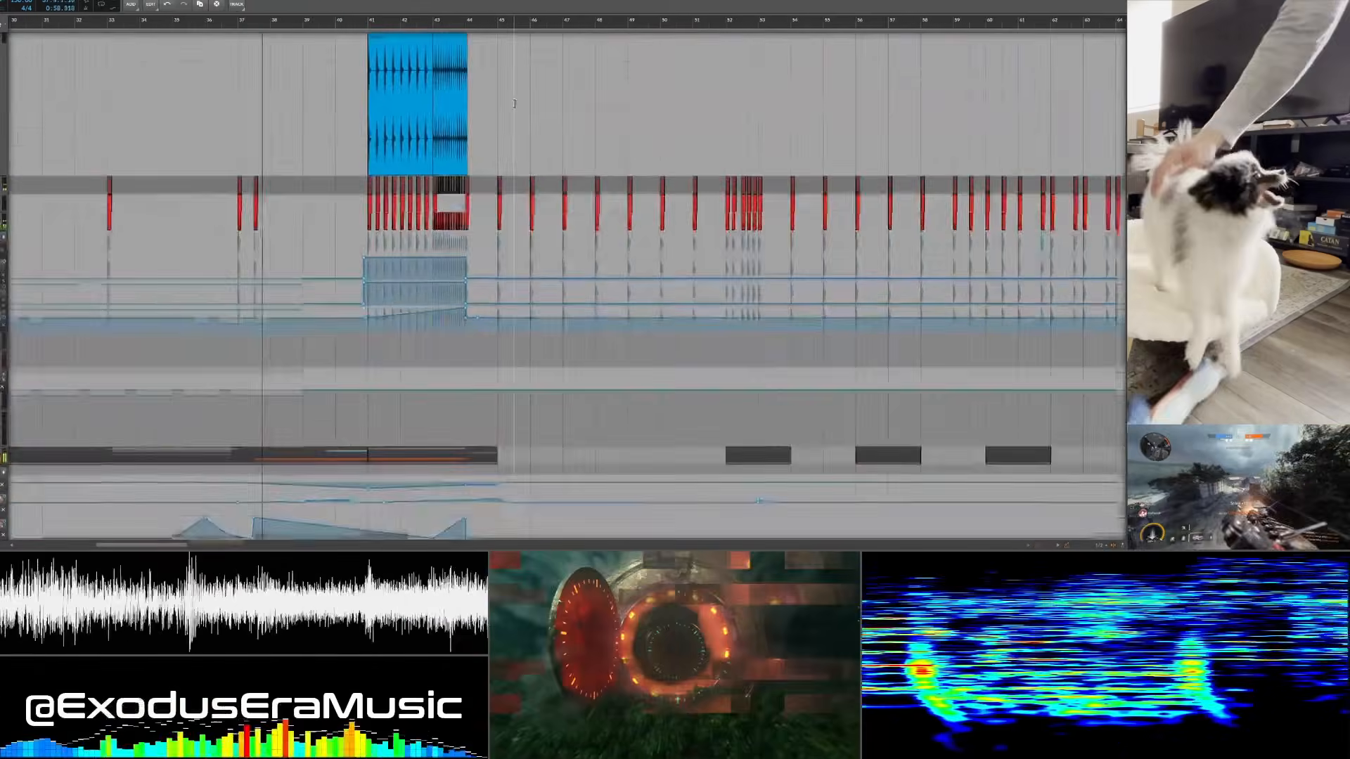
scroll(514, 105, "down", 3)
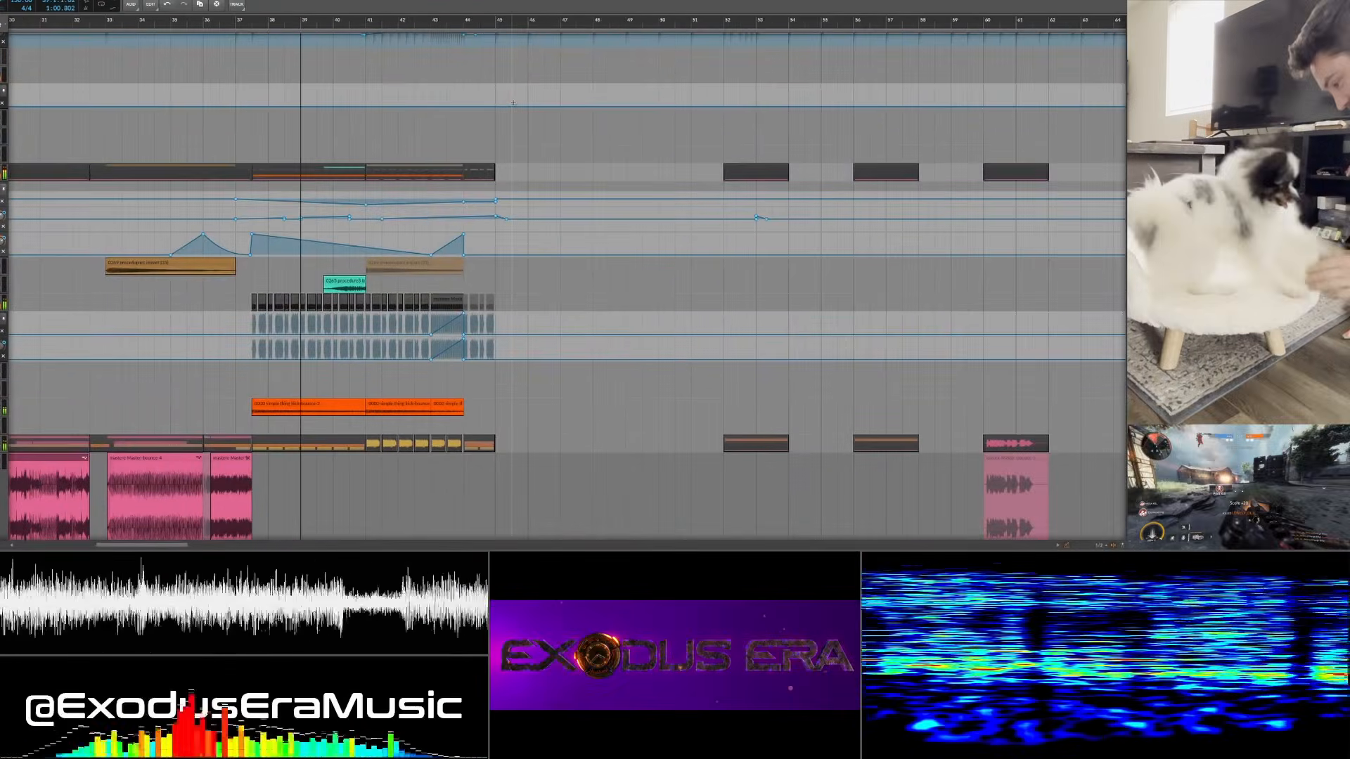
scroll(512, 103, "up", 3)
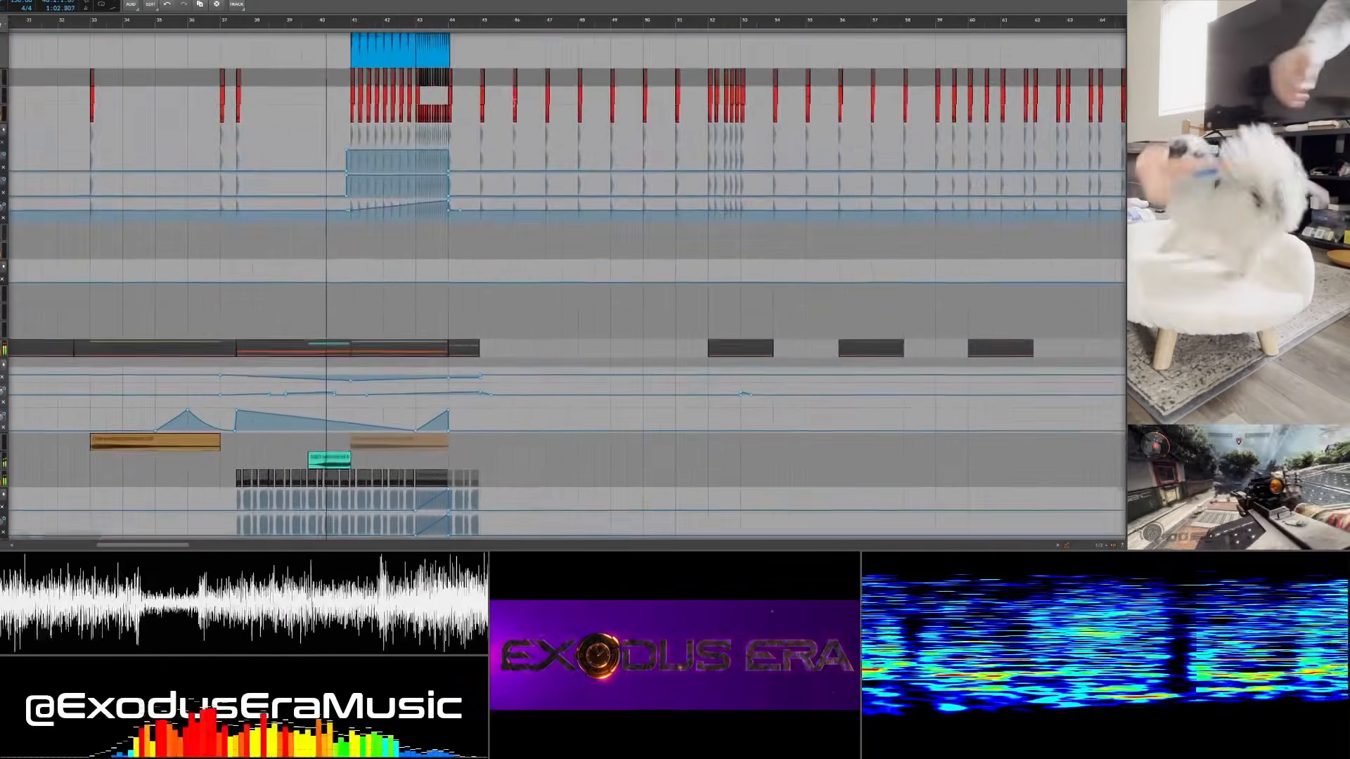
scroll(514, 103, "up", 3)
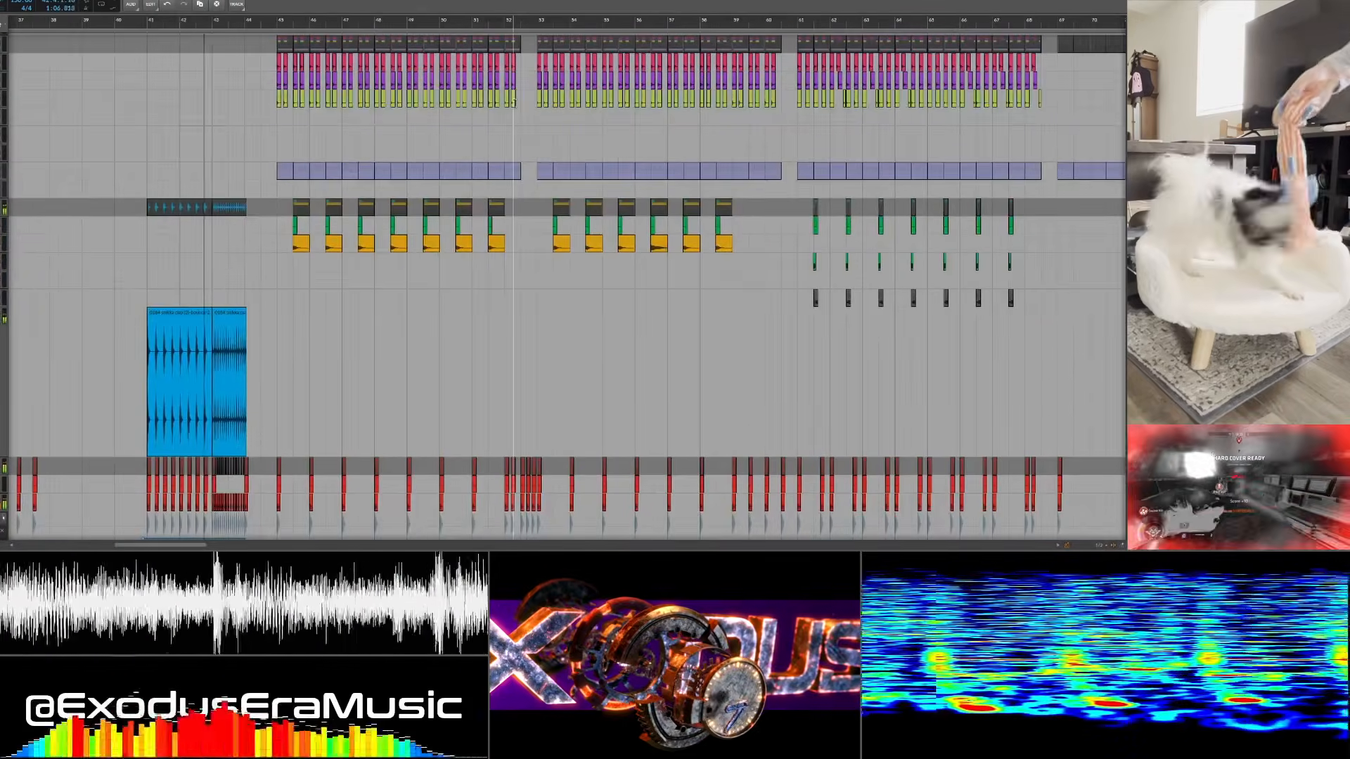
Review the first drop's drum, bass and mute automation tracks from bar 45, and enlarge the track heights
scroll(513, 103, "up", 10)
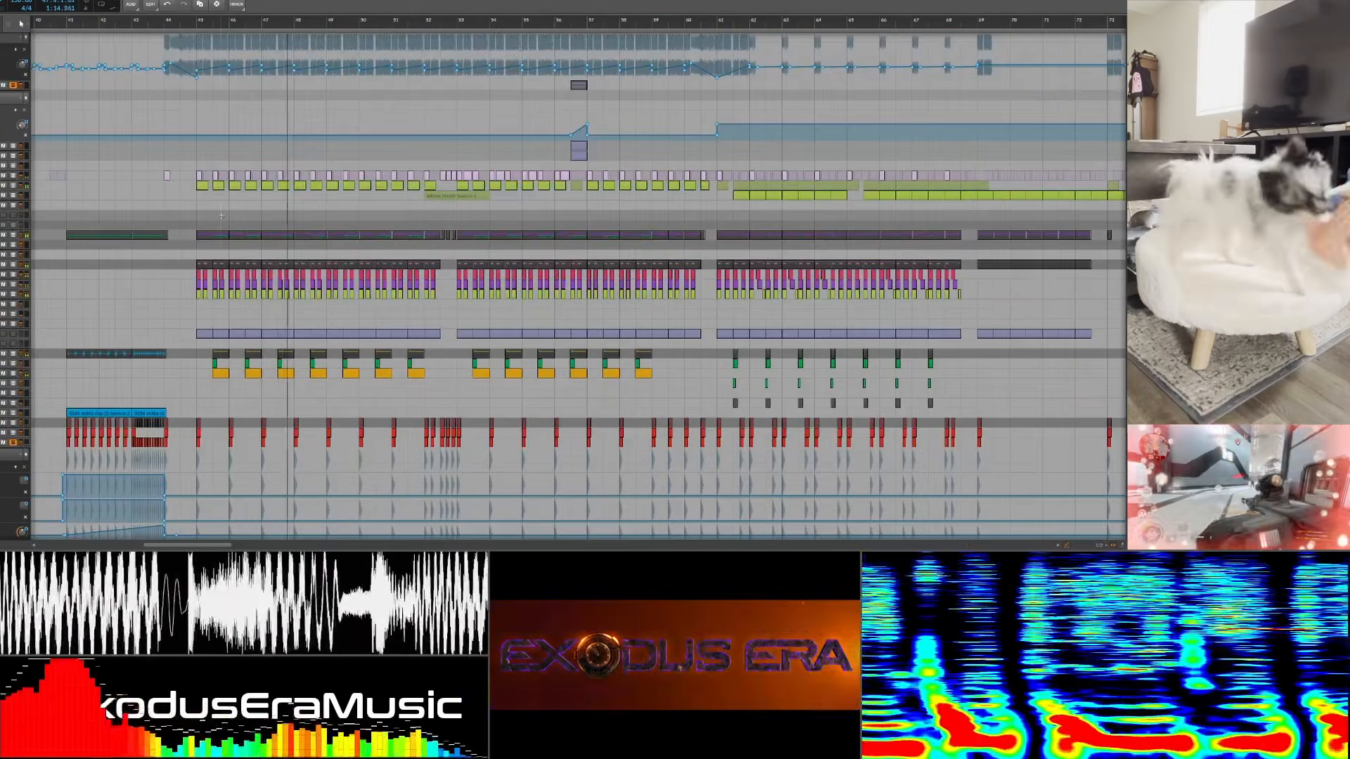
scroll(222, 217, "up", 10)
scroll(222, 217, "right", 2)
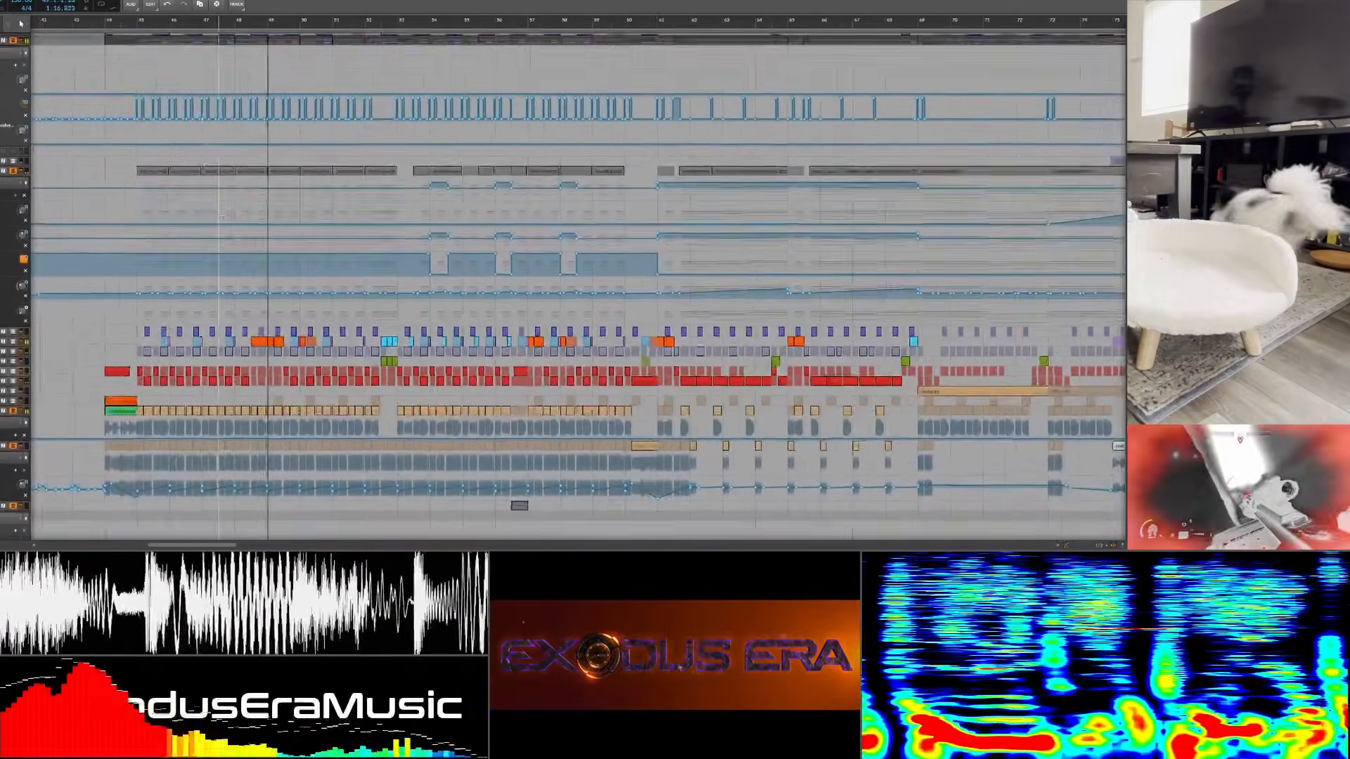
scroll(221, 217, "up", 3)
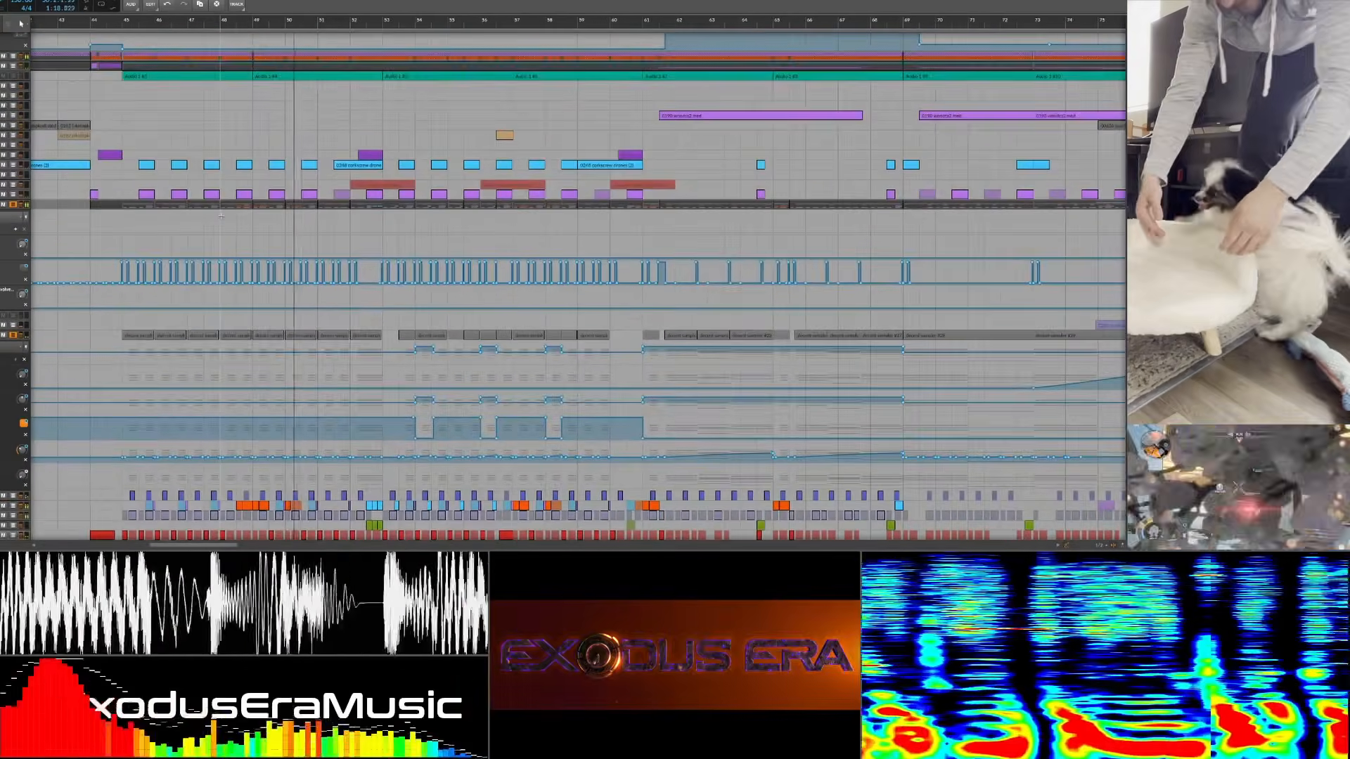
key("shift+t")
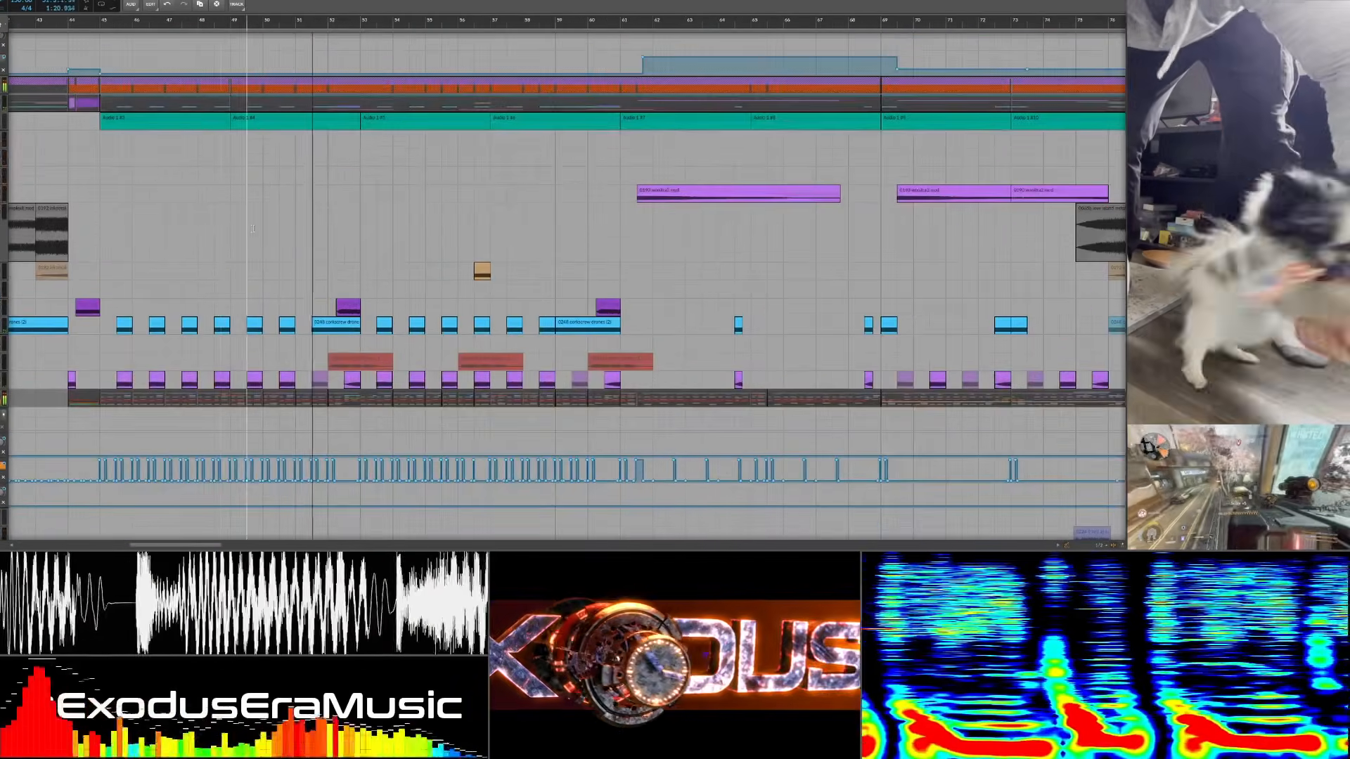
scroll(253, 229, "right", 2)
scroll(253, 228, "up", 1)
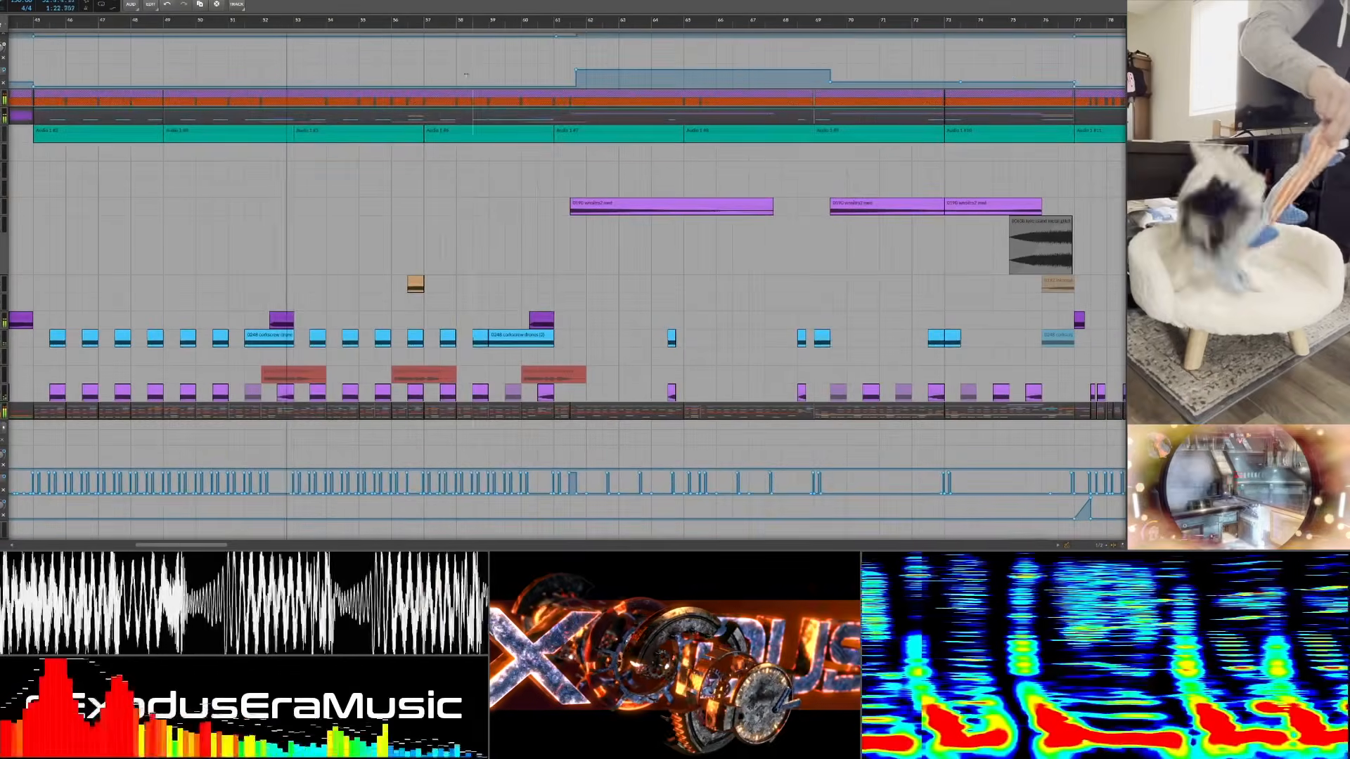
Examine the teal, purple and blue synth layers and their automation across the drop and the following sections during playback
left_click_drag(425, 26, 400, 139)
scroll(400, 139, "down", 2)
scroll(398, 139, "right", 1)
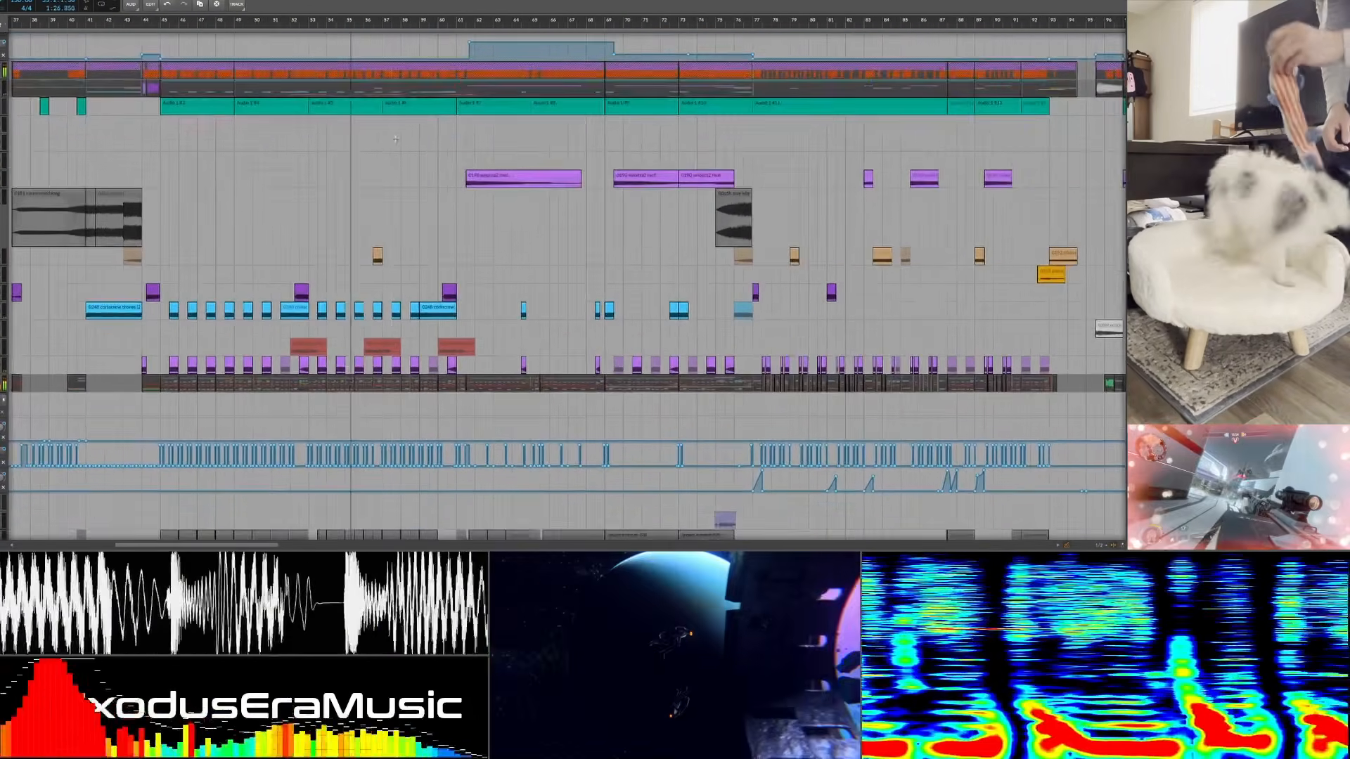
scroll(396, 139, "down", 1)
scroll(396, 139, "right", 1)
scroll(397, 139, "down", 1)
scroll(397, 139, "right", 1)
scroll(396, 139, "down", 2)
scroll(395, 138, "right", 2)
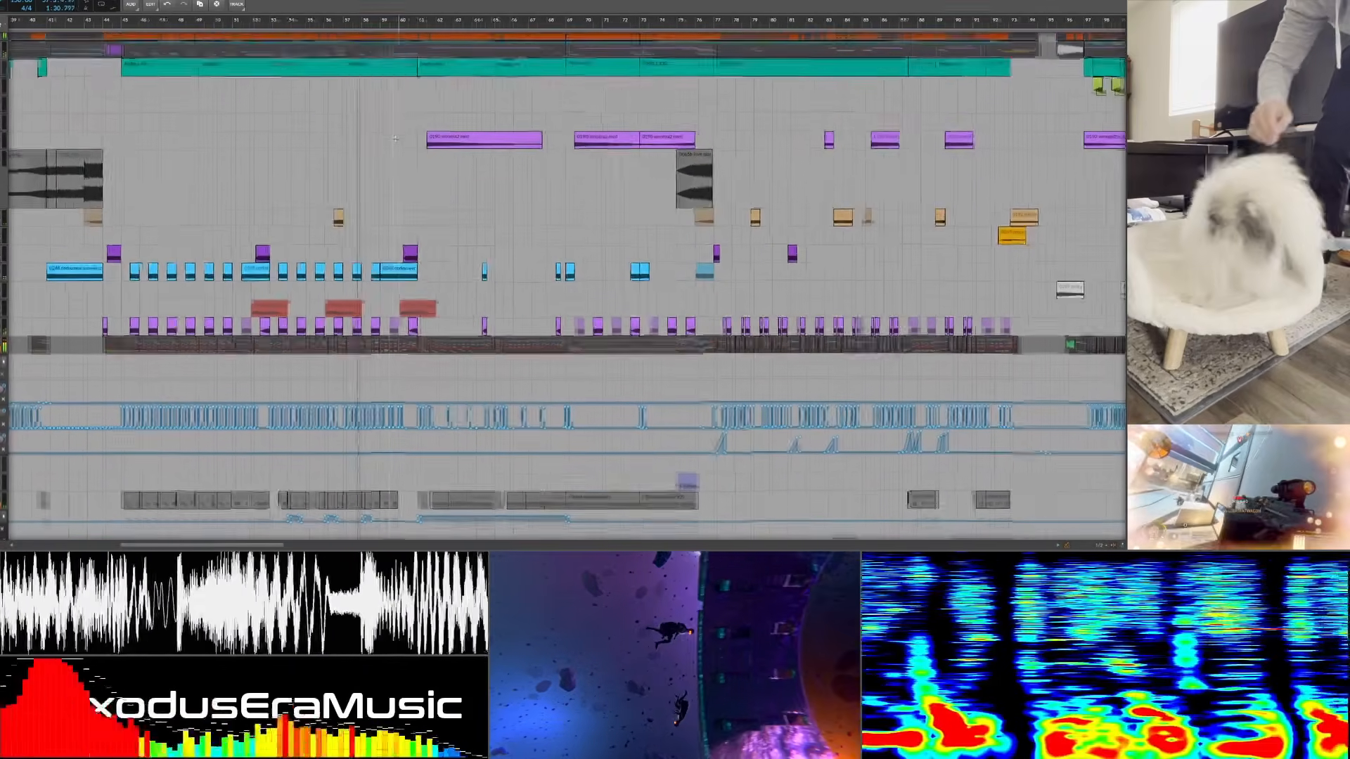
Examine the synth, fill and transition clips with their automation from bar 45 through the second drop at bar 77 during playback
scroll(395, 138, "down", 2)
scroll(396, 138, "right", 1)
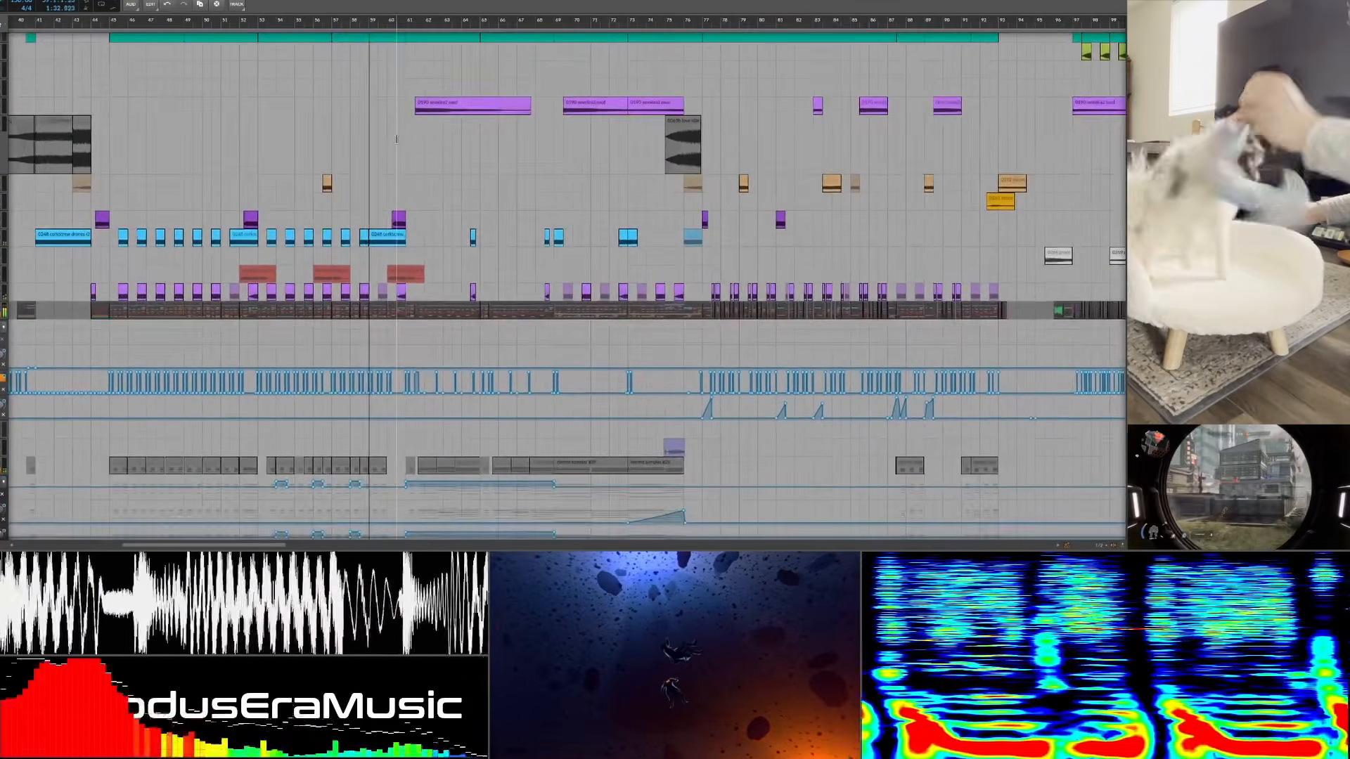
scroll(397, 139, "down", 3)
scroll(397, 139, "right", 1)
scroll(396, 139, "down", 2)
scroll(396, 140, "right", 1)
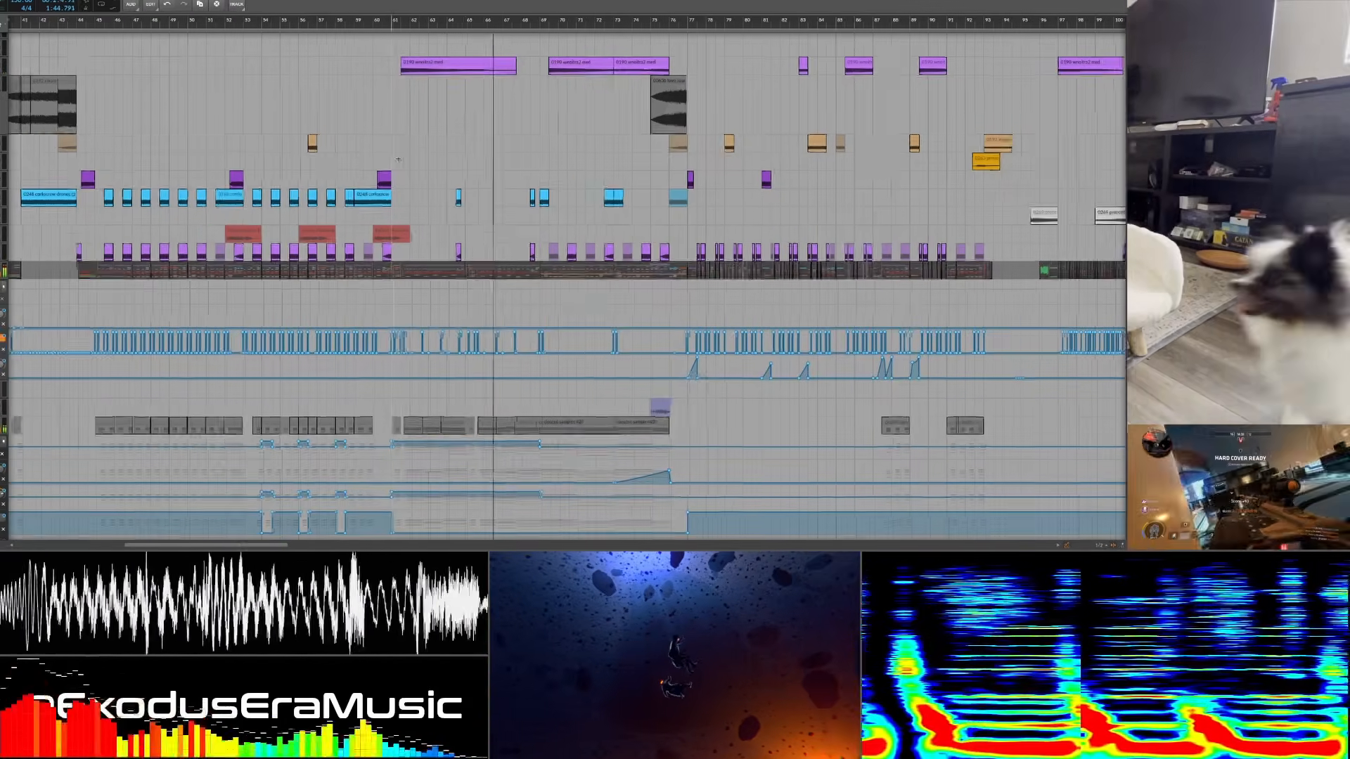
scroll(398, 159, "right", 3)
scroll(398, 159, "right", 1)
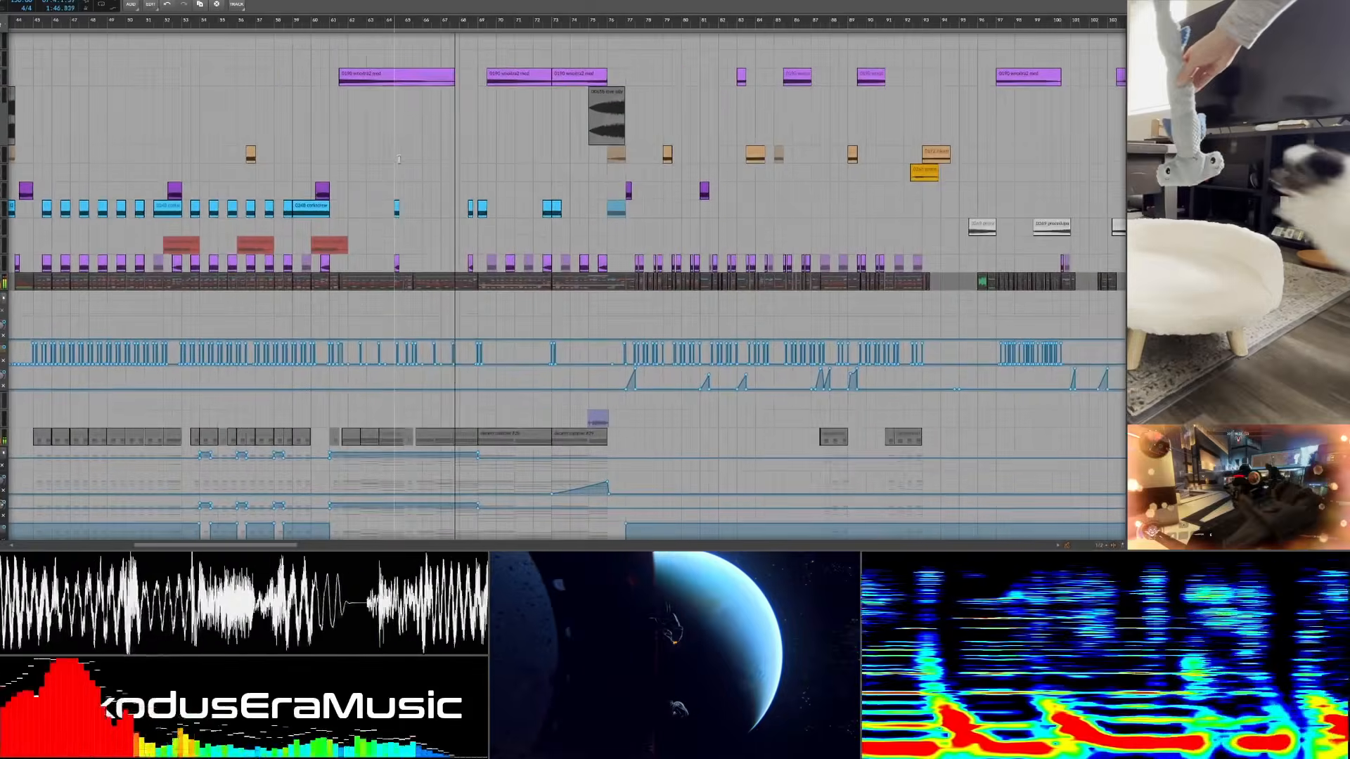
scroll(398, 159, "right", 1)
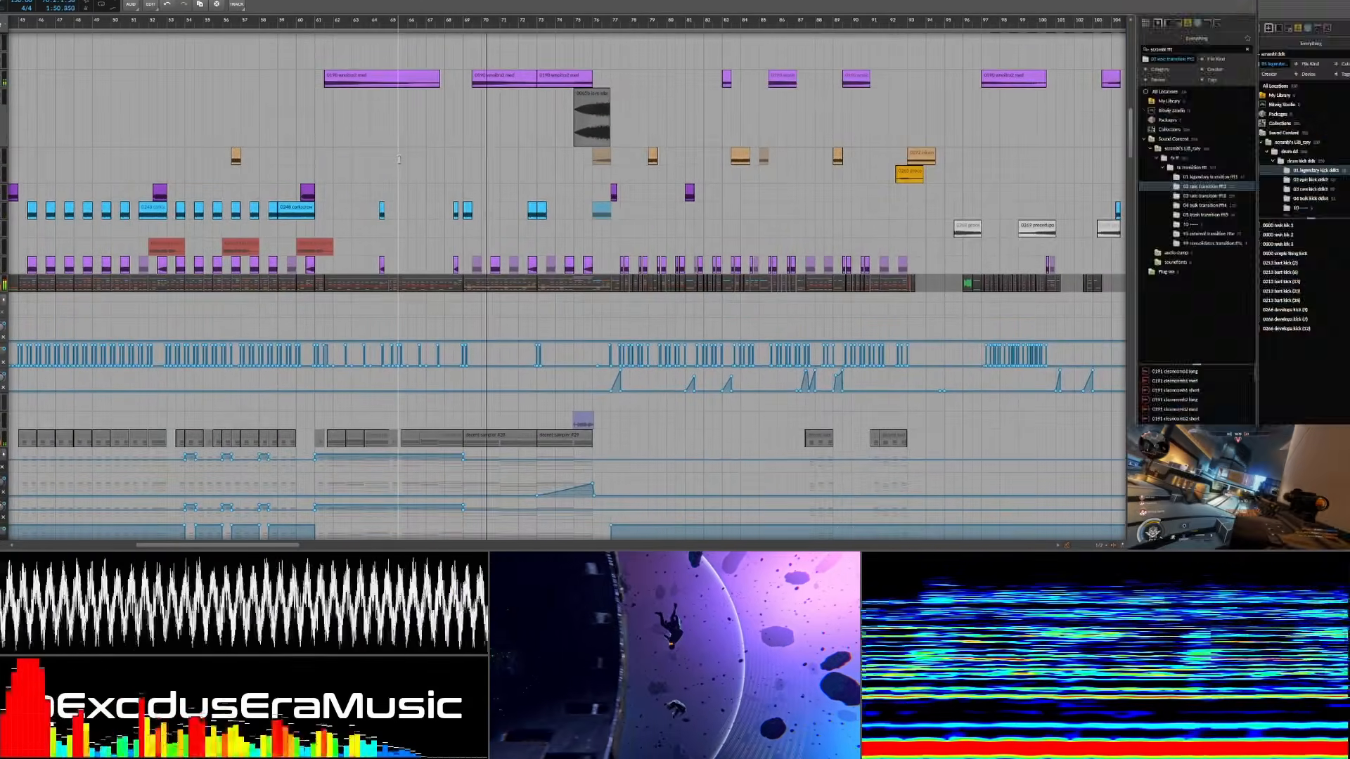
scroll(398, 160, "right", 1)
scroll(399, 159, "right", 1)
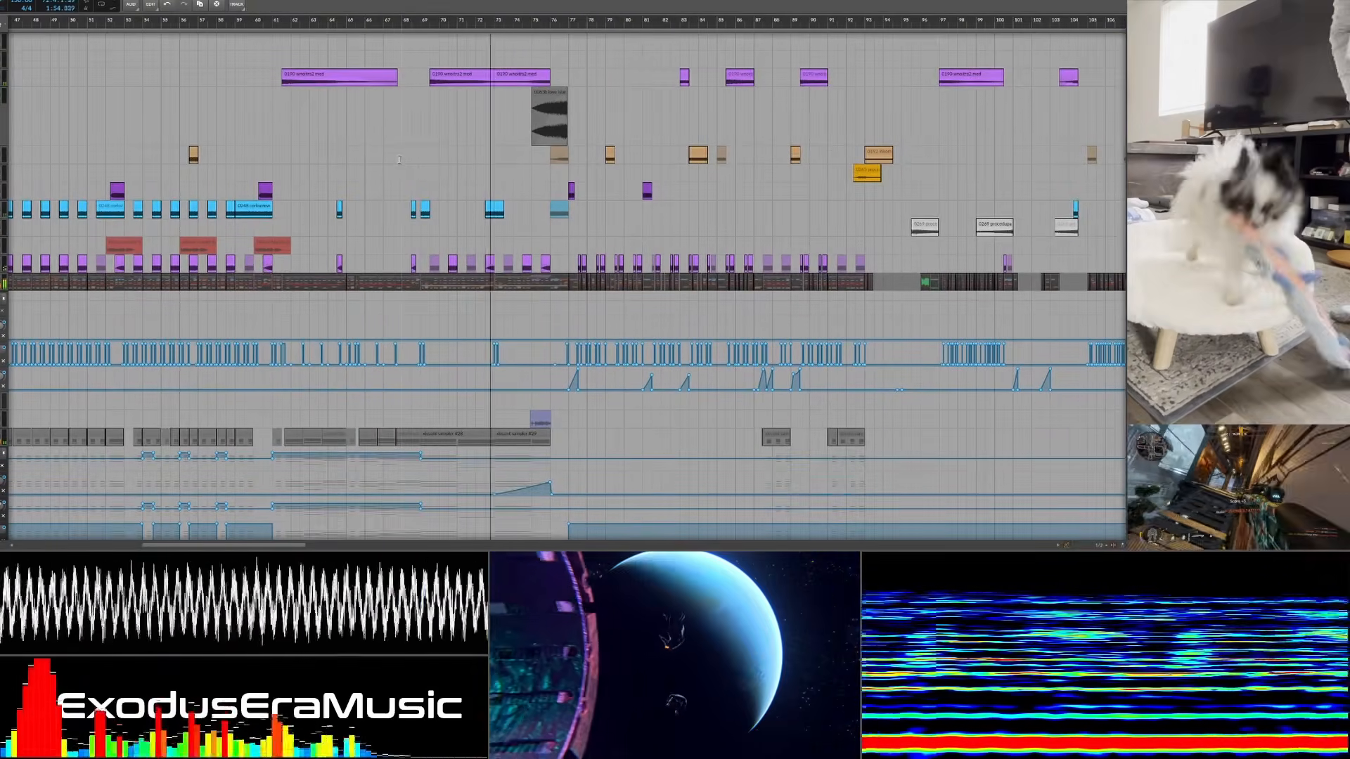
scroll(399, 160, "right", 3)
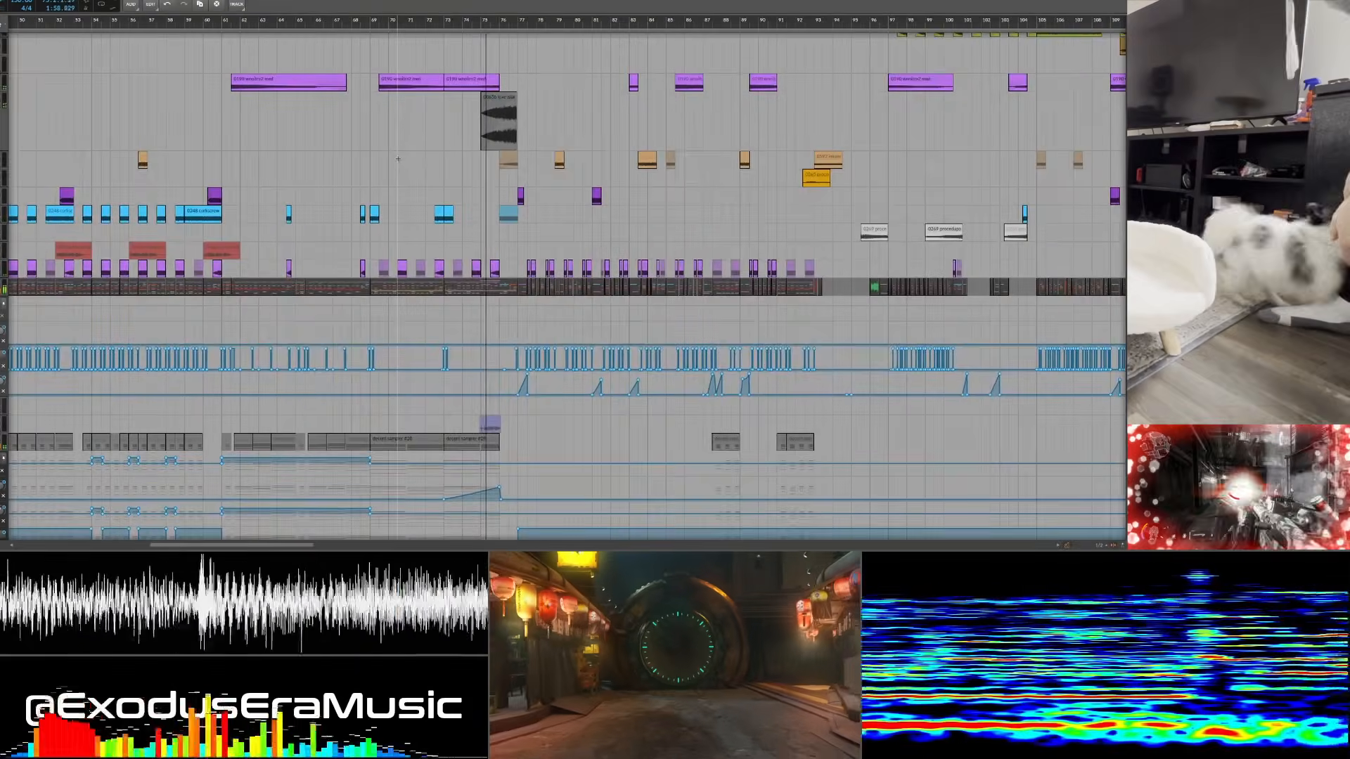
Review the second drop's red bass layers and percussion tracks, and show the device chains of the bass tracks
scroll(398, 159, "down", 5)
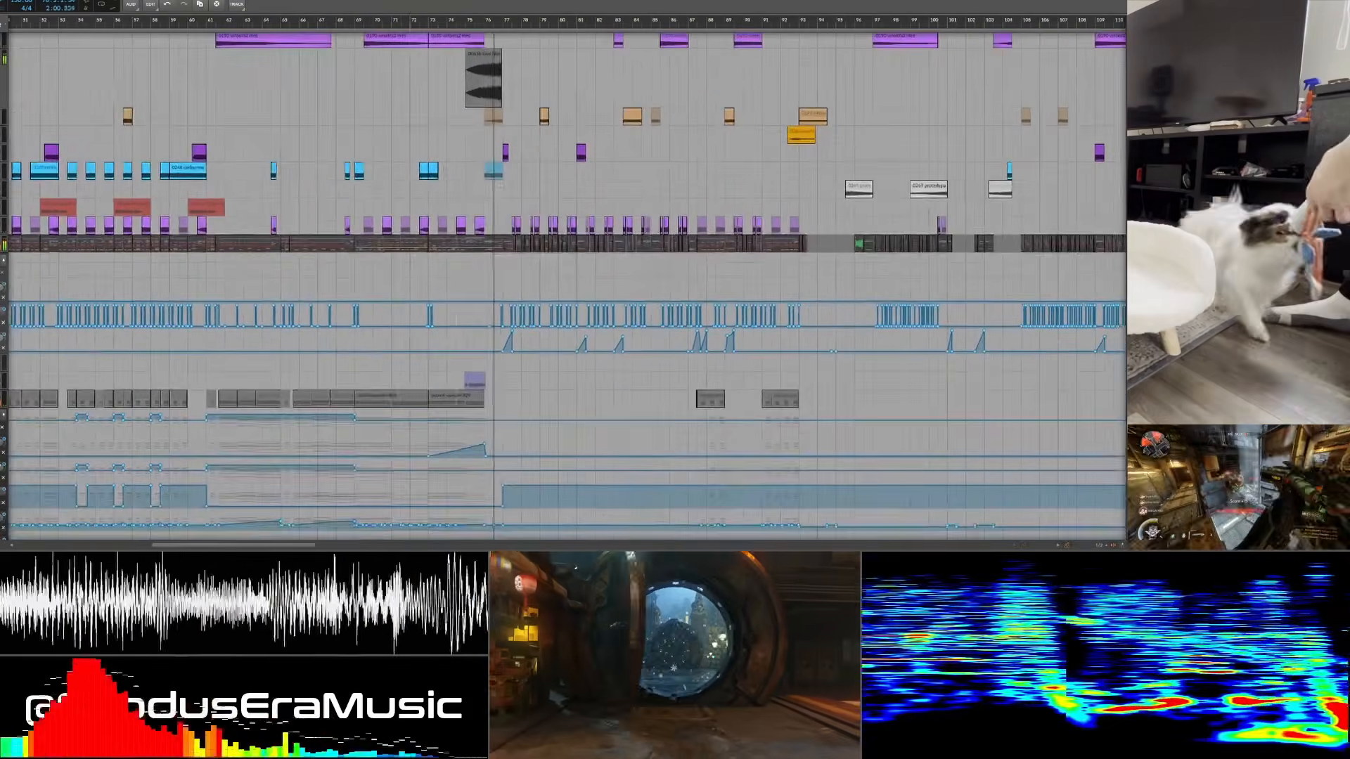
scroll(397, 159, "down", 6)
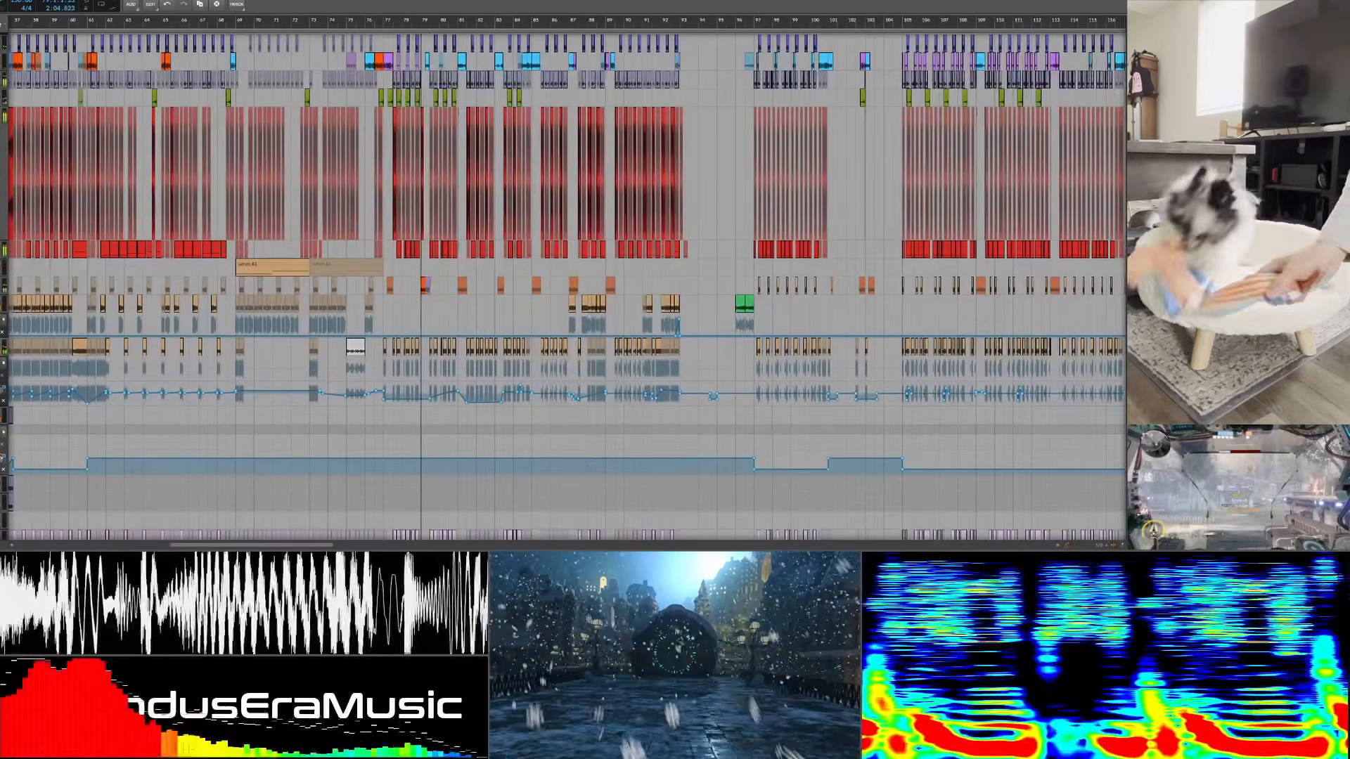
key("d")
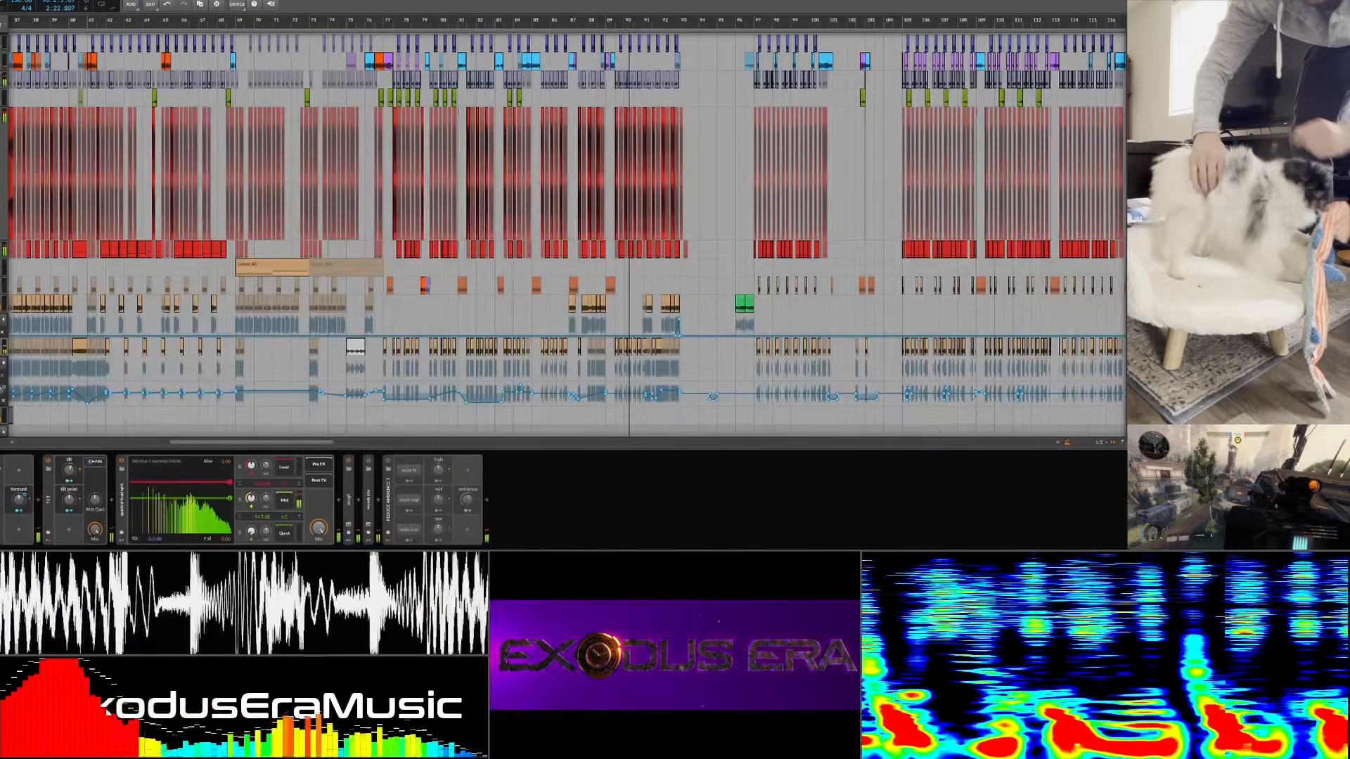
scroll(592, 348, "up", 3)
scroll(591, 348, "right", 2)
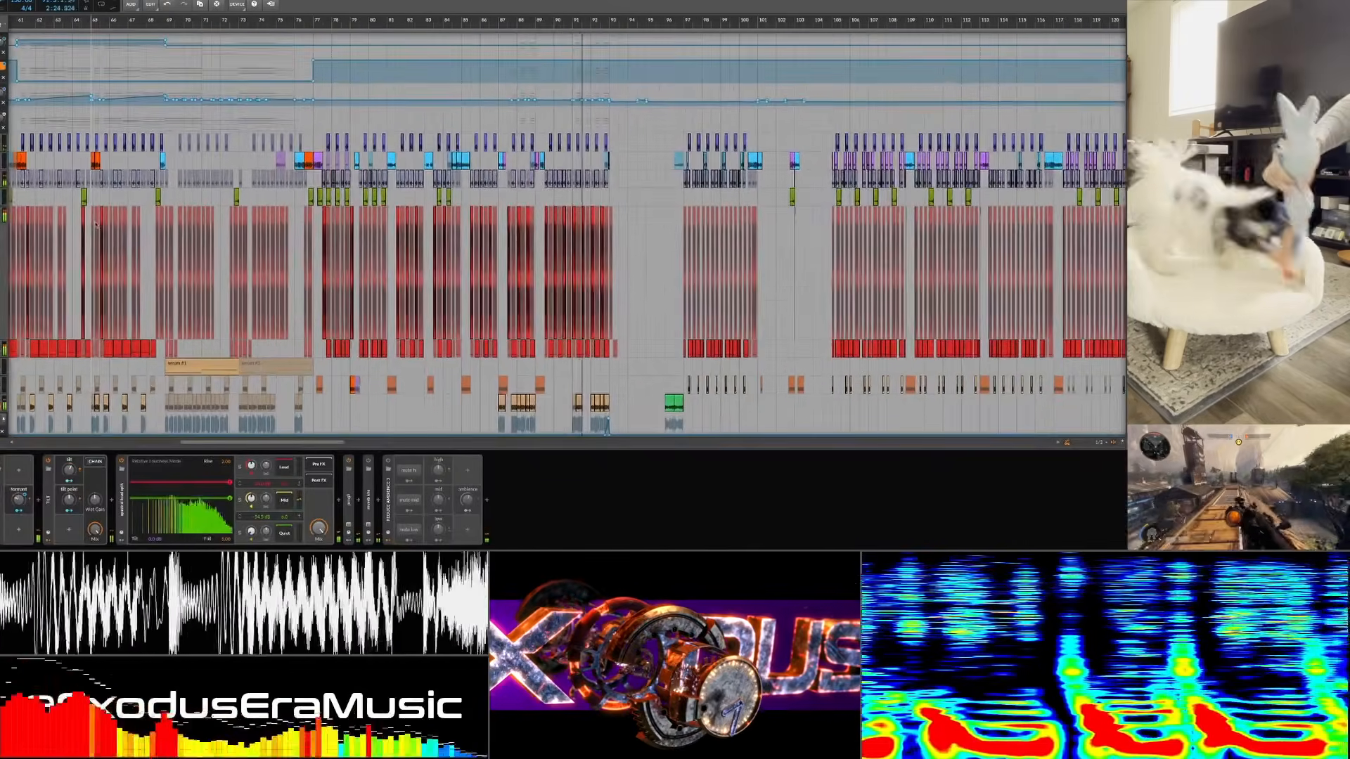
left_click(4, 275)
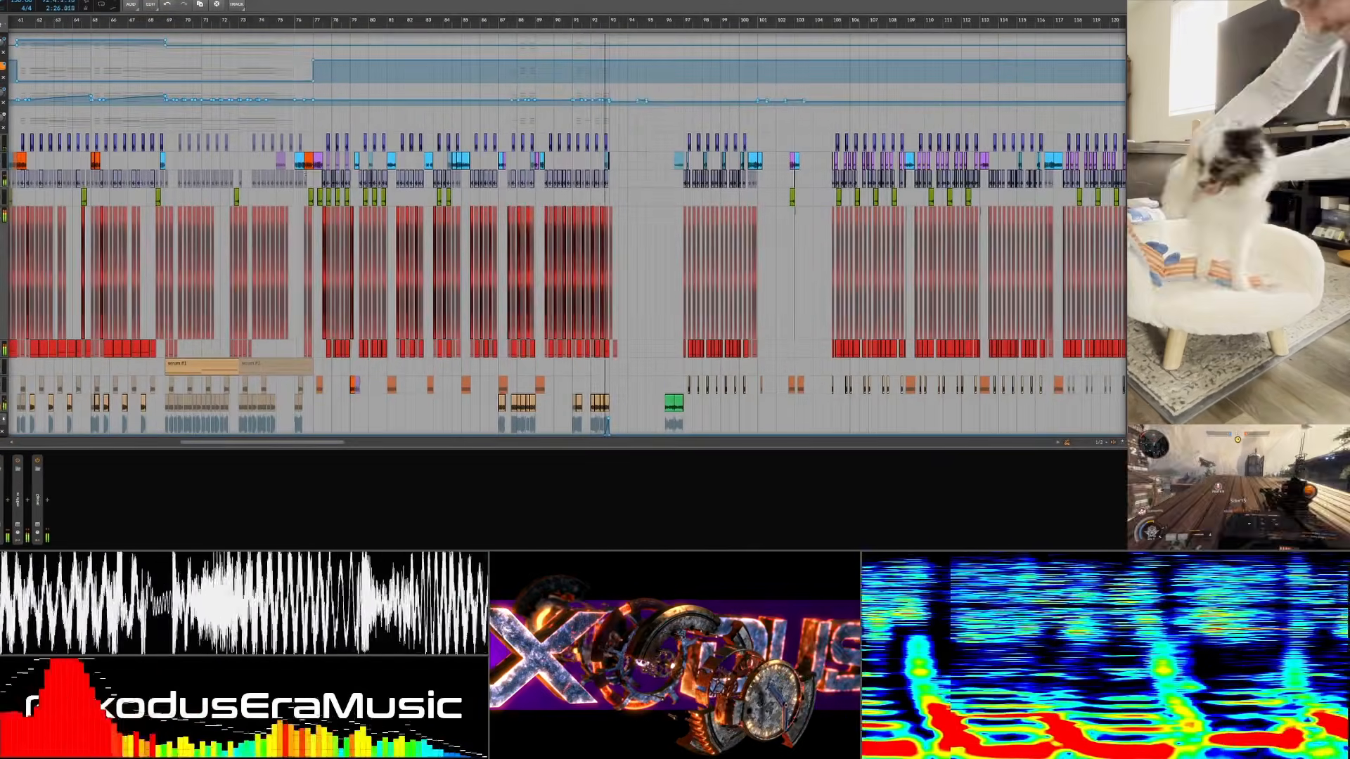
Examine the group and effect automation lanes around the break between bars 93 and 109
scroll(273, 166, "right", 3)
scroll(306, 174, "up", 4)
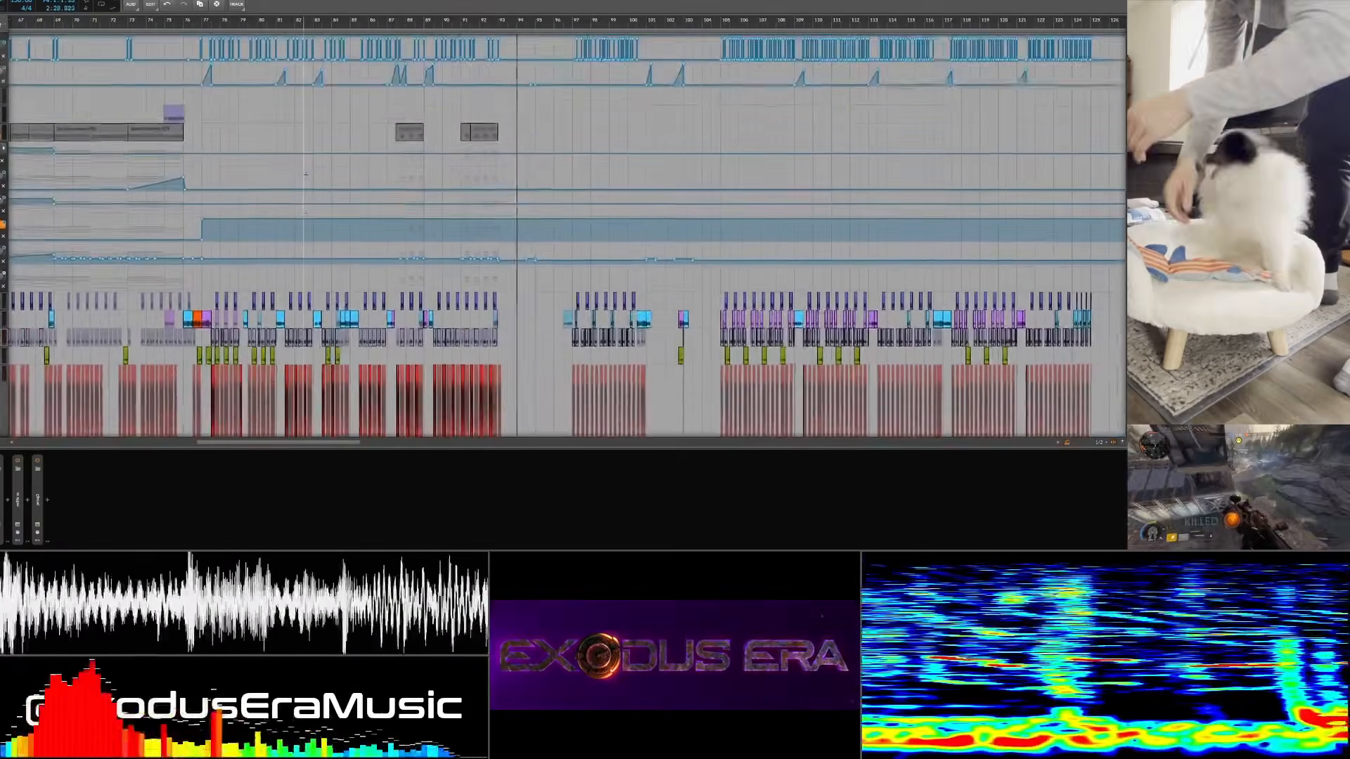
scroll(305, 173, "right", 3)
scroll(305, 173, "up", 5)
scroll(306, 176, "up", 5)
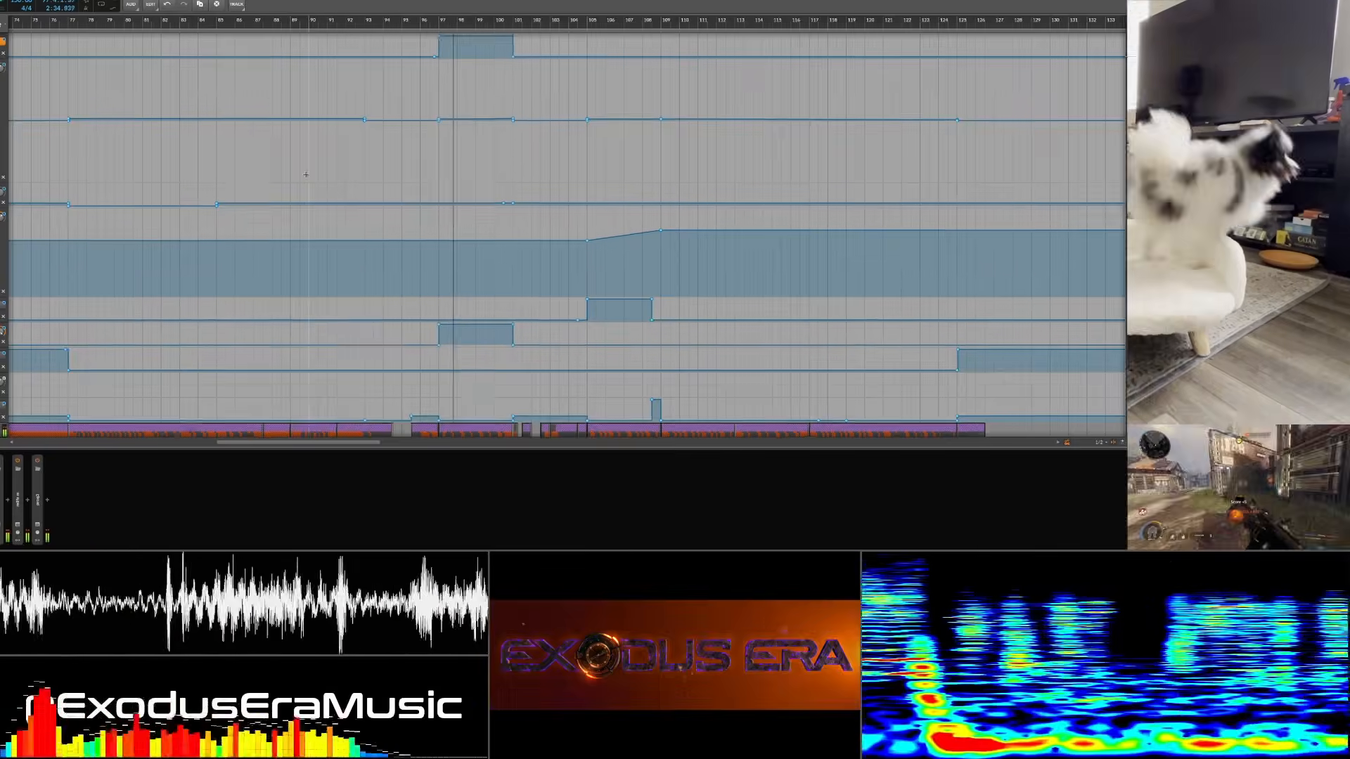
scroll(306, 174, "up", 5)
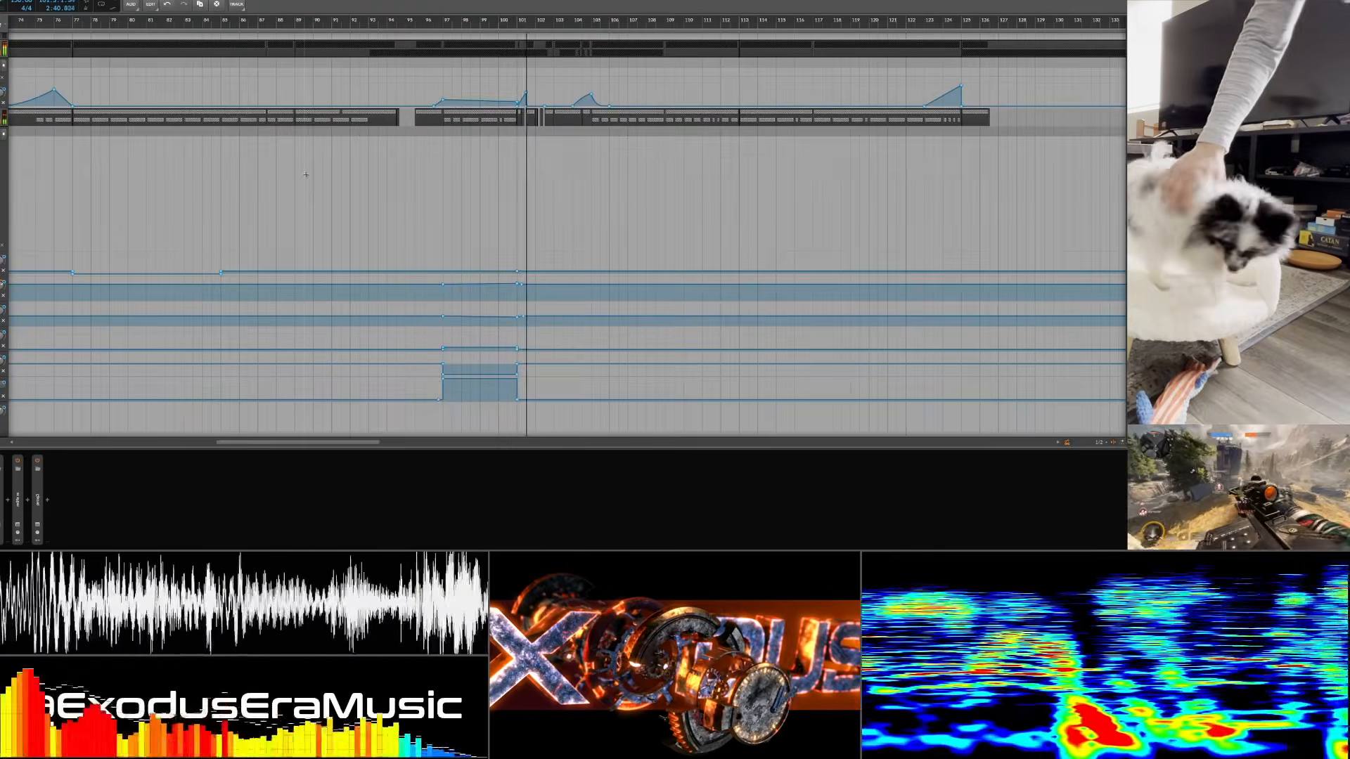
scroll(306, 174, "up", 10)
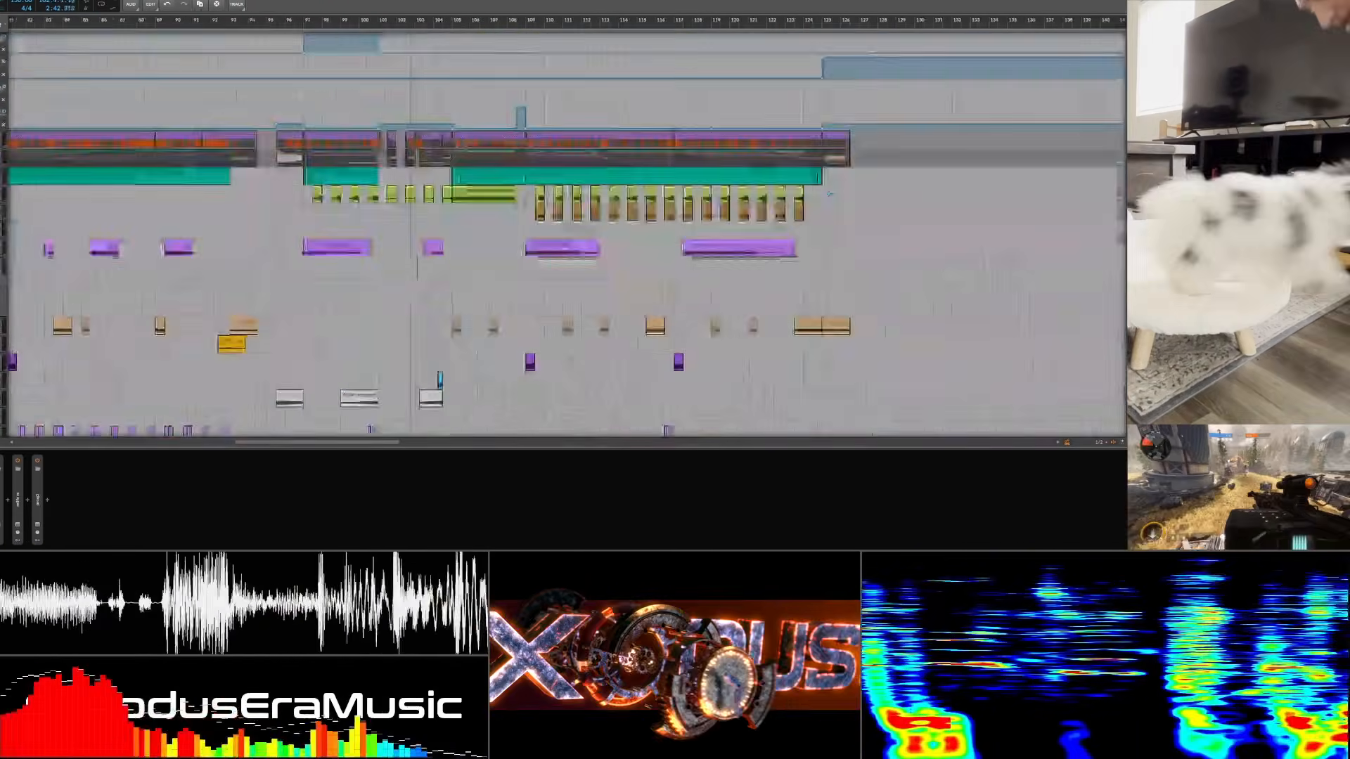
Compare the final drop's synth and bass layers, and inspect the blue glitch fill clip at bar 109 up close
scroll(306, 173, "down", 10)
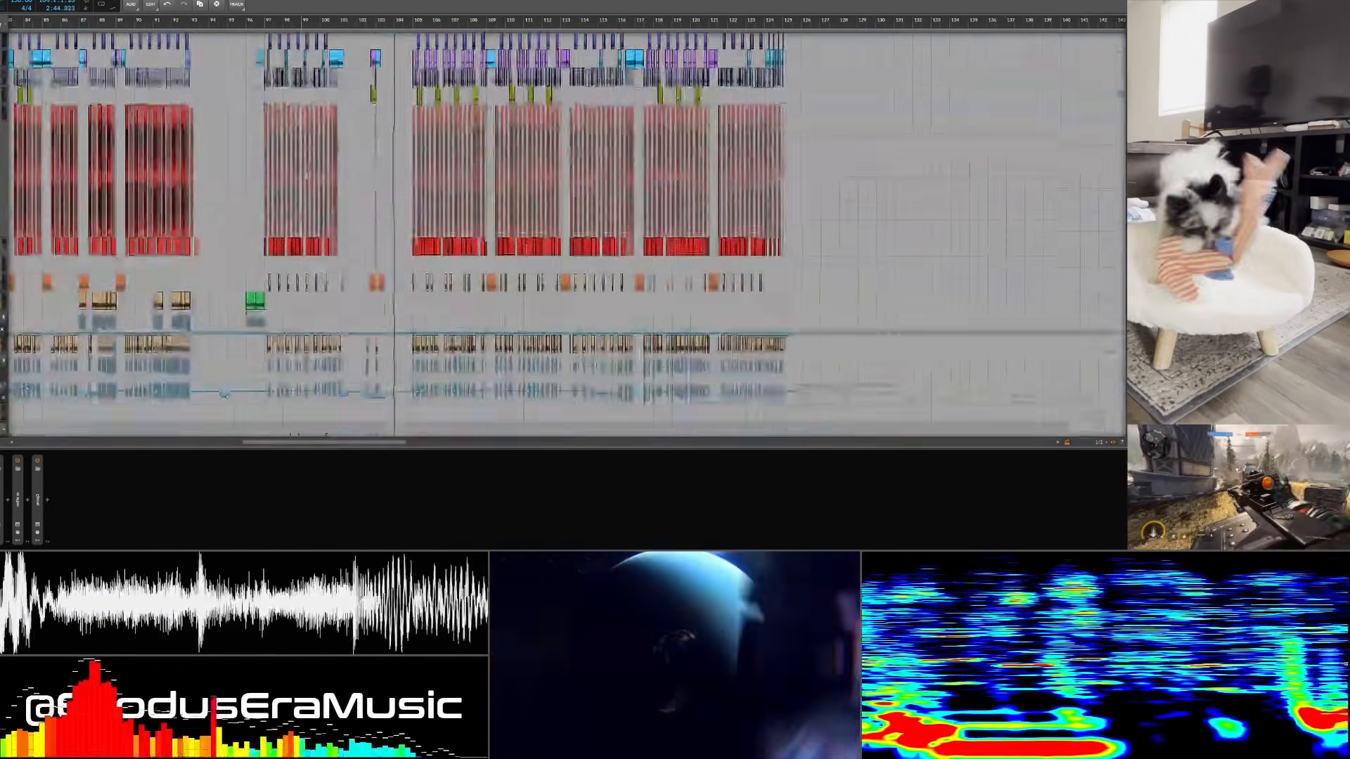
scroll(306, 173, "up", 10)
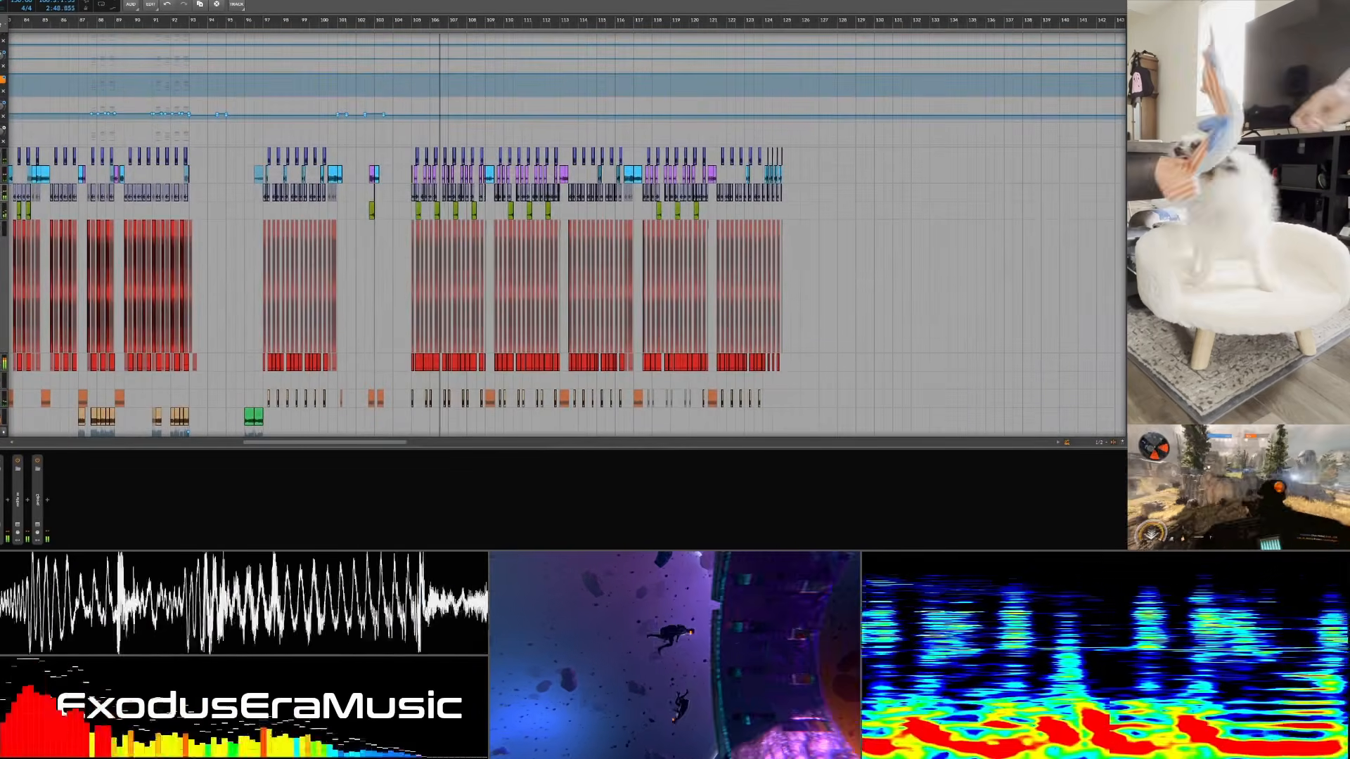
scroll(503, 23, "up", 10)
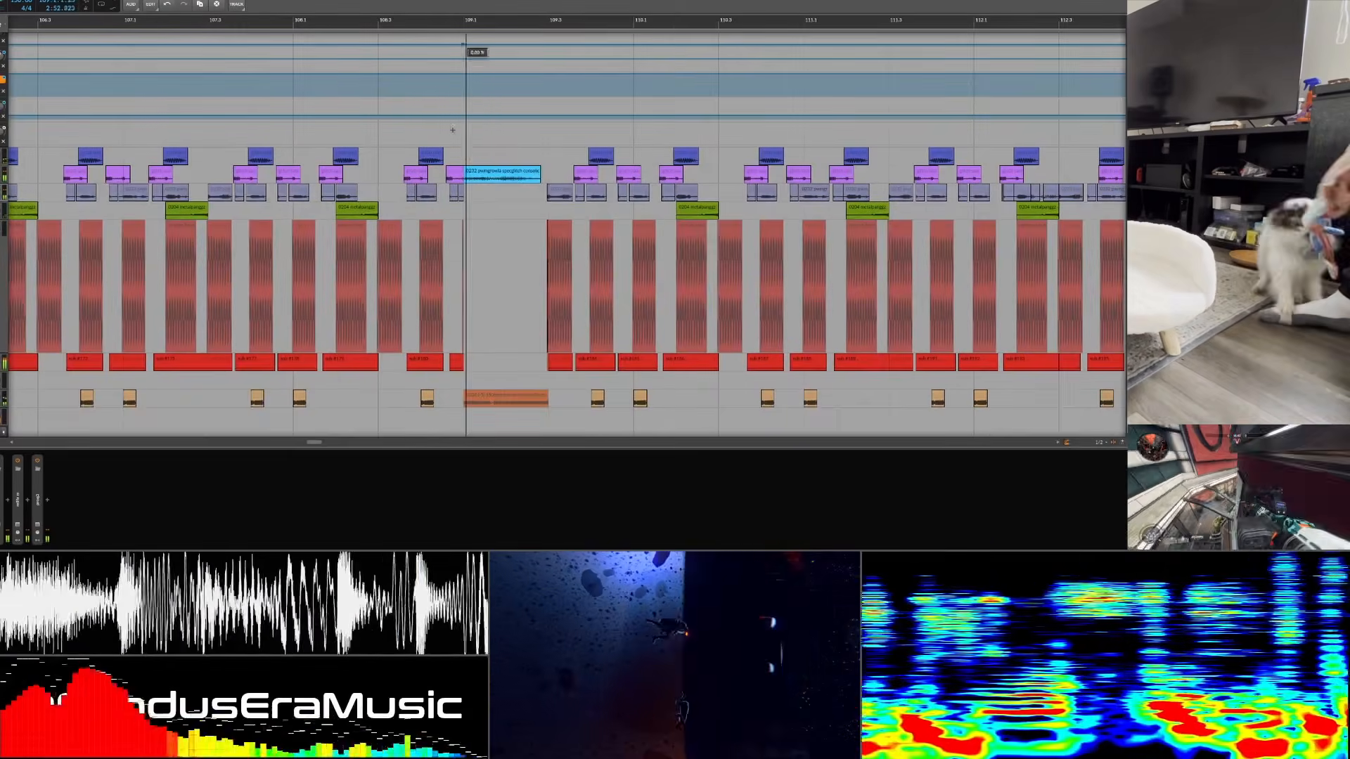
left_click_drag(468, 174, 454, 179)
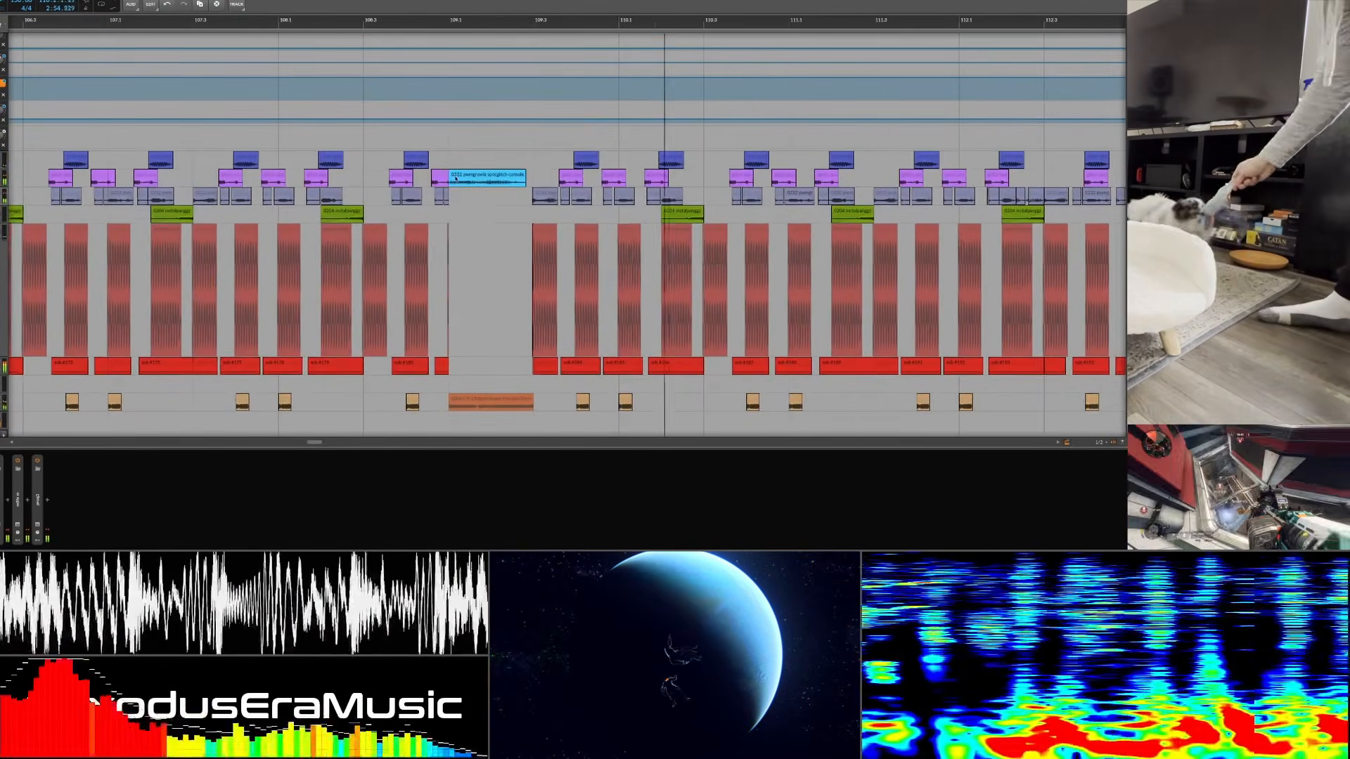
Open the tan audio clip near bar 114 in the detail editor and view its entire waveform
scroll(458, 179, "right", 8)
scroll(457, 175, "down", 5)
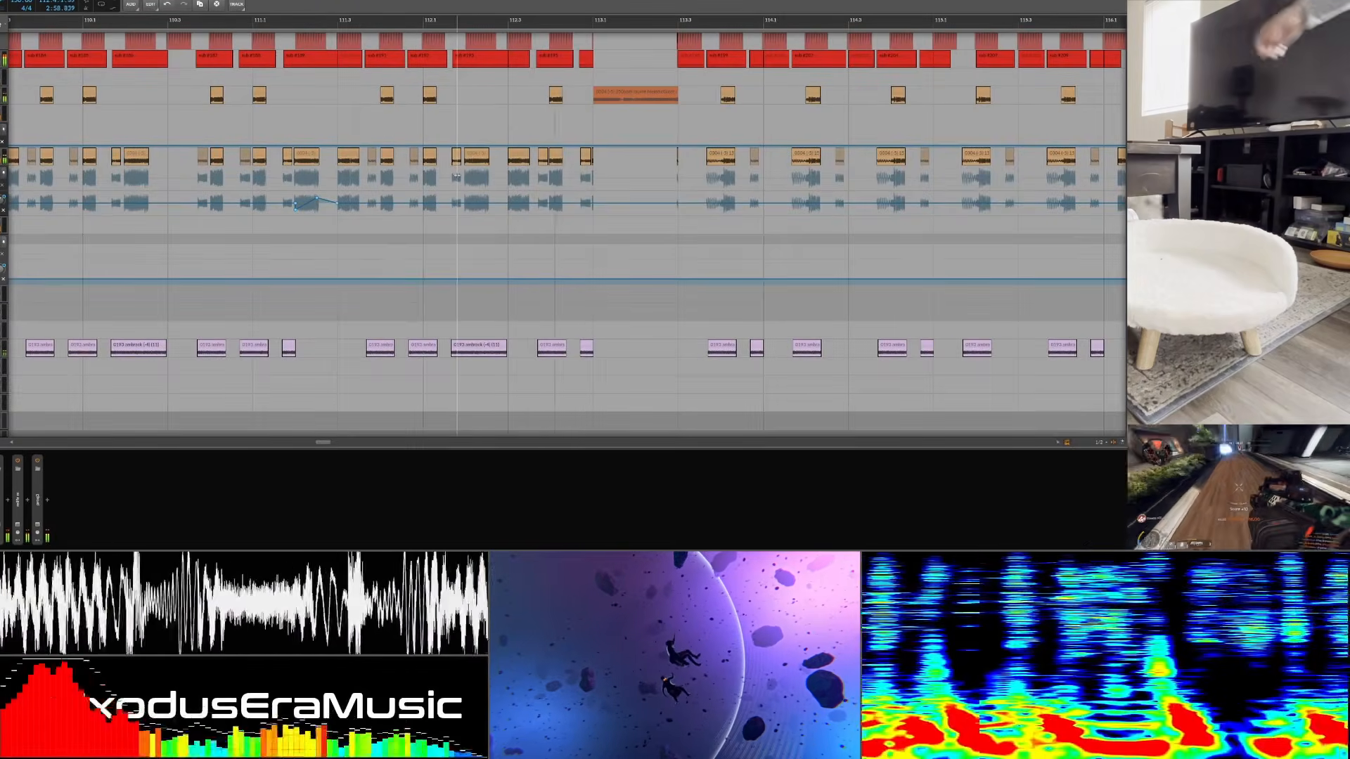
double_click(805, 155)
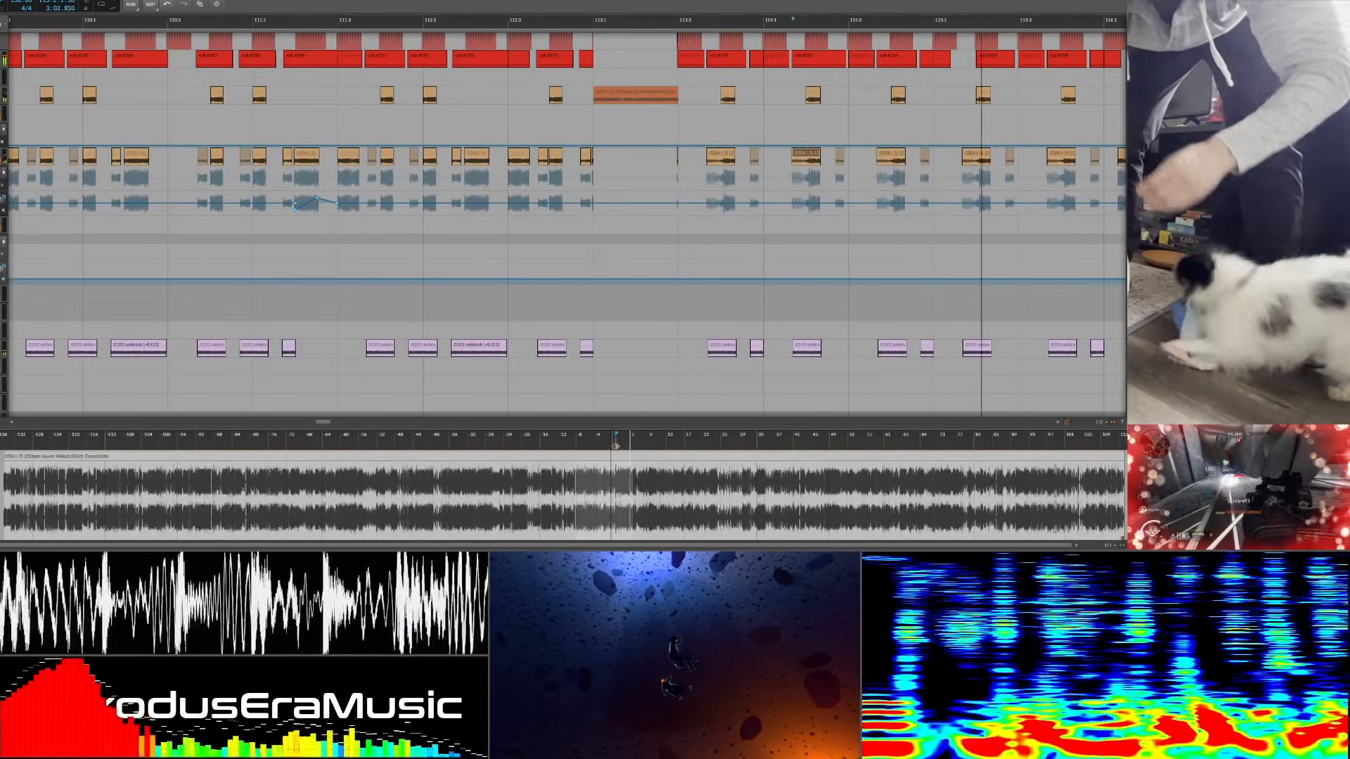
left_click_drag(660, 434, 570, 417)
Review the drum, percussion and kick tracks up to the end of the final drop at bar 125, and close the clip editor
scroll(661, 262, "down", 6)
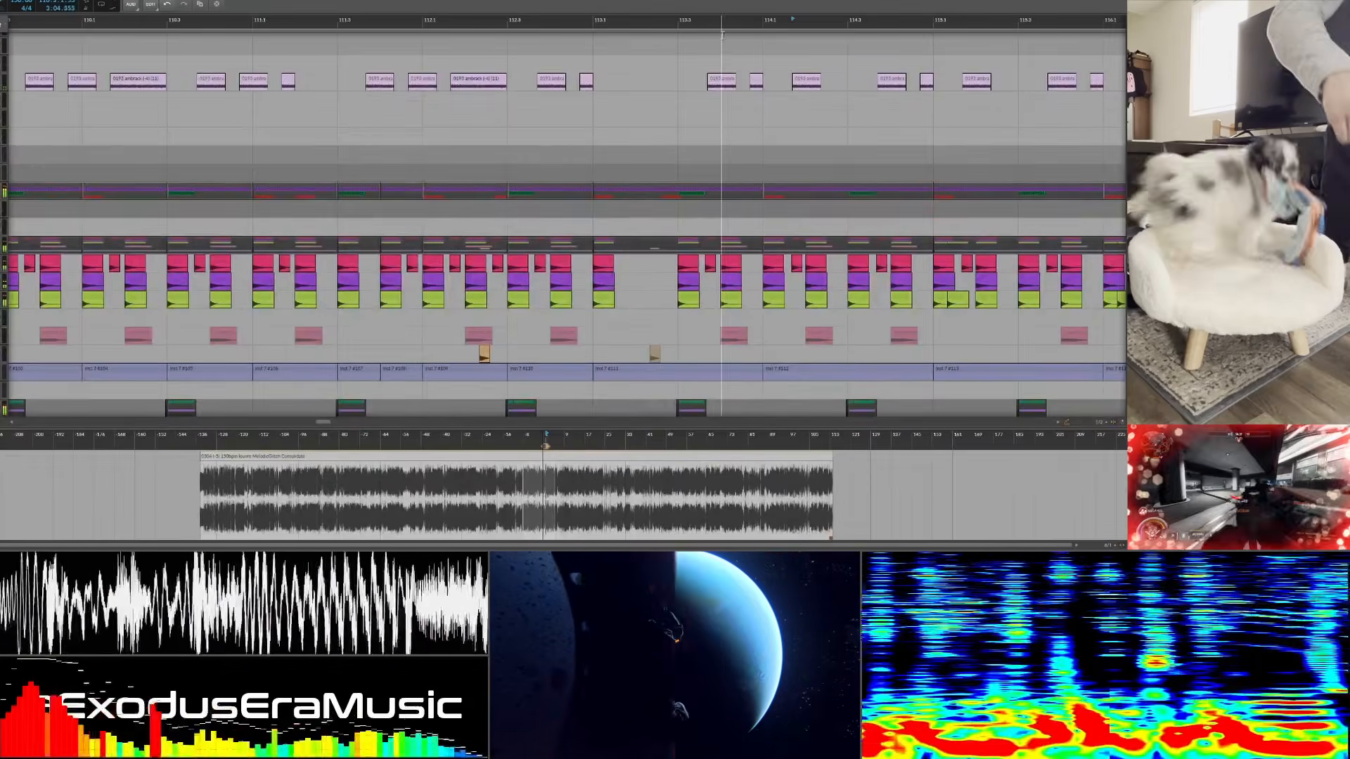
left_click_drag(714, 20, 517, 3)
scroll(522, 88, "down", 3)
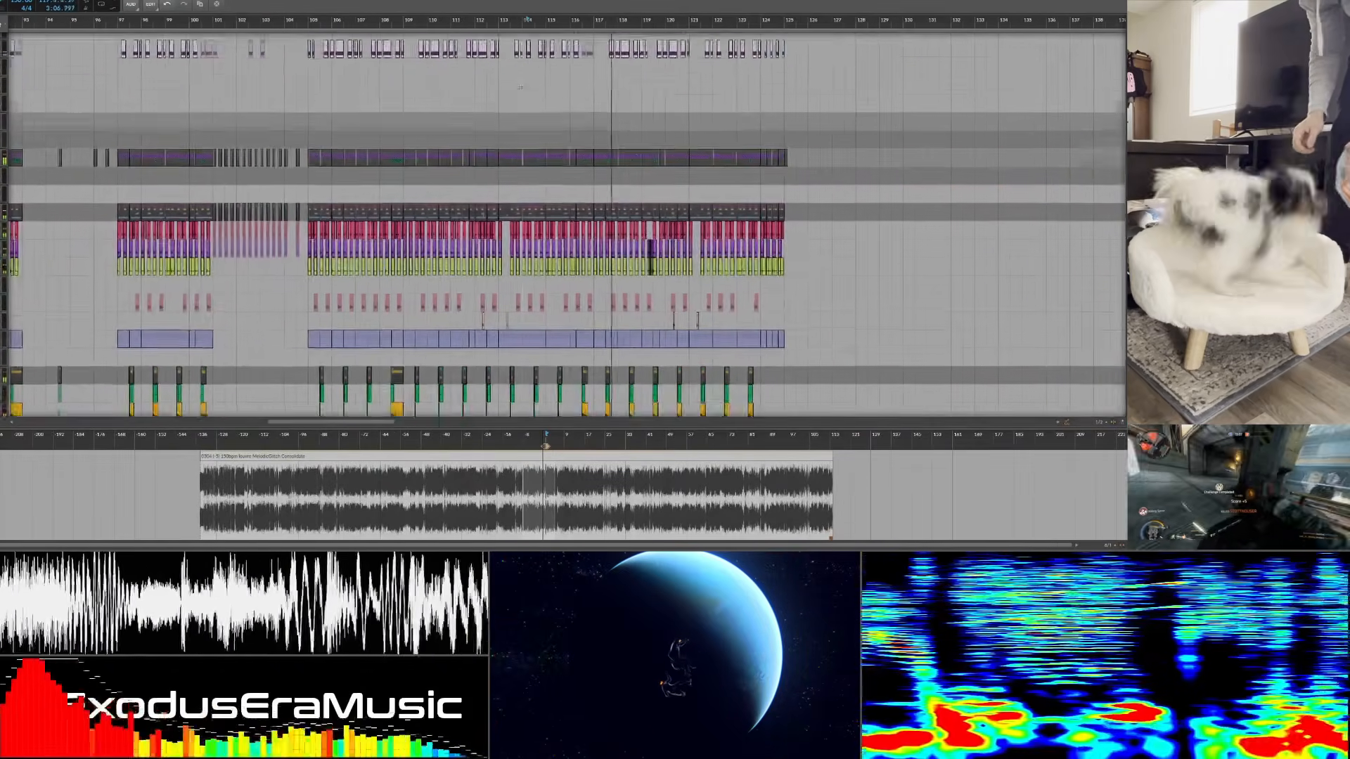
scroll(522, 87, "down", 2)
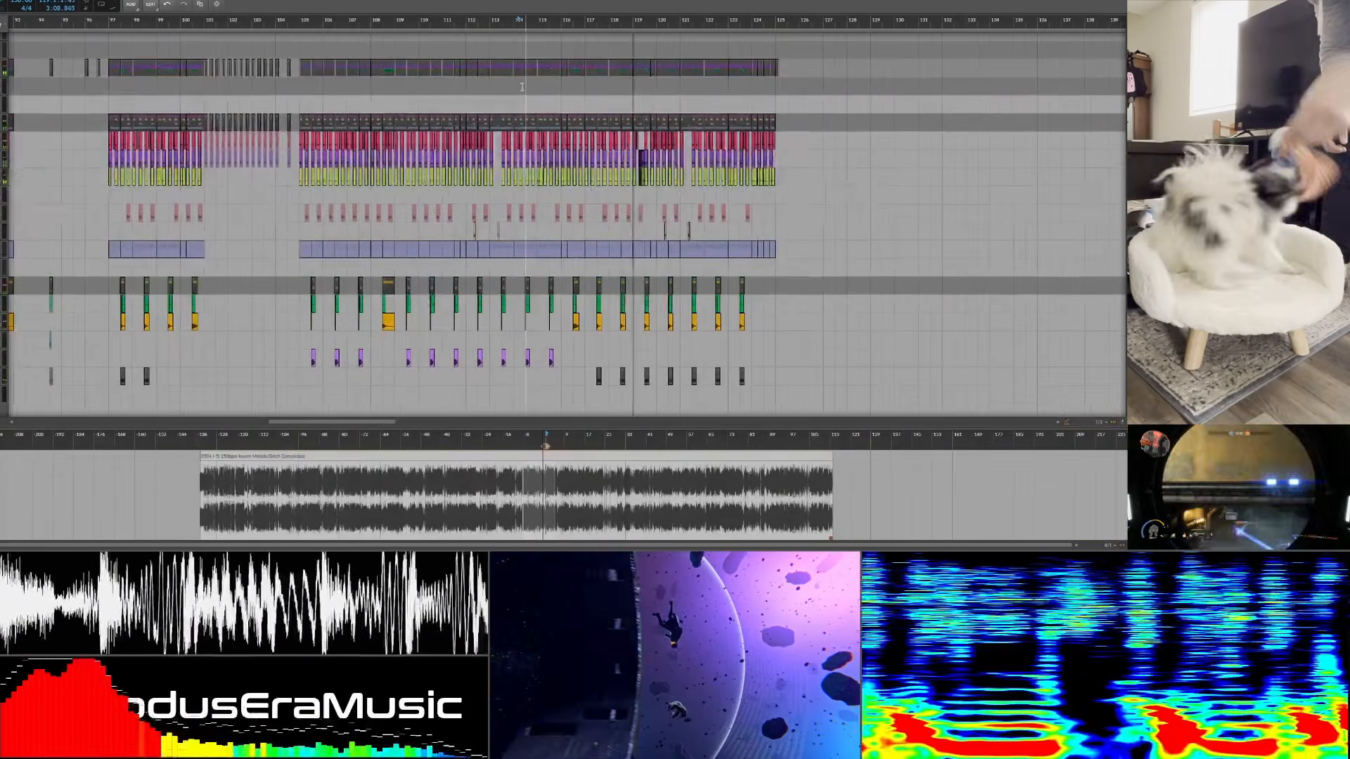
scroll(522, 87, "down", 3)
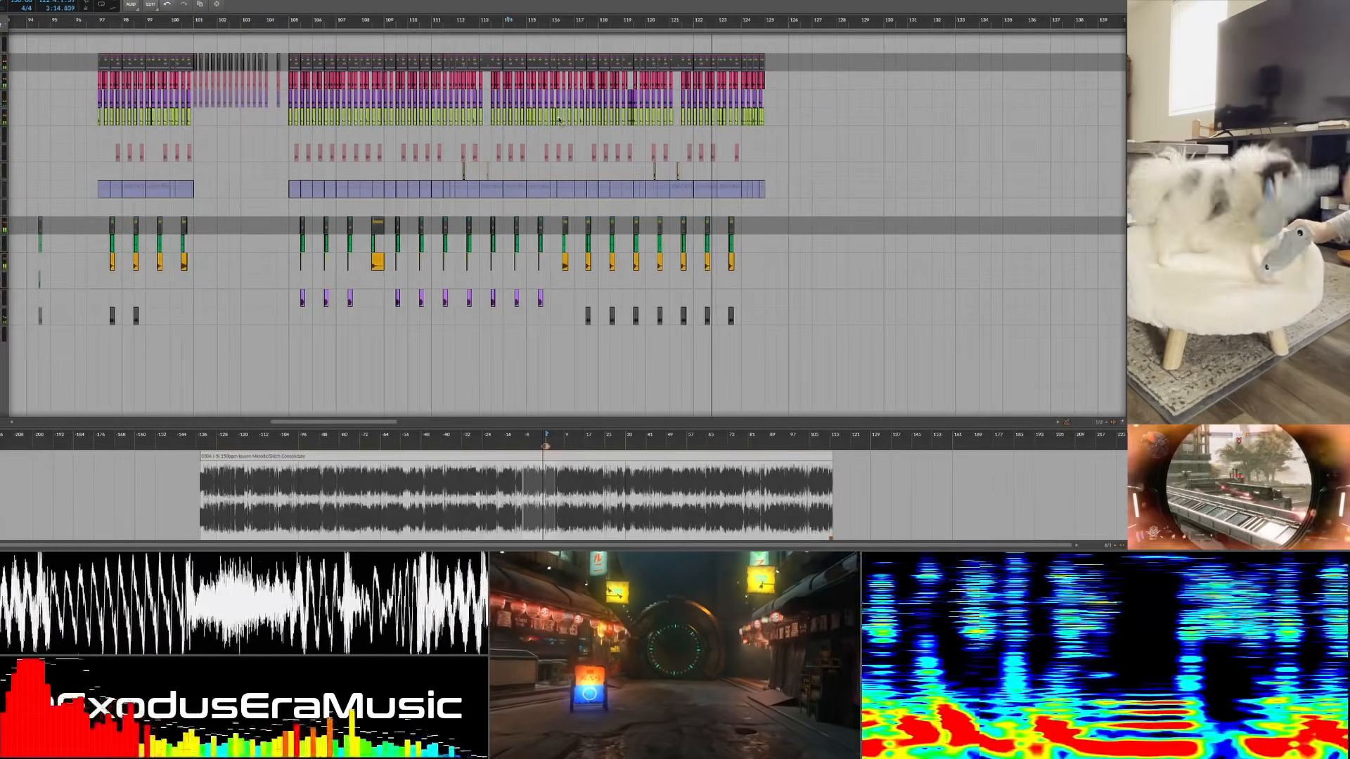
scroll(559, 119, "down", 3)
scroll(559, 116, "down", 6)
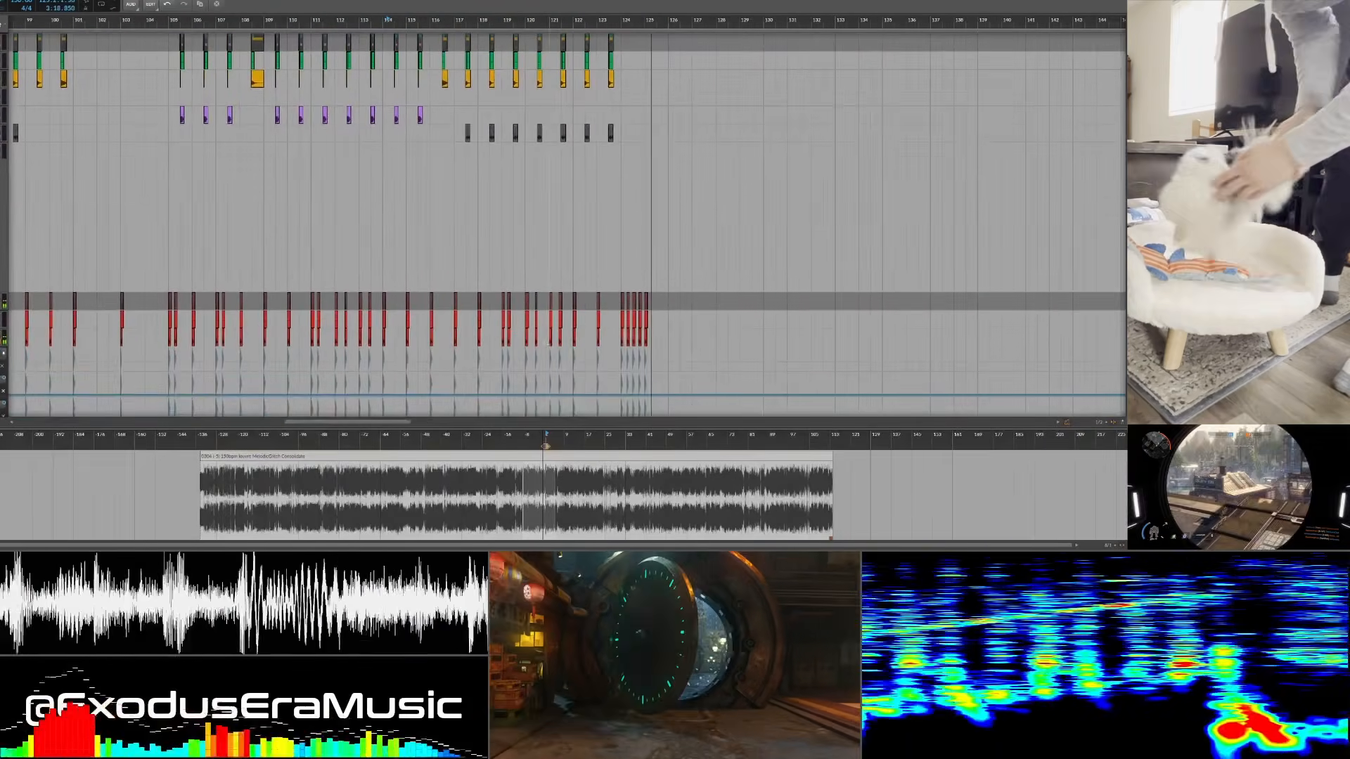
key("F2")
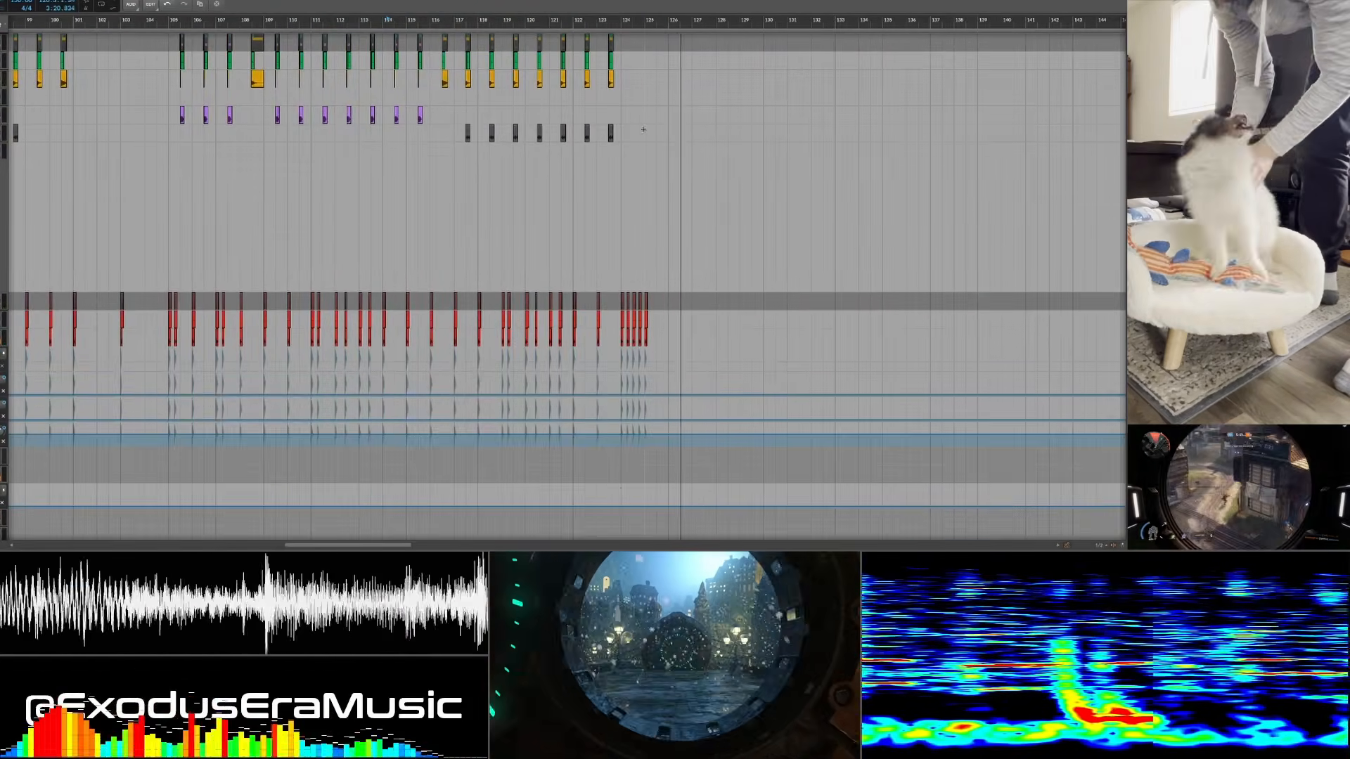
Examine the outro's pink bounce clips, transition effects and volume automation from bar 125 in an overview of the whole arrangement
left_click_drag(644, 23, 614, 20)
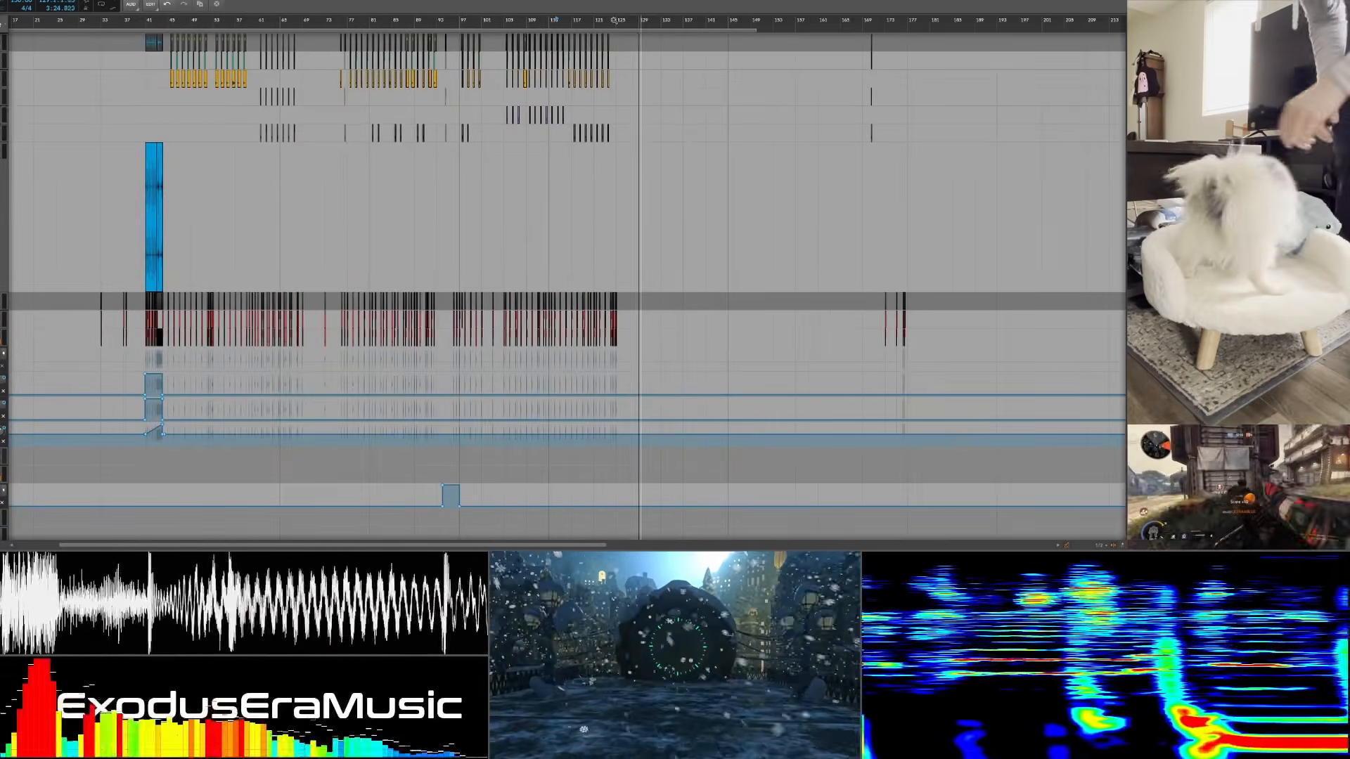
scroll(614, 92, "down", 10)
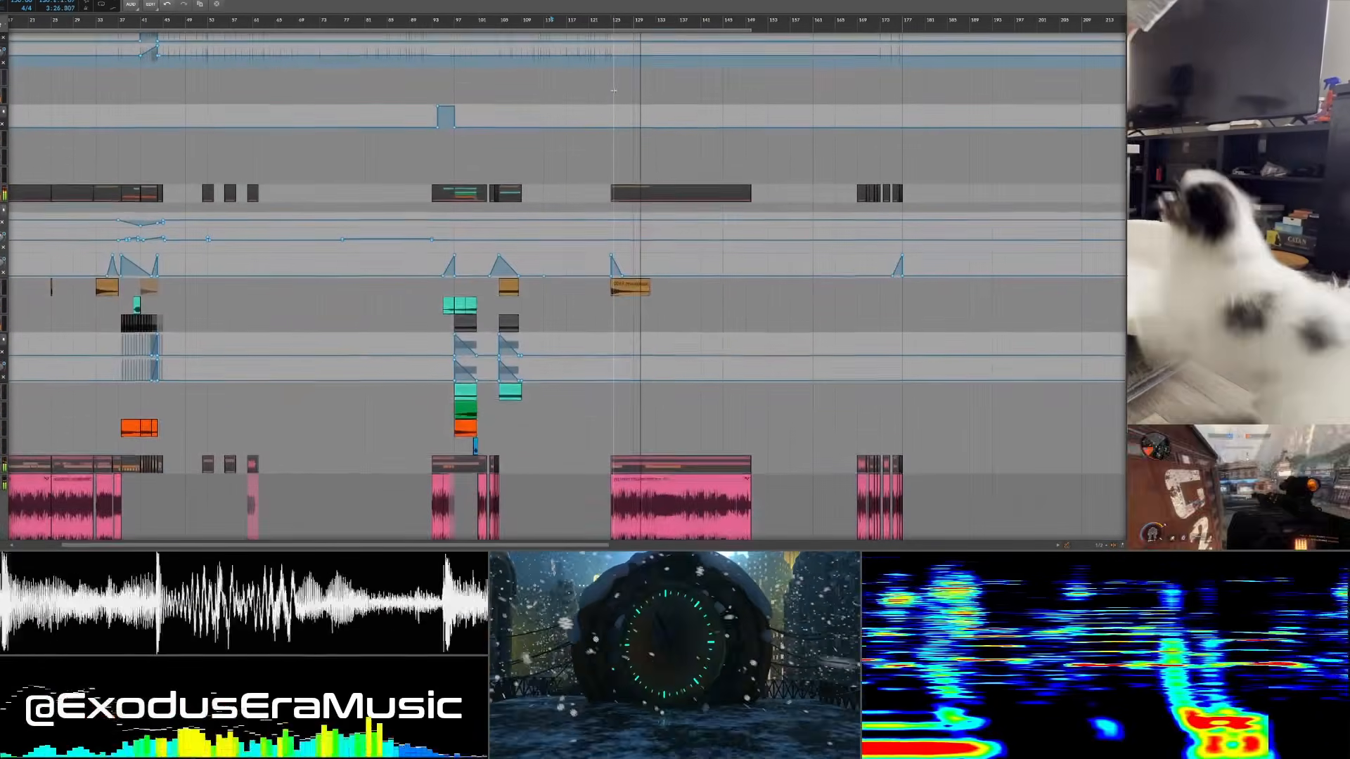
scroll(615, 91, "down", 8)
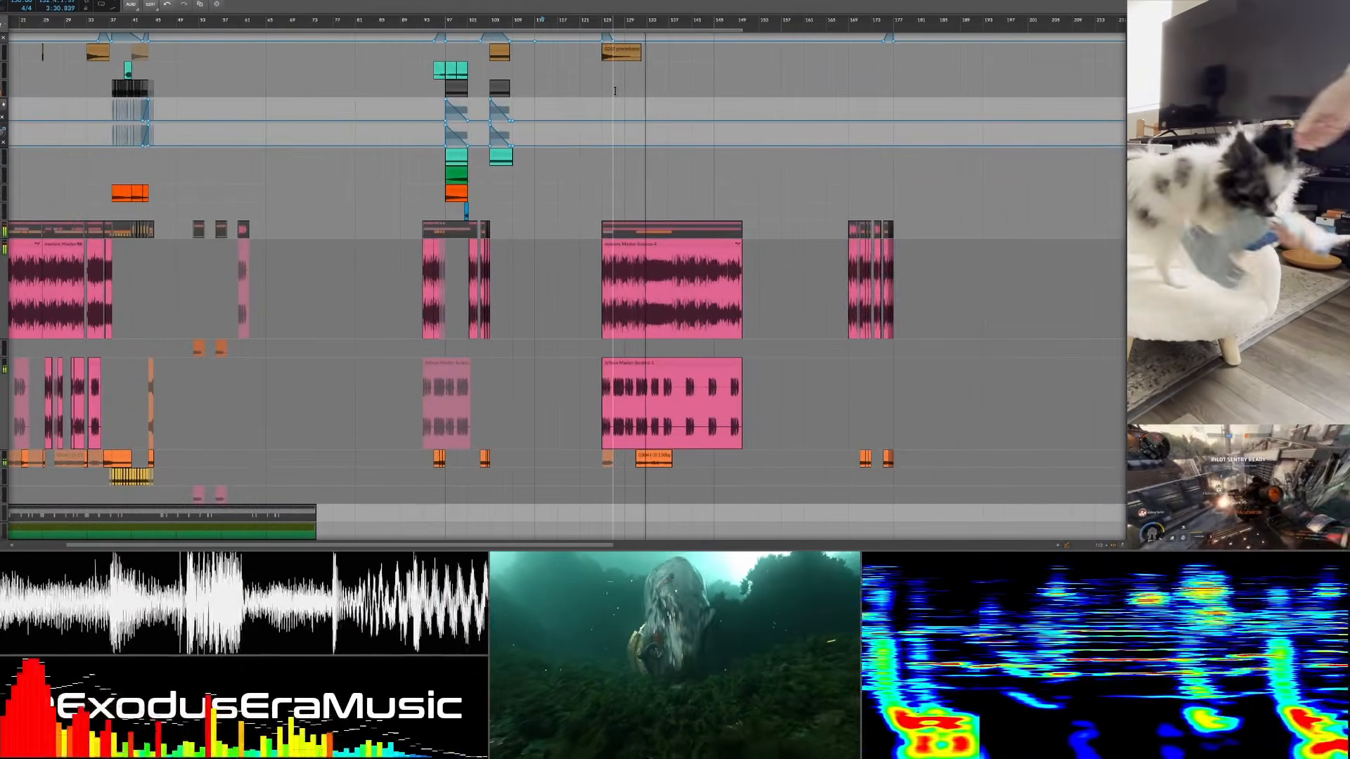
scroll(614, 91, "down", 1)
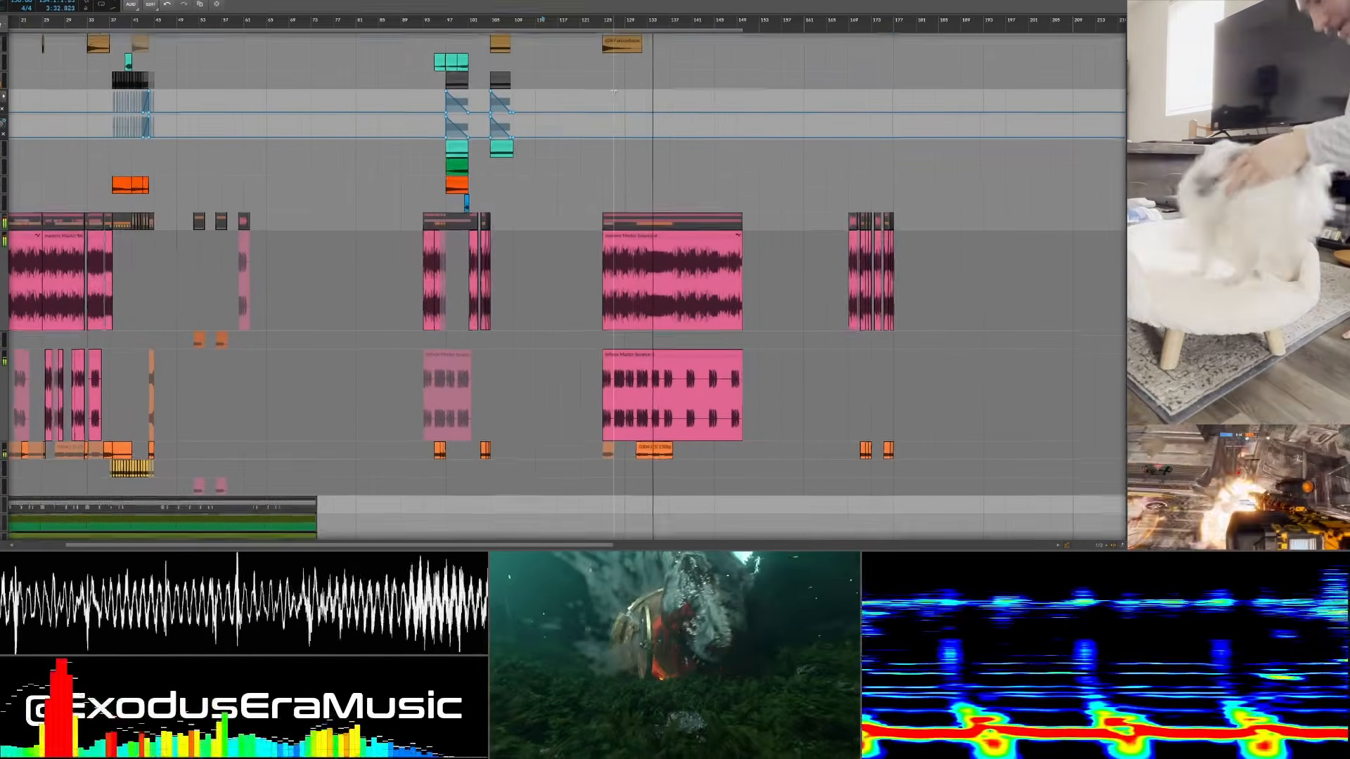
scroll(614, 92, "down", 1)
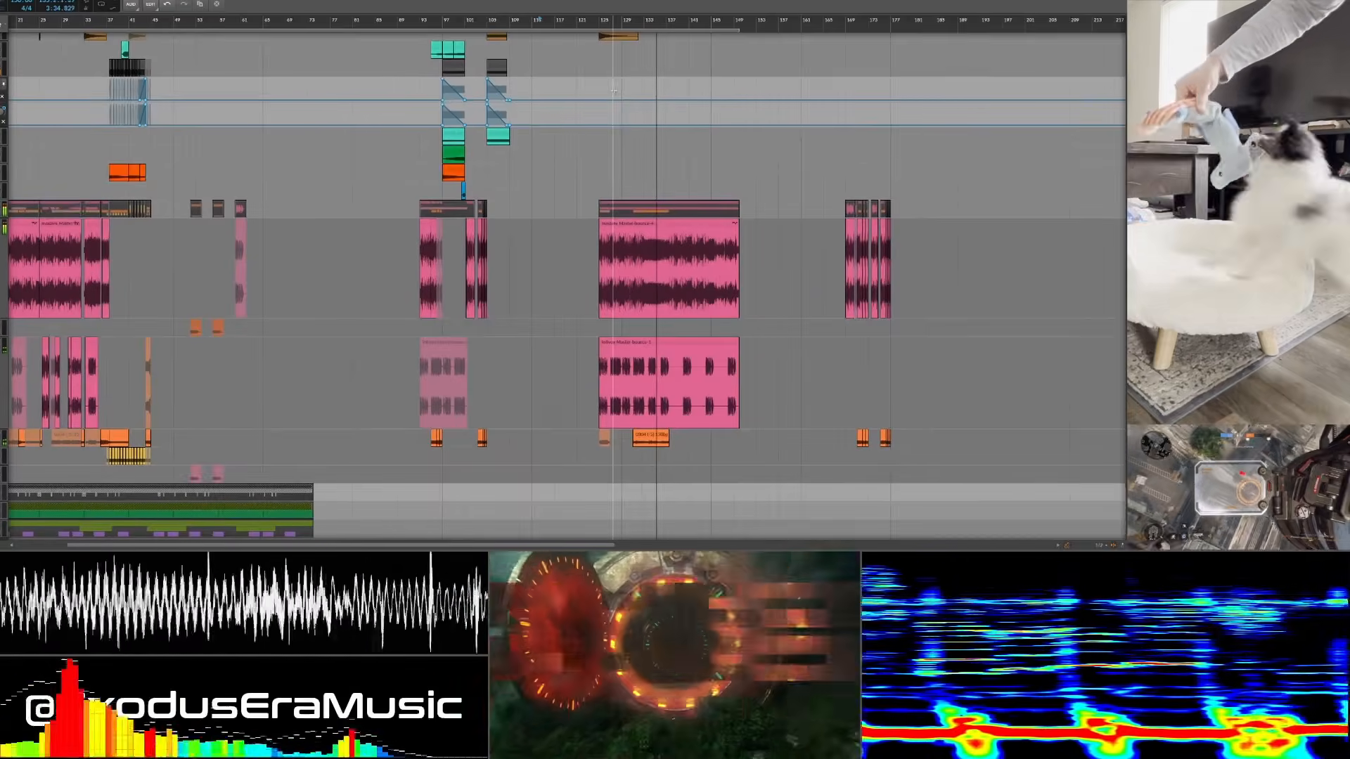
scroll(614, 91, "down", 8)
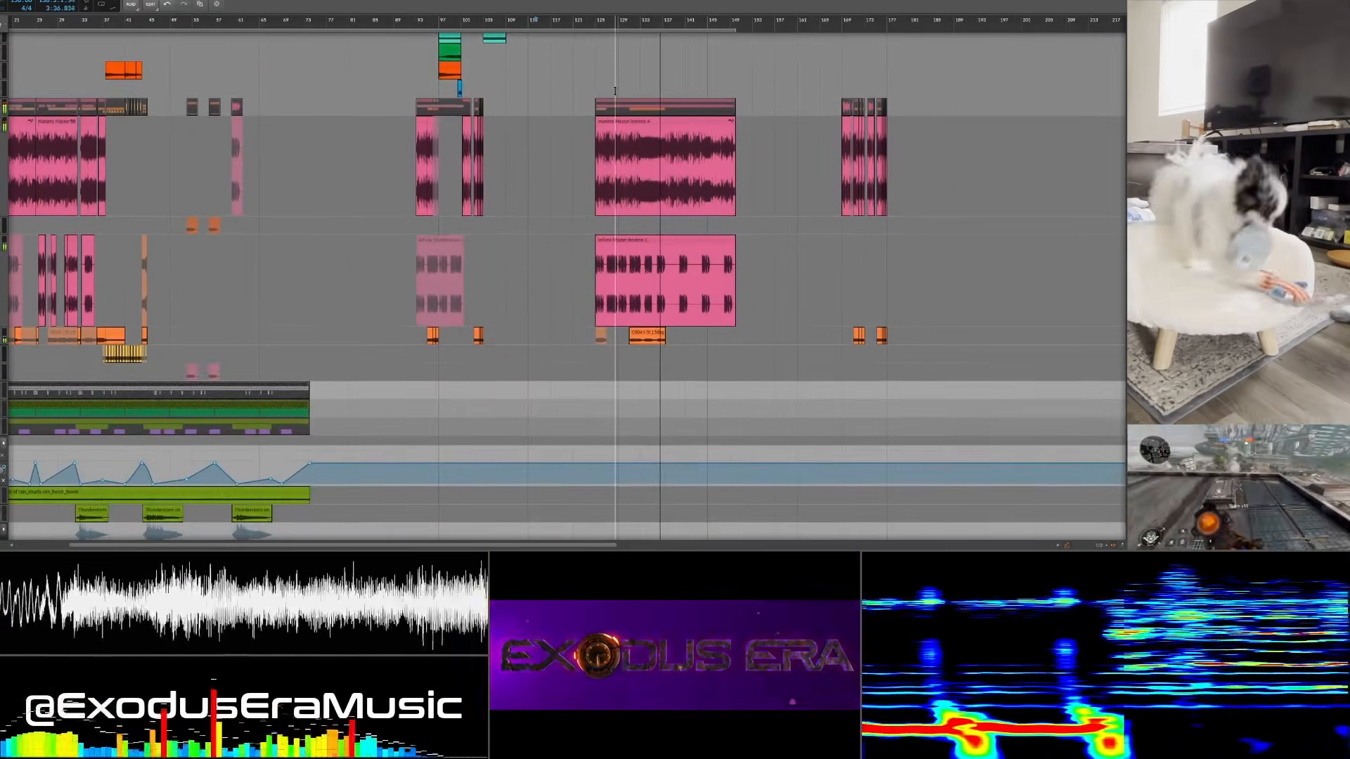
scroll(614, 92, "down", 7)
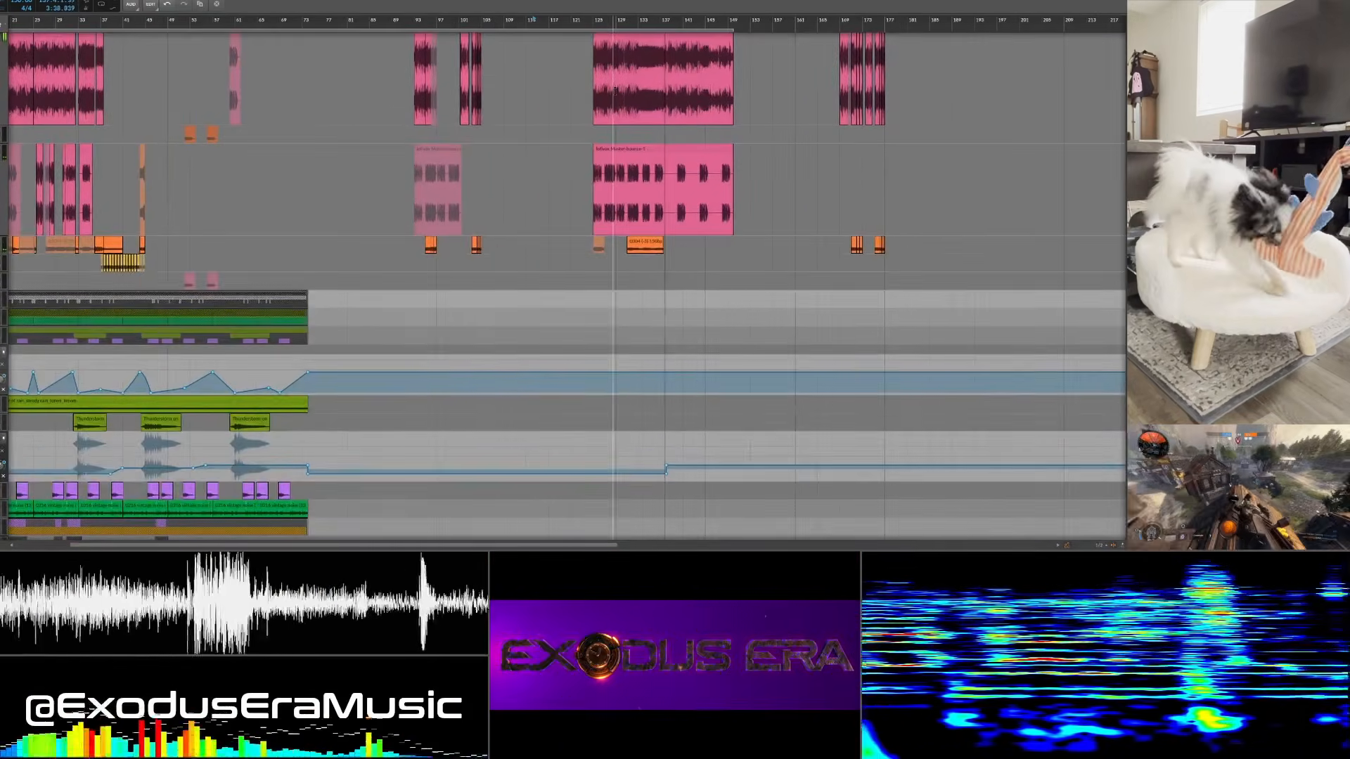
scroll(615, 90, "up", 1)
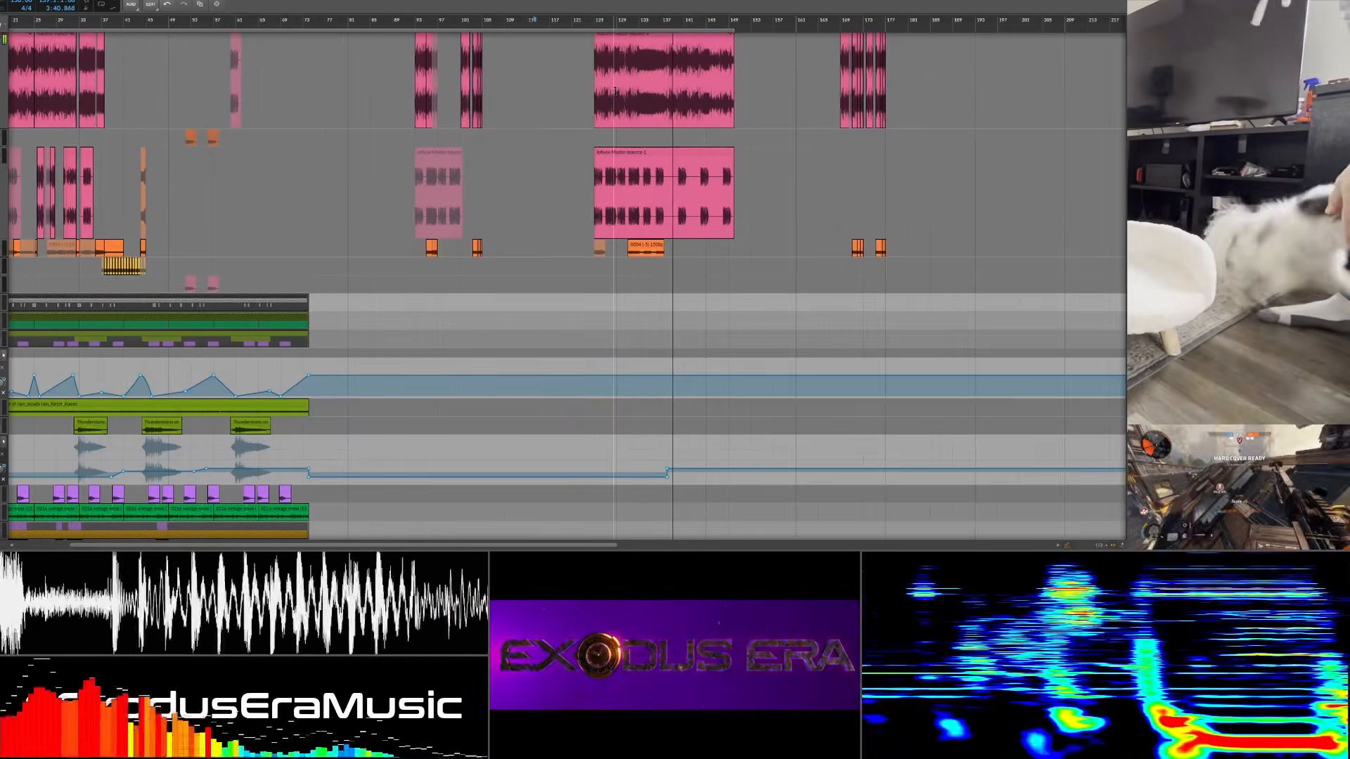
Review the outro across all tracks, from the pink bounce clips through transition effects, drums and automation to the uppermost sample tracks
scroll(615, 91, "up", 12)
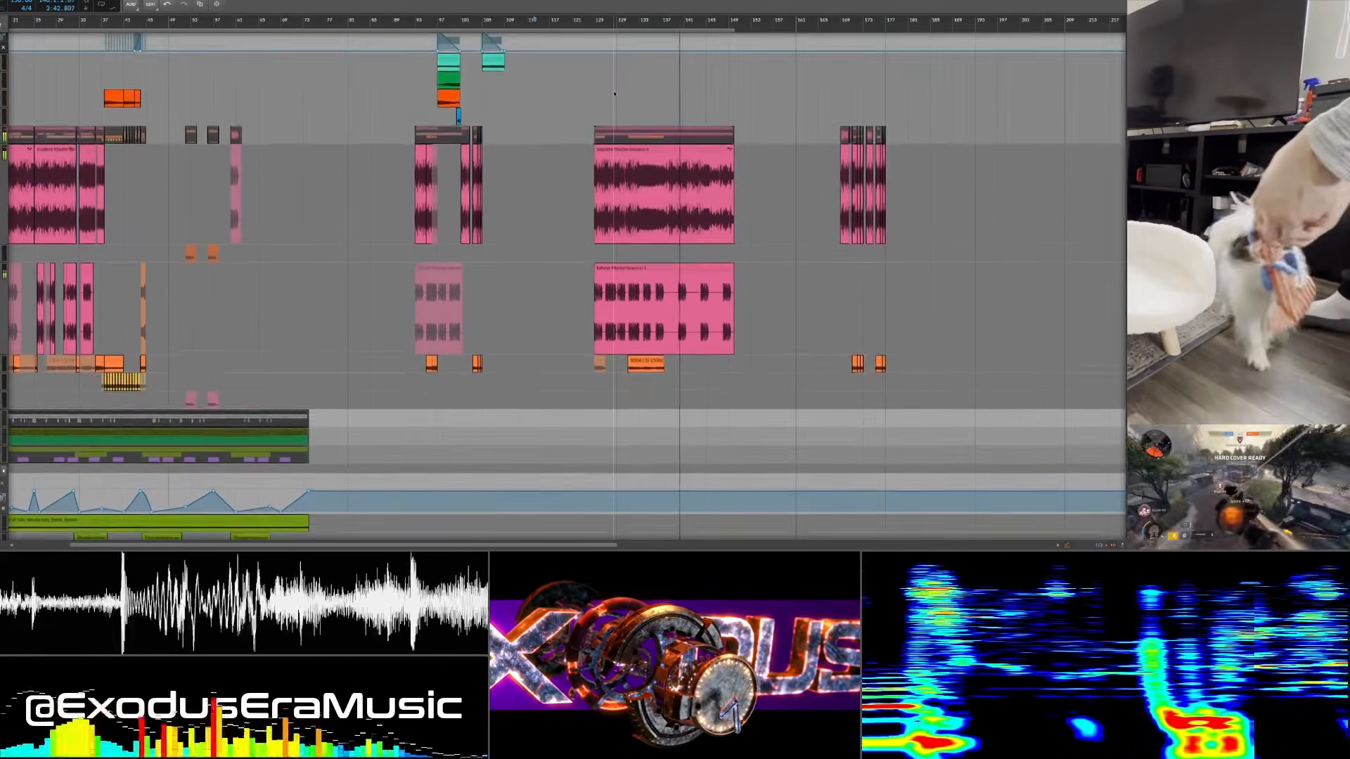
scroll(615, 92, "up", 1)
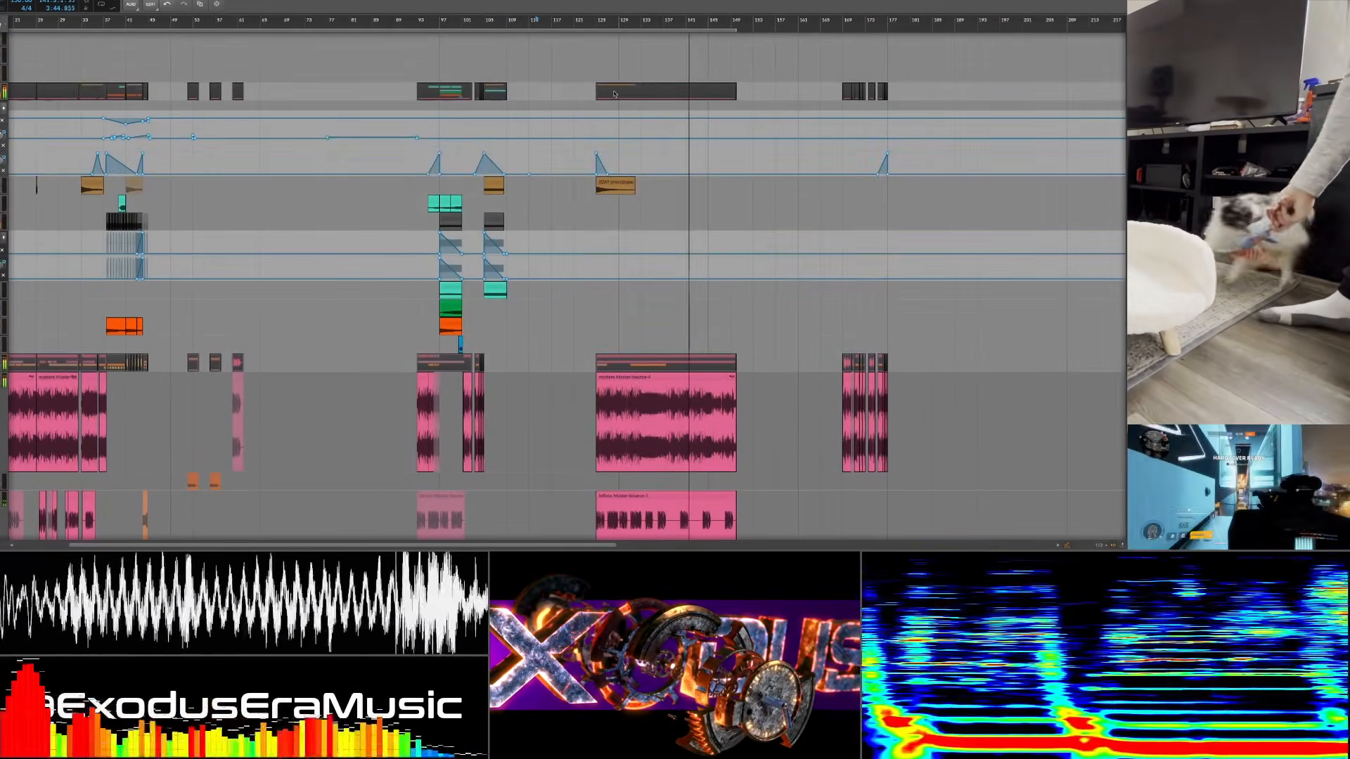
scroll(614, 93, "up", 10)
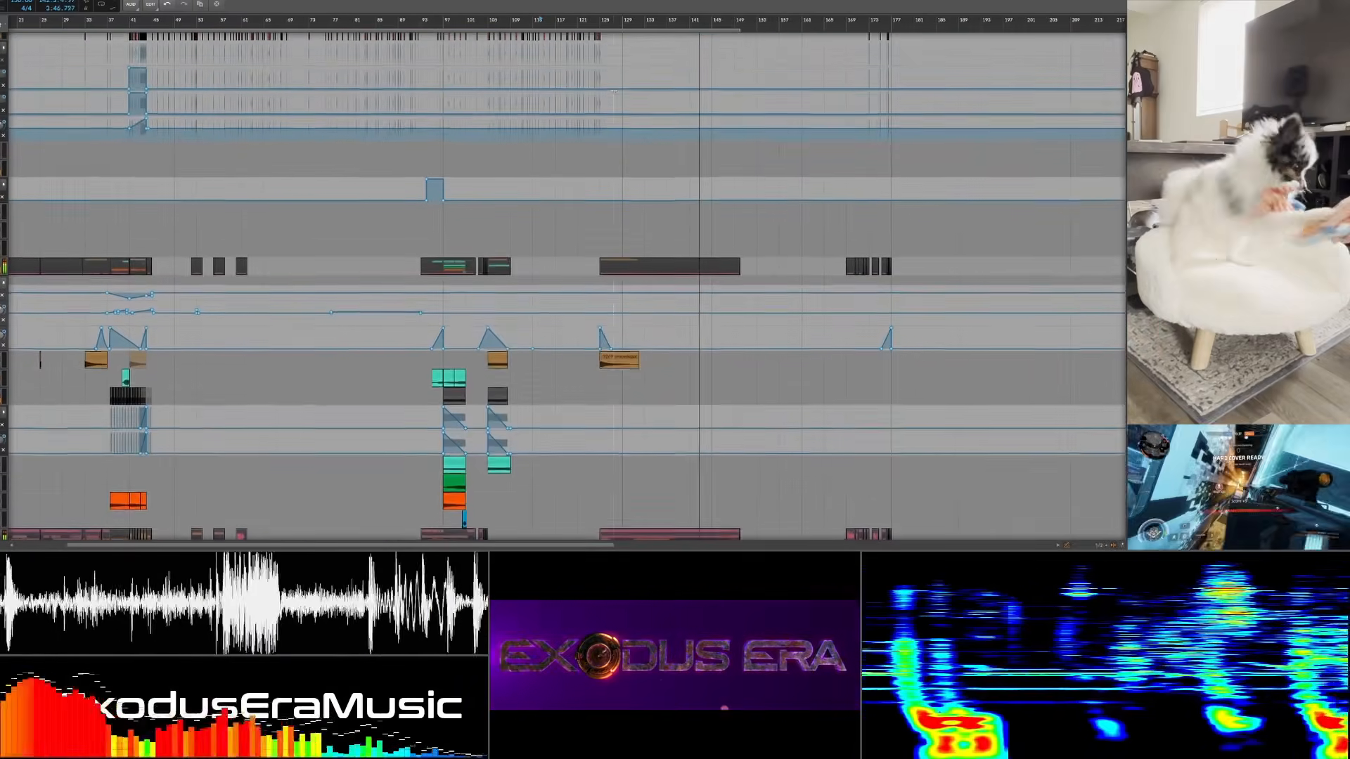
scroll(614, 94, "up", 15)
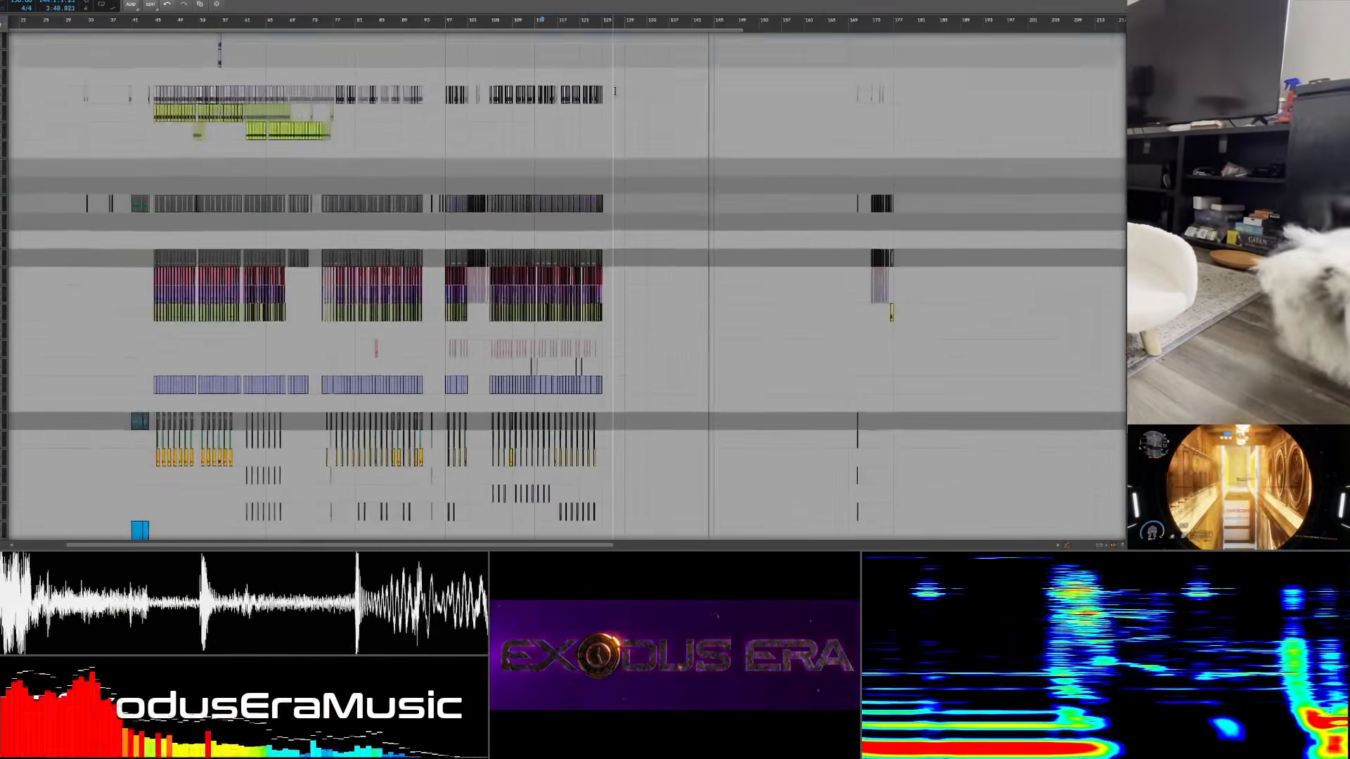
scroll(615, 91, "up", 8)
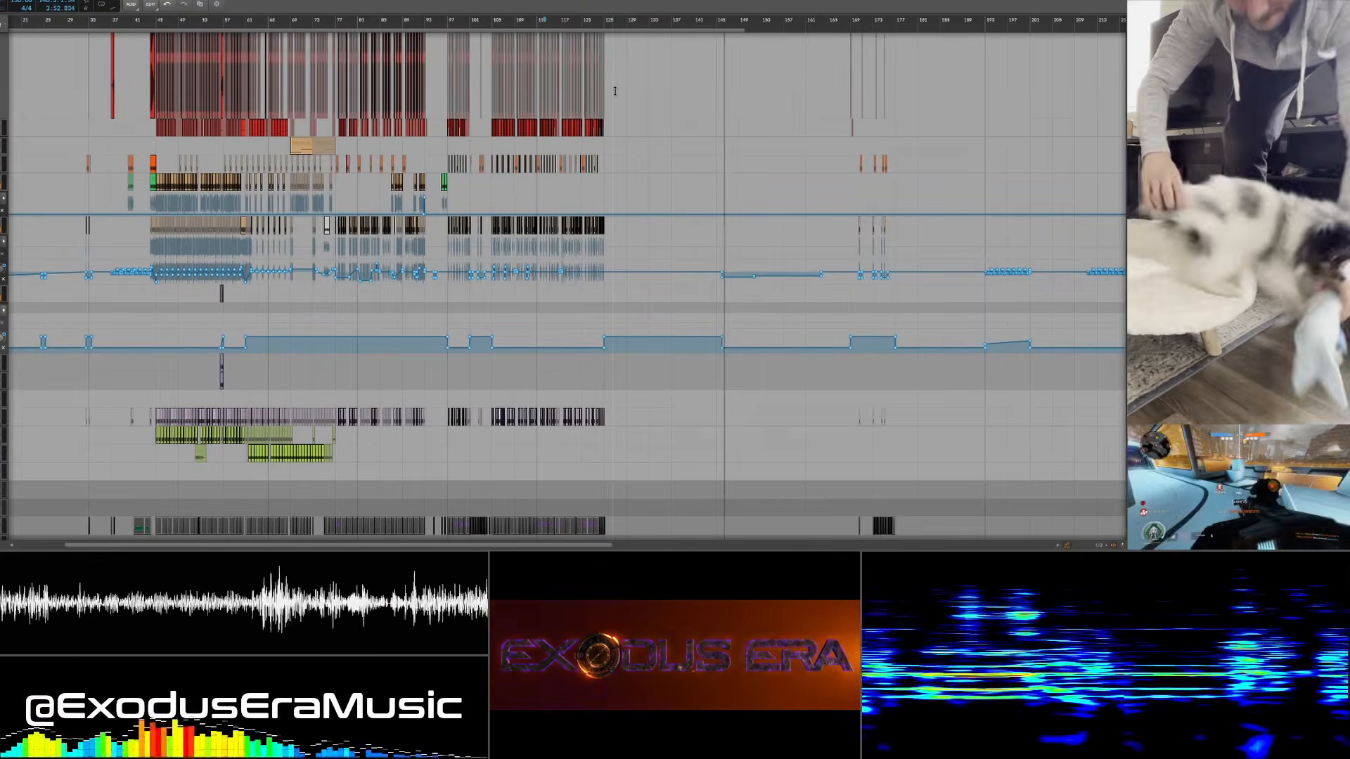
scroll(633, 102, "up", 15)
scroll(648, 113, "up", 15)
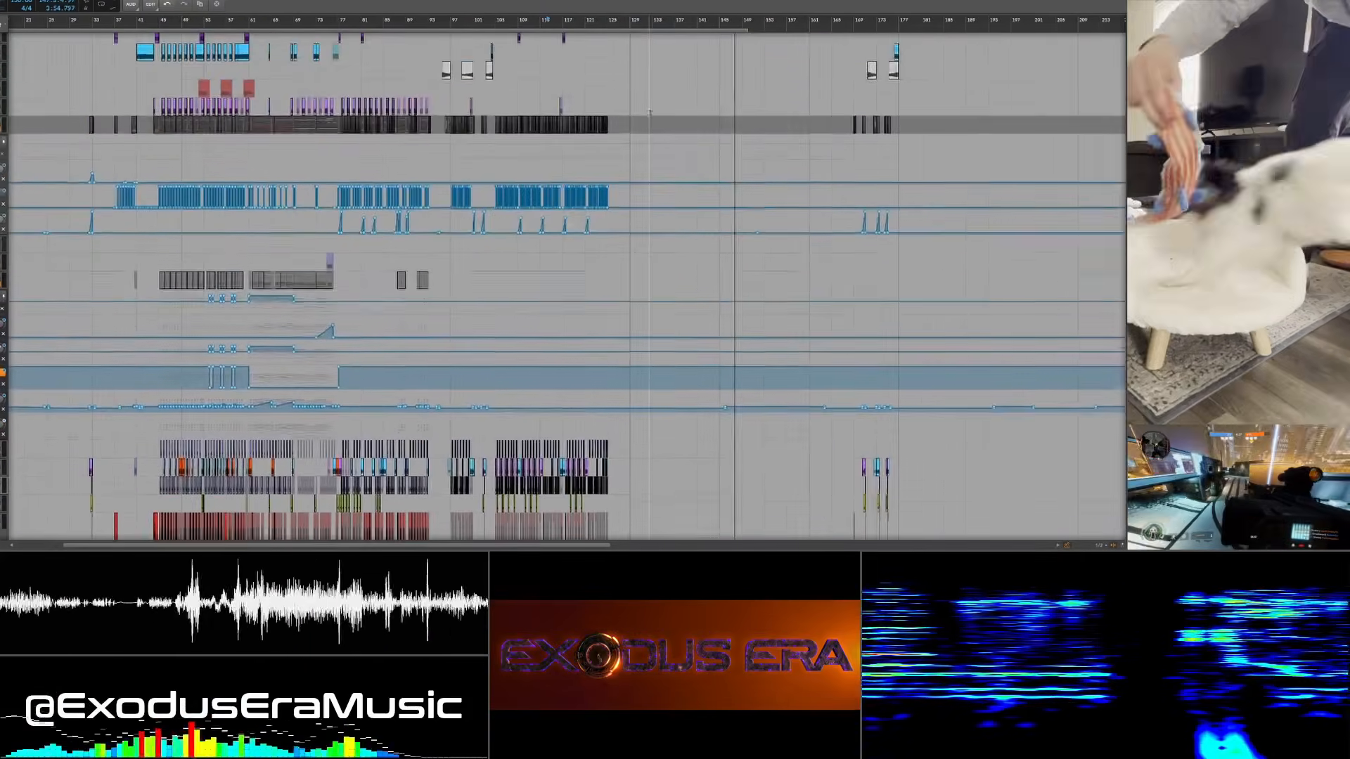
scroll(648, 113, "up", 15)
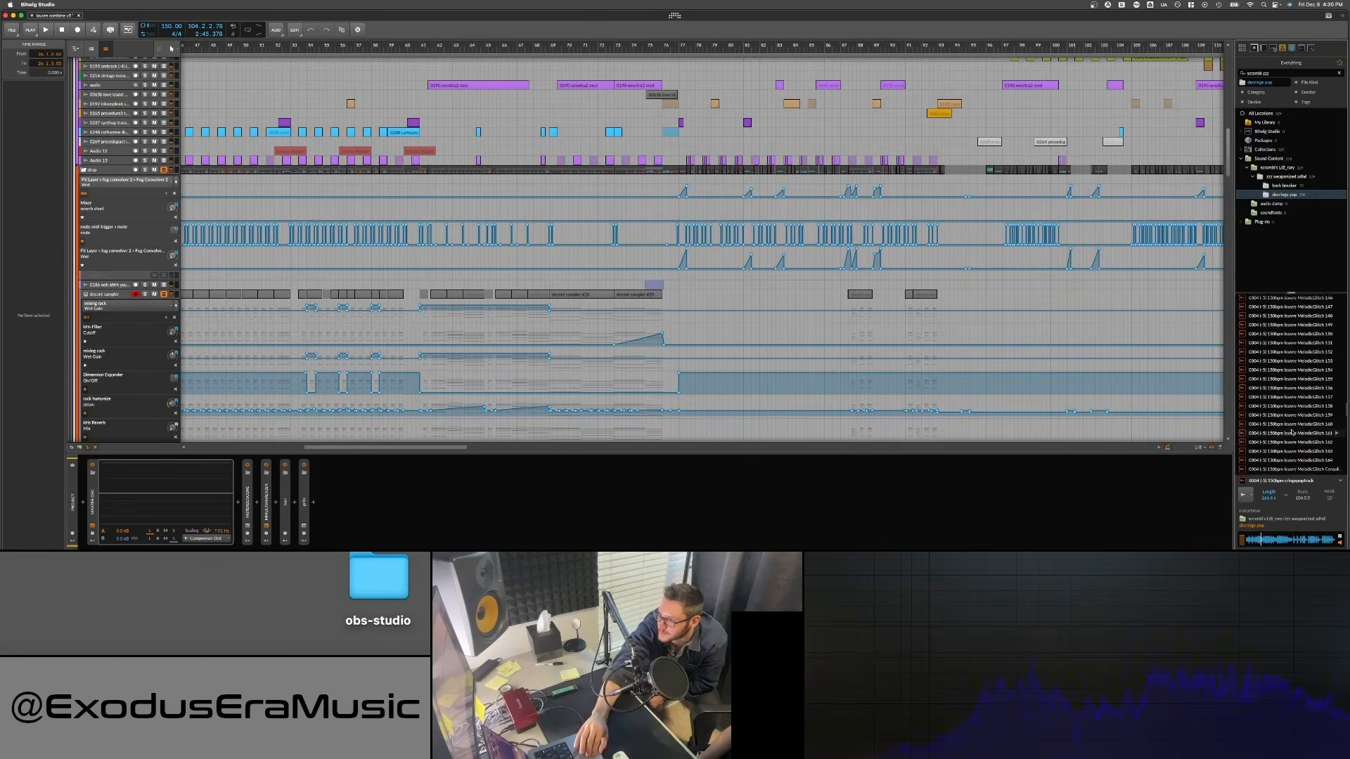
Browse the 150 bpm melodic glitch samples in the sound library's results
scroll(1293, 432, "down", 5)
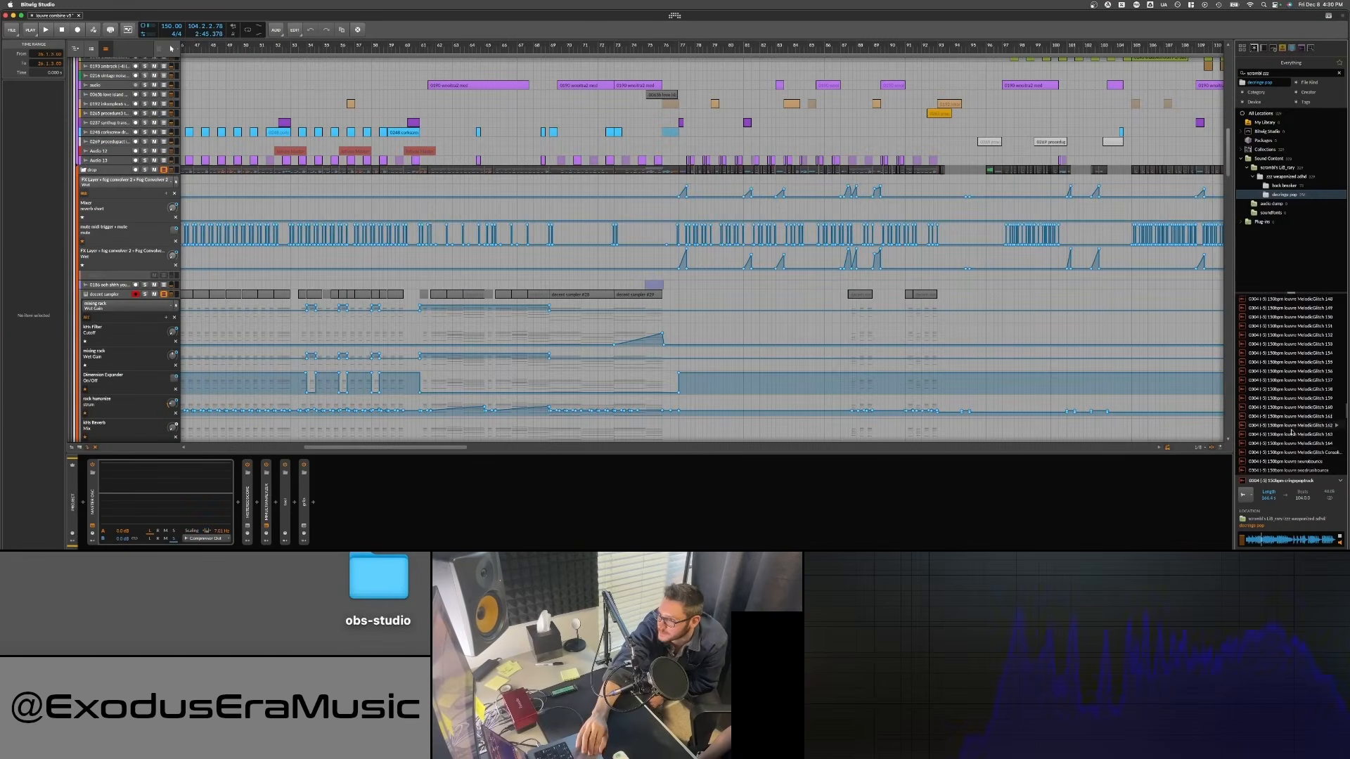